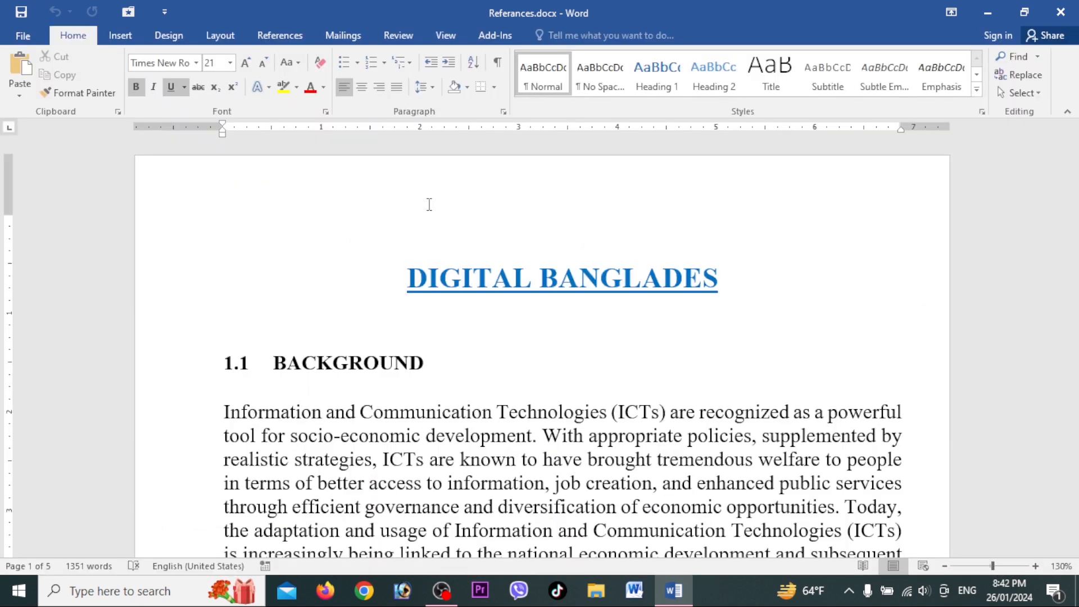
# Switch to Digital Bangladesh - Copy.docx, examine the heading levels in its contents table, and return to Referances.docx.
pyautogui.click(287, 34)
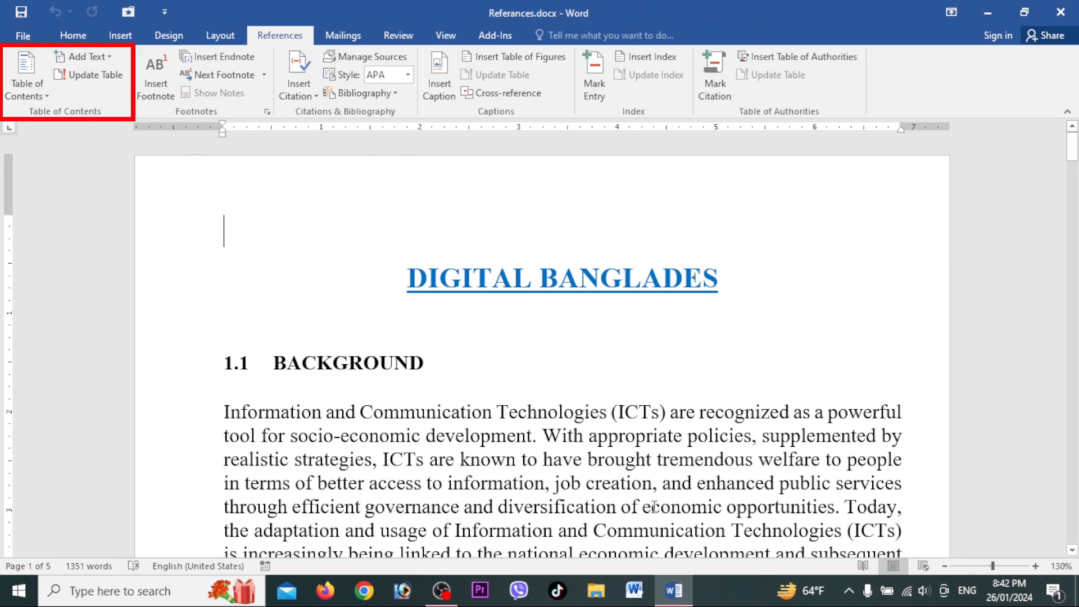
pyautogui.scroll(-7, 475, 337)
pyautogui.scroll(8, 475, 337)
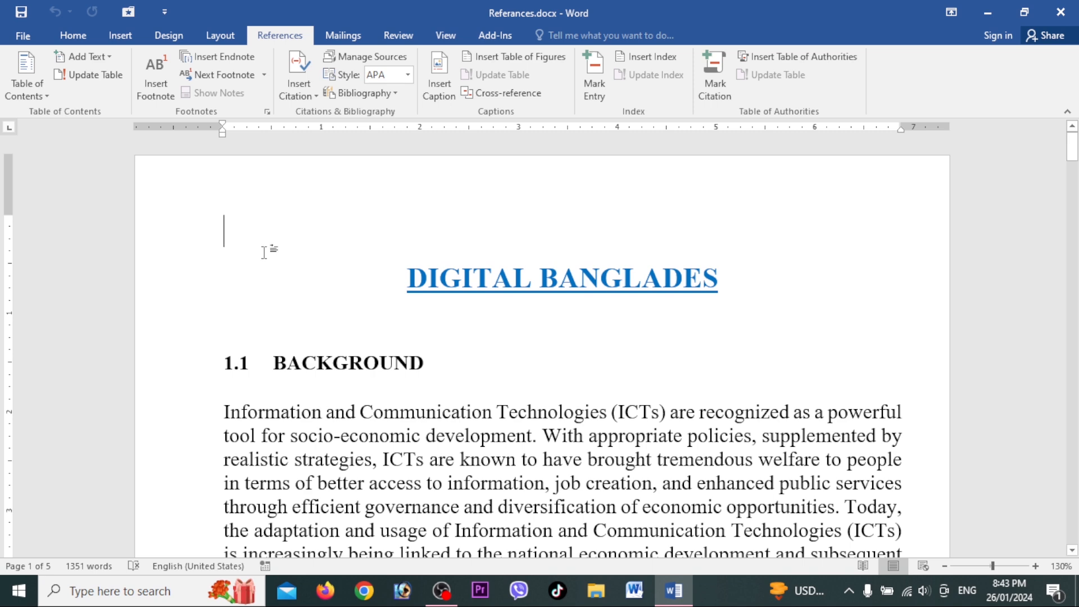
pyautogui.hotkey('alt', 'Tab')
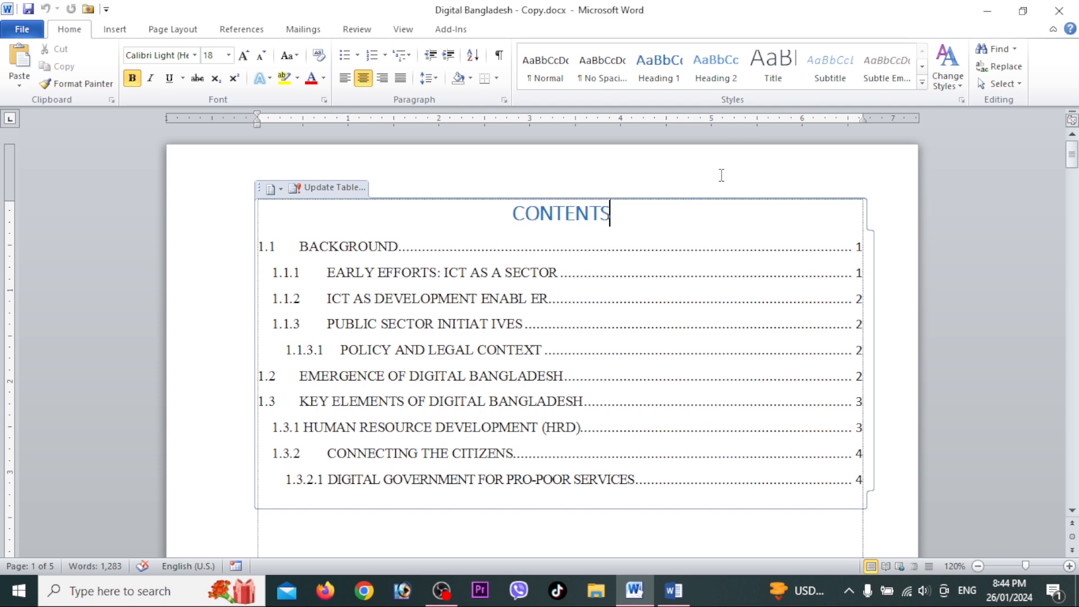
pyautogui.moveTo(239, 247); pyautogui.dragTo(270, 470)
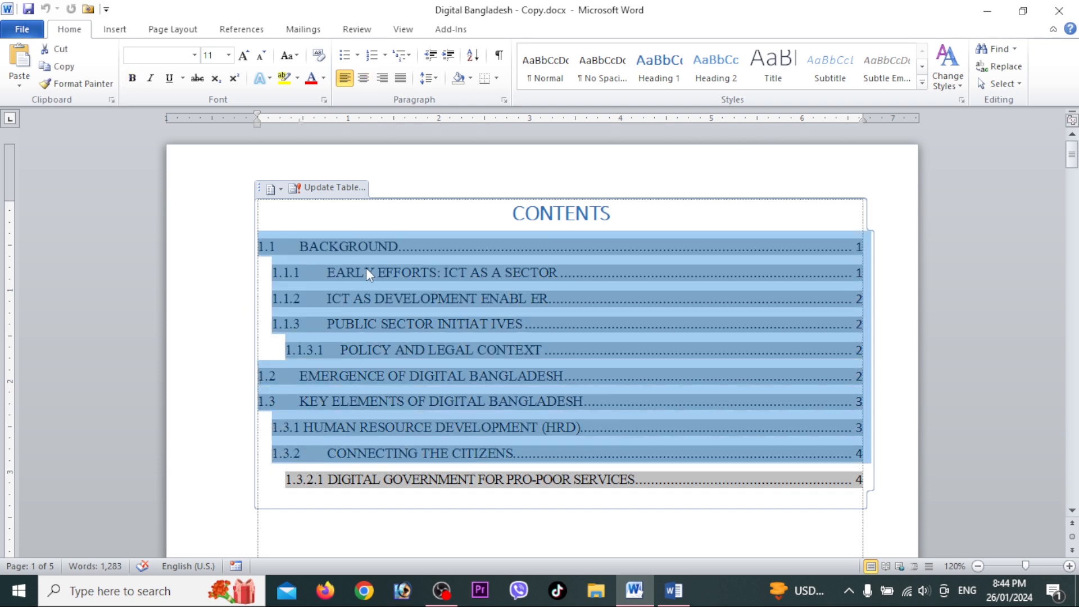
pyautogui.click(298, 272)
pyautogui.hotkey('alt', 'Tab')
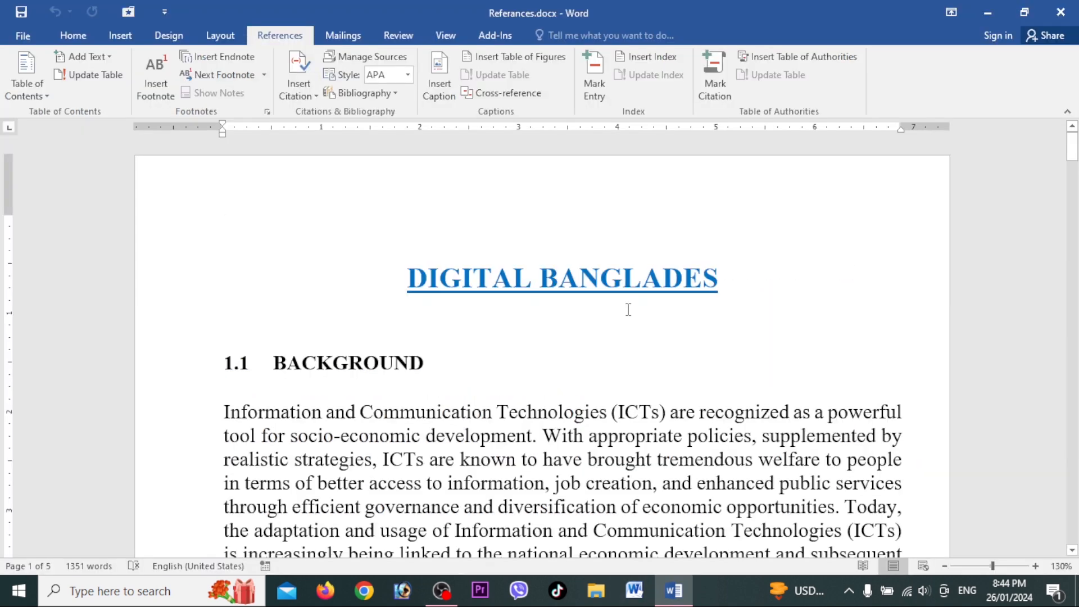
# Add the heading "1.1 BACKGROUND" to the table of contents as Level 1 text.
pyautogui.click(96, 60)
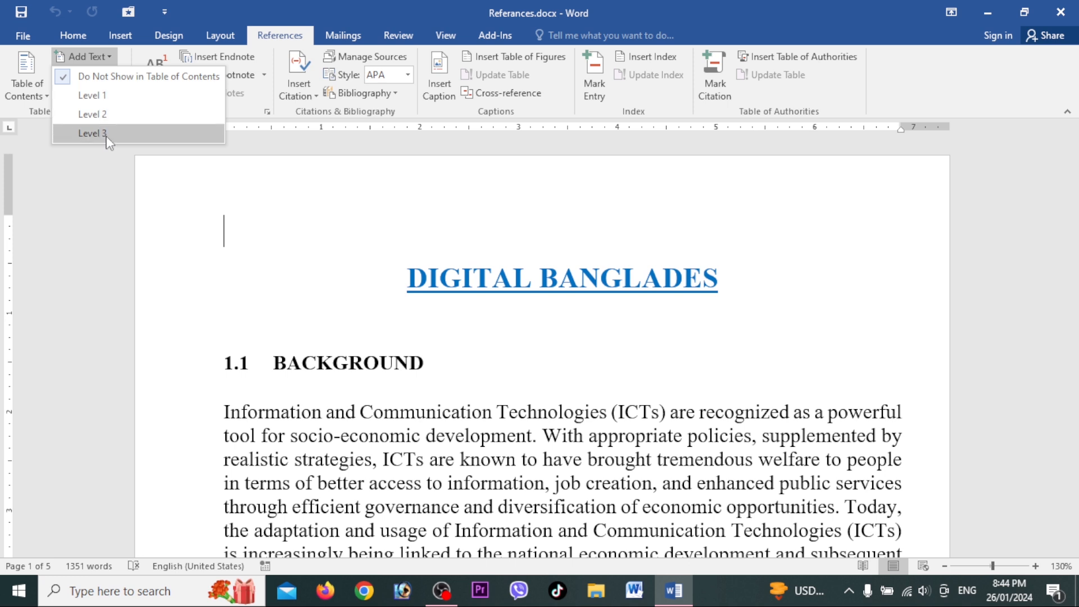
pyautogui.click(266, 232)
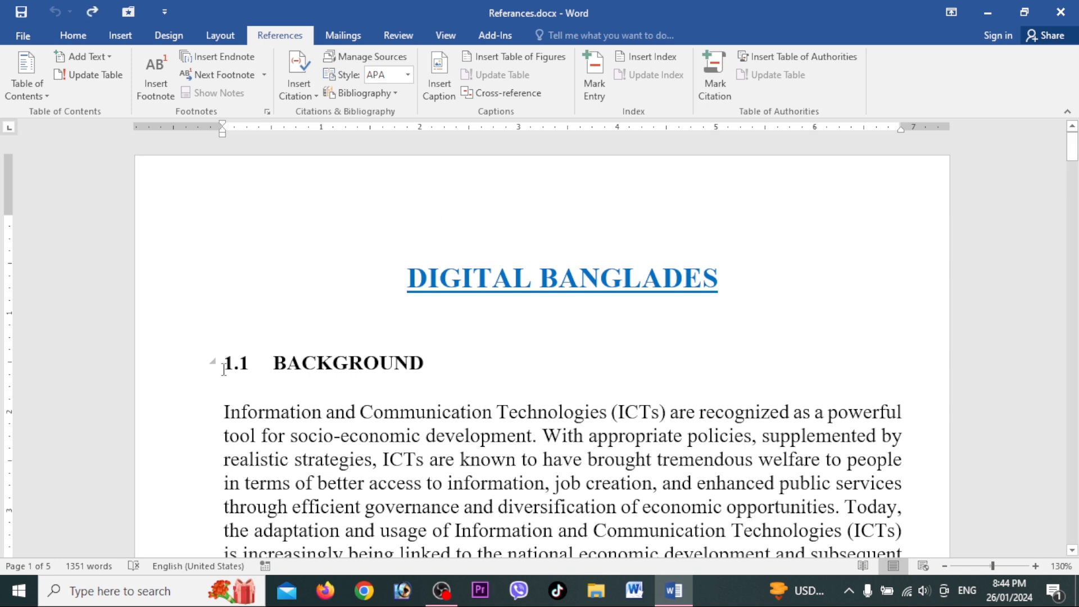
pyautogui.moveTo(223, 369); pyautogui.dragTo(421, 364)
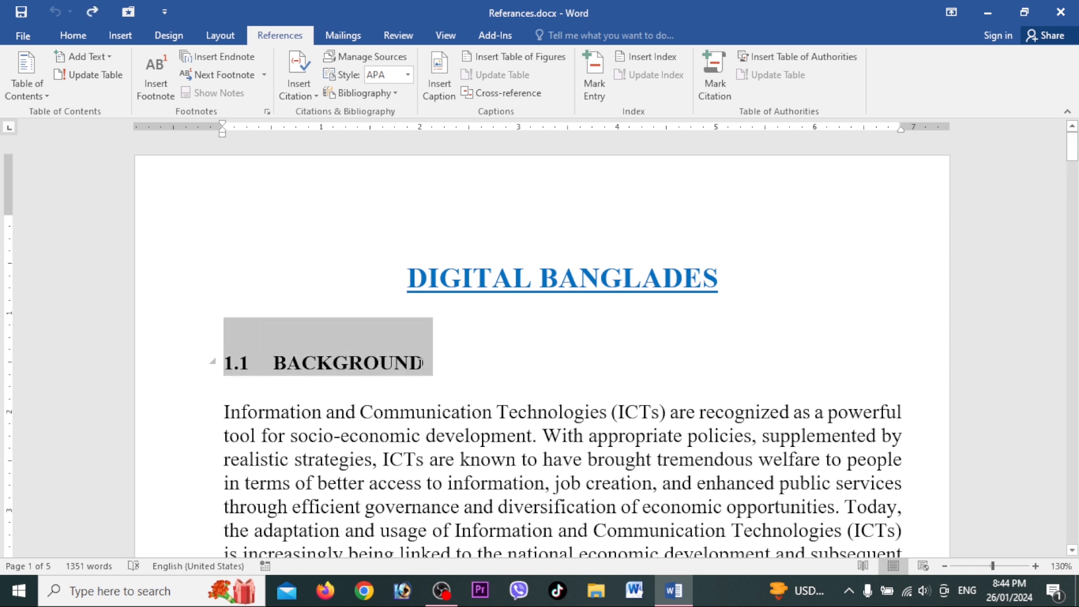
pyautogui.click(87, 57)
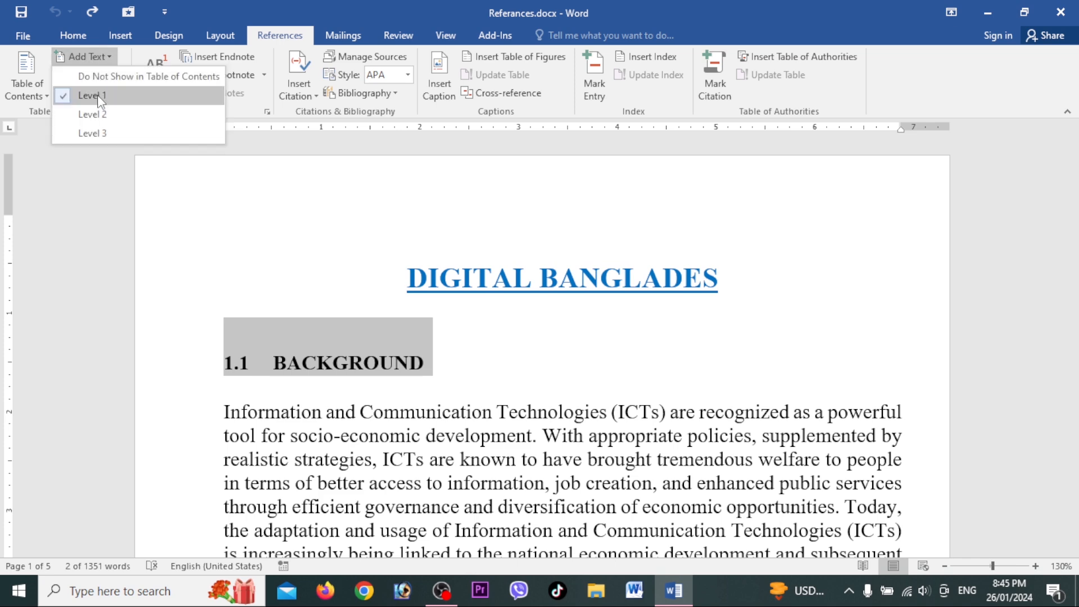
pyautogui.click(92, 96)
# Assign table-of-contents Level 2 to the heading "1.1.1 EARLY EFFORTS: ICT AS A SECTOR".
pyautogui.scroll(-10, 282, 264)
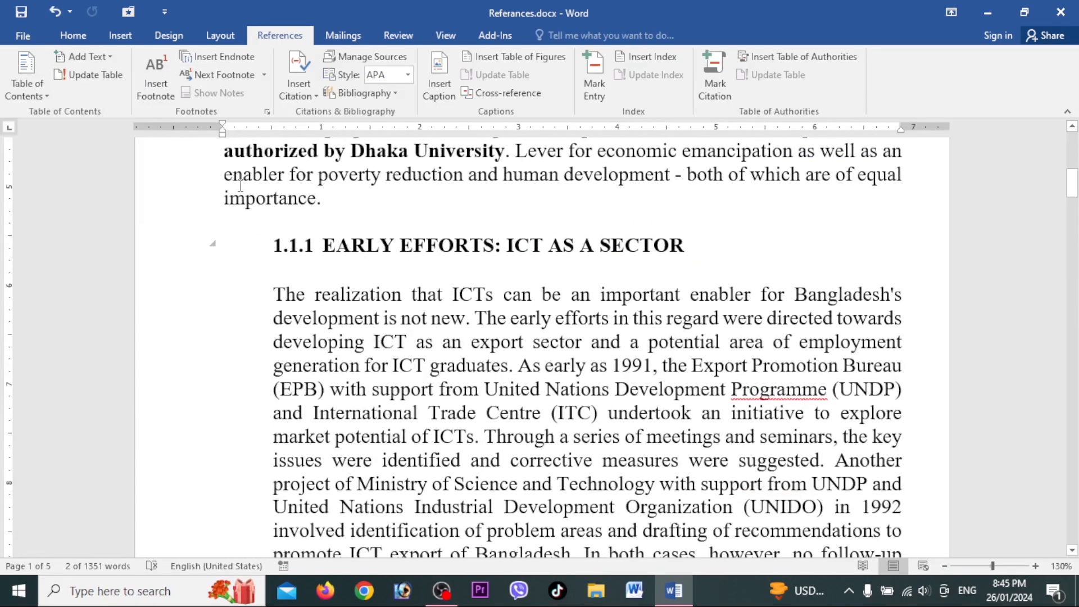
pyautogui.moveTo(275, 245); pyautogui.dragTo(664, 245)
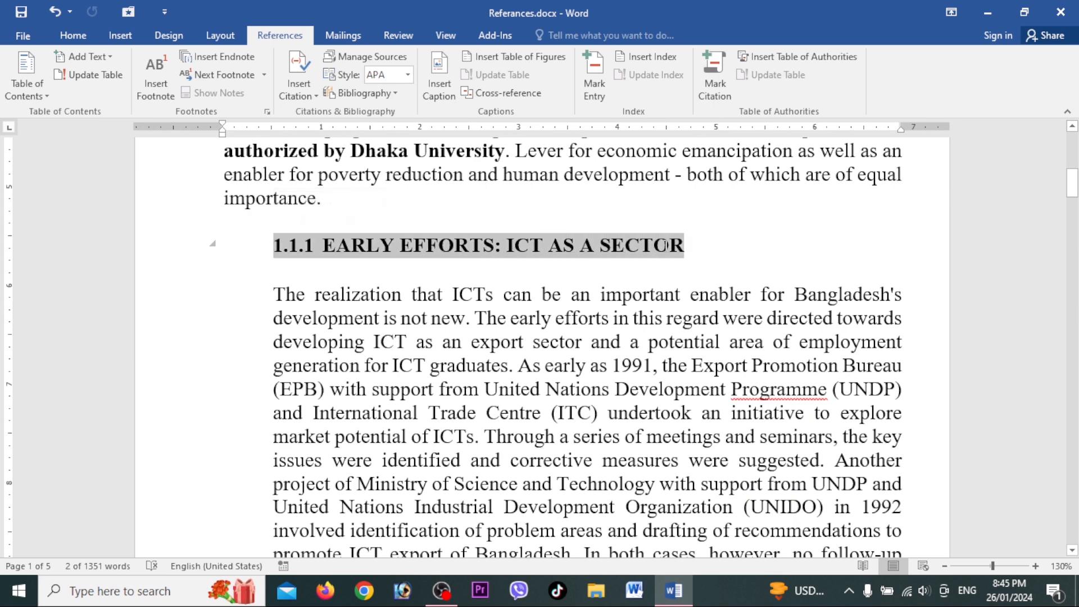
pyautogui.click(84, 57)
pyautogui.click(93, 115)
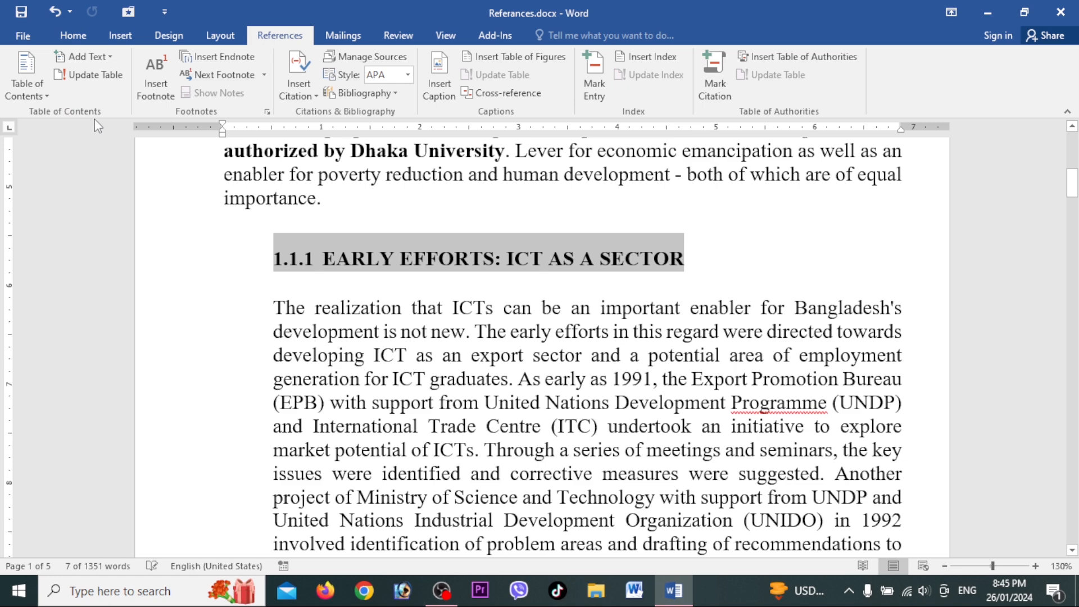
# Assign table-of-contents Level 2 to the heading "1.1.2 ICT AS DEVELOPMENT ENABL ER".
pyautogui.scroll(-6, 397, 285)
pyautogui.scroll(-5, 397, 285)
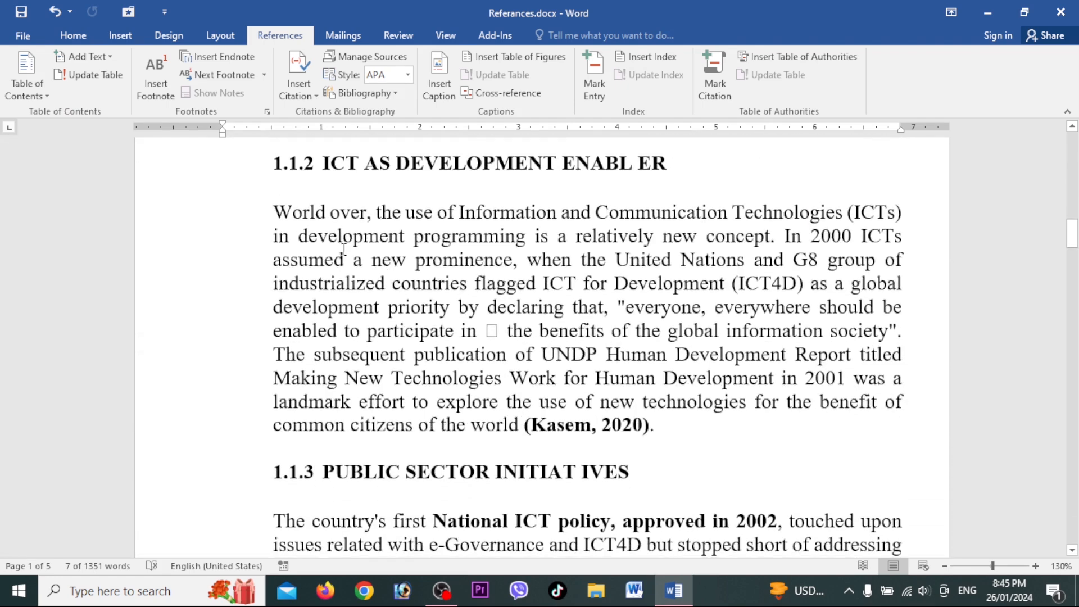
pyautogui.moveTo(275, 163); pyautogui.dragTo(667, 163)
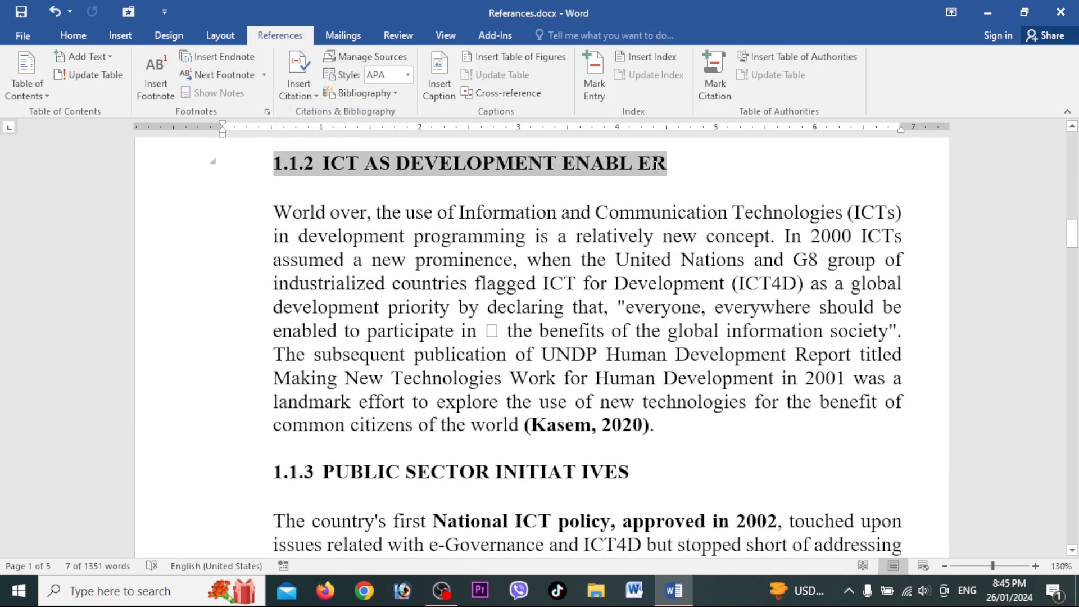
pyautogui.click(92, 58)
pyautogui.click(91, 113)
# Assign table-of-contents Level 2 to the heading "1.1.3 PUBLIC SECTOR INITIAT IVES".
pyautogui.scroll(-3, 406, 285)
pyautogui.moveTo(272, 329); pyautogui.dragTo(628, 329)
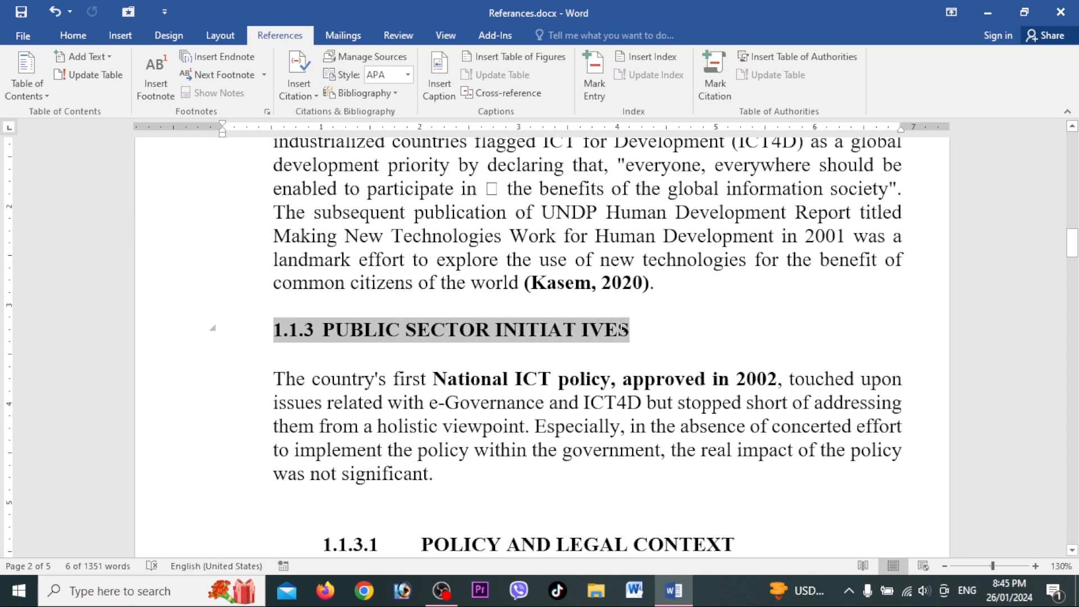
pyautogui.click(92, 57)
pyautogui.click(93, 114)
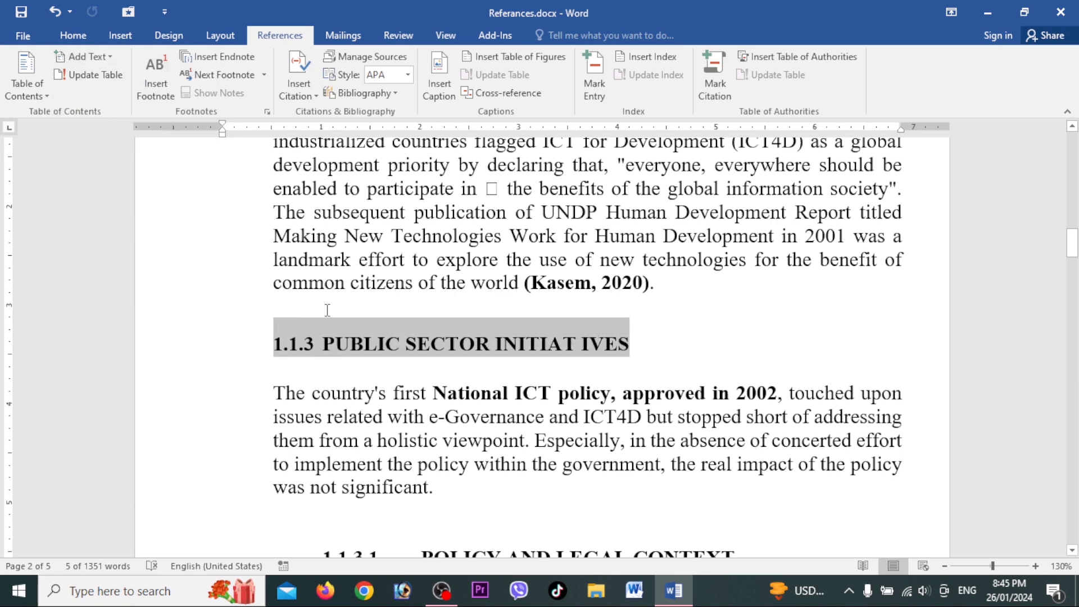
# Assign table-of-contents Level 3 to the heading "1.1.3.1 POLICY AND LEGAL CONTEXT".
pyautogui.scroll(-2, 360, 348)
pyautogui.scroll(-3, 360, 349)
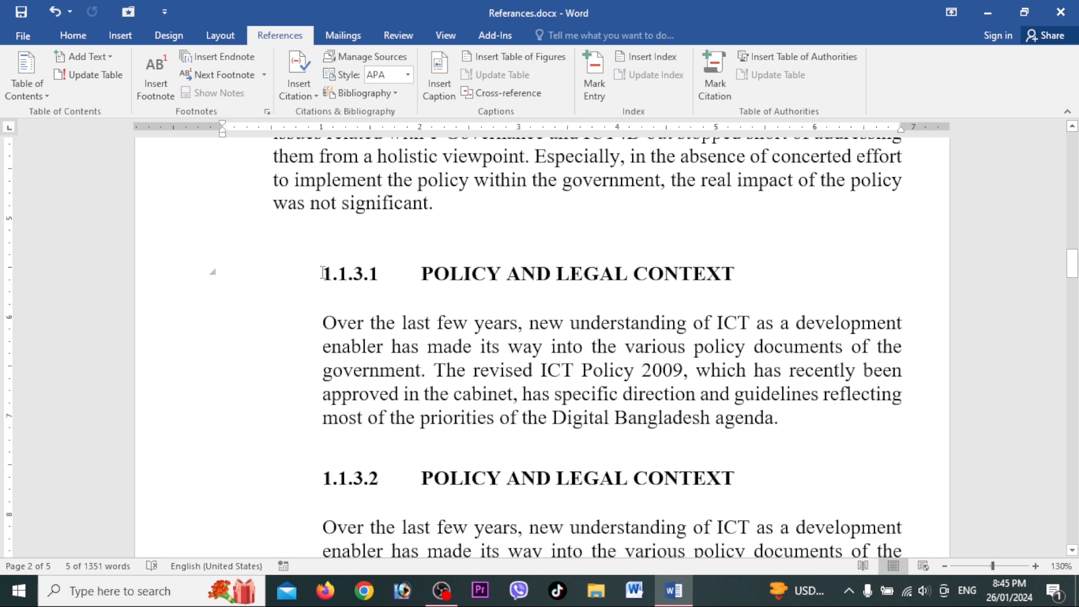
pyautogui.moveTo(743, 277); pyautogui.dragTo(326, 276)
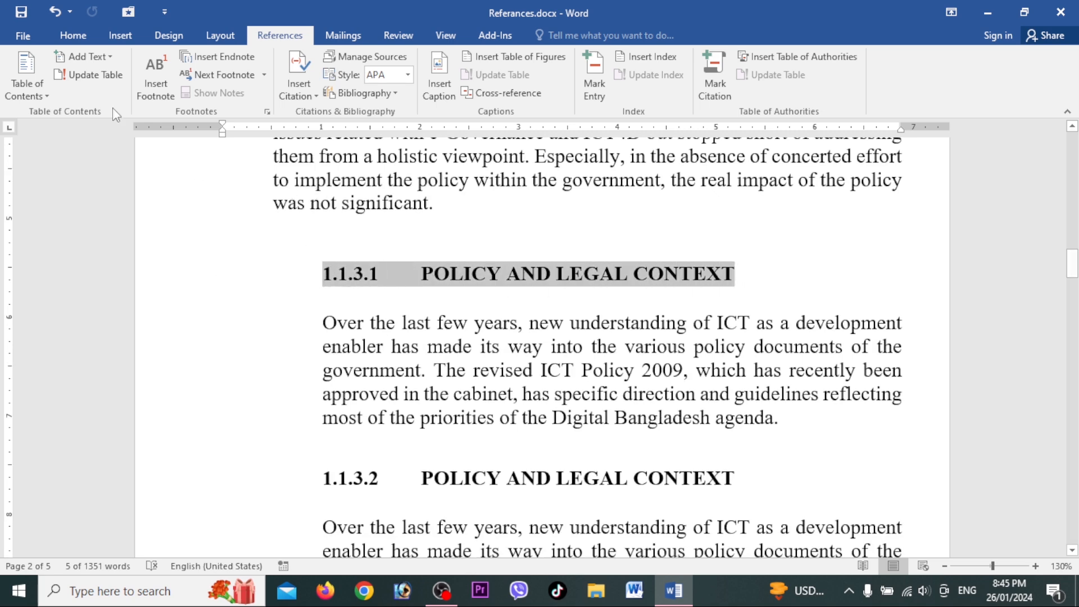
pyautogui.click(88, 56)
pyautogui.click(105, 135)
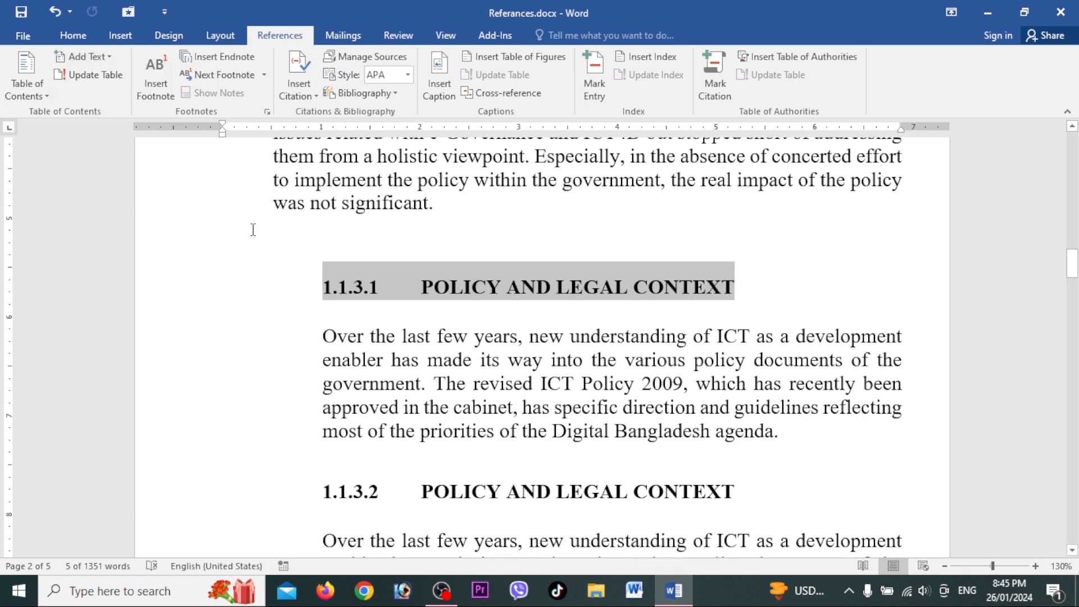
pyautogui.click(87, 57)
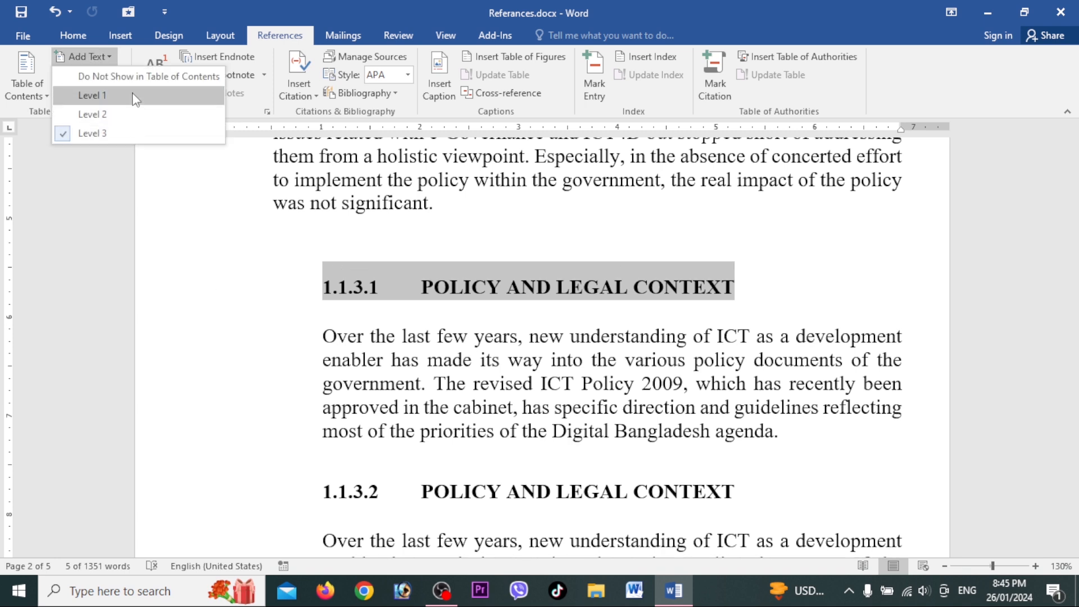
pyautogui.click(109, 133)
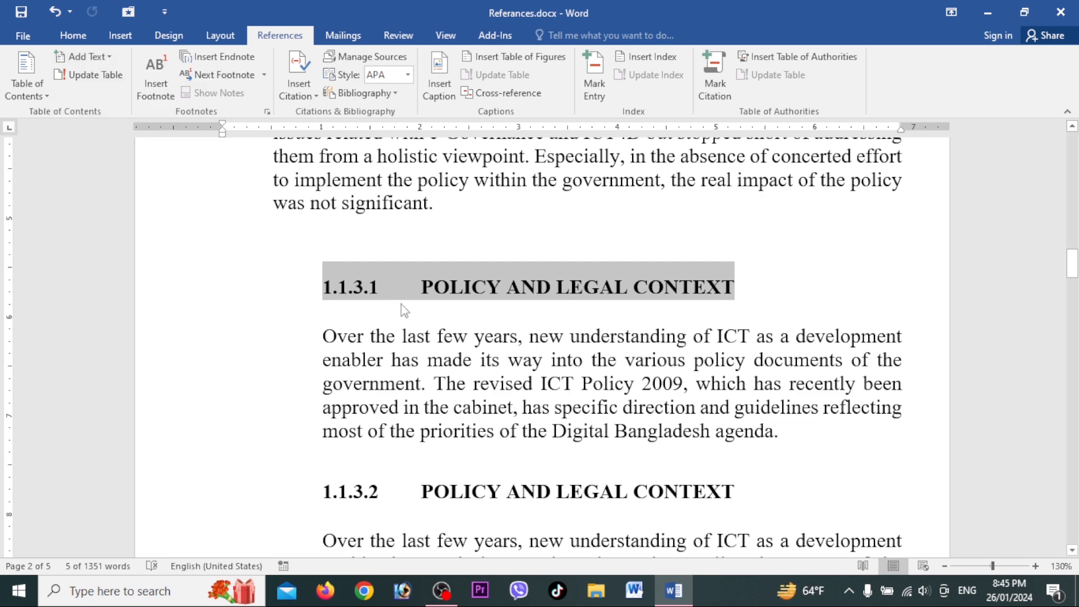
# Assign table-of-contents Level 3 to the heading "1.1.3.2 POLICY AND LEGAL CONTEXT".
pyautogui.scroll(-3, 393, 300)
pyautogui.click(214, 301)
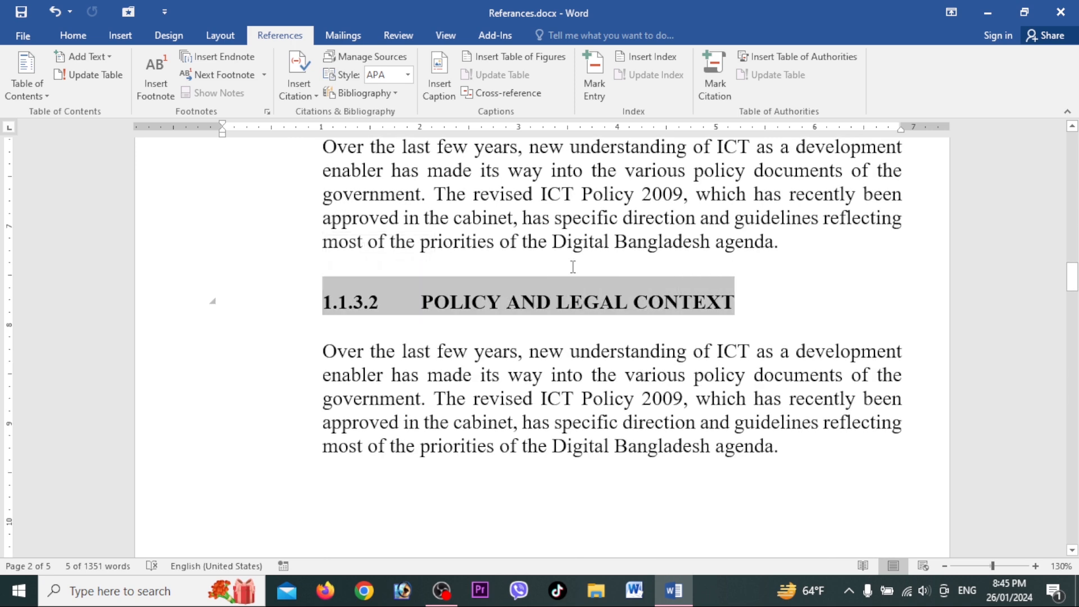
pyautogui.click(84, 56)
pyautogui.click(91, 135)
# Add the heading "1.2 EMERGENCE OF DIGITAL BANGLADESH" to the table of contents as Level 1 text.
pyautogui.scroll(-1, 490, 351)
pyautogui.scroll(-5, 491, 351)
pyautogui.moveTo(222, 336); pyautogui.dragTo(691, 340)
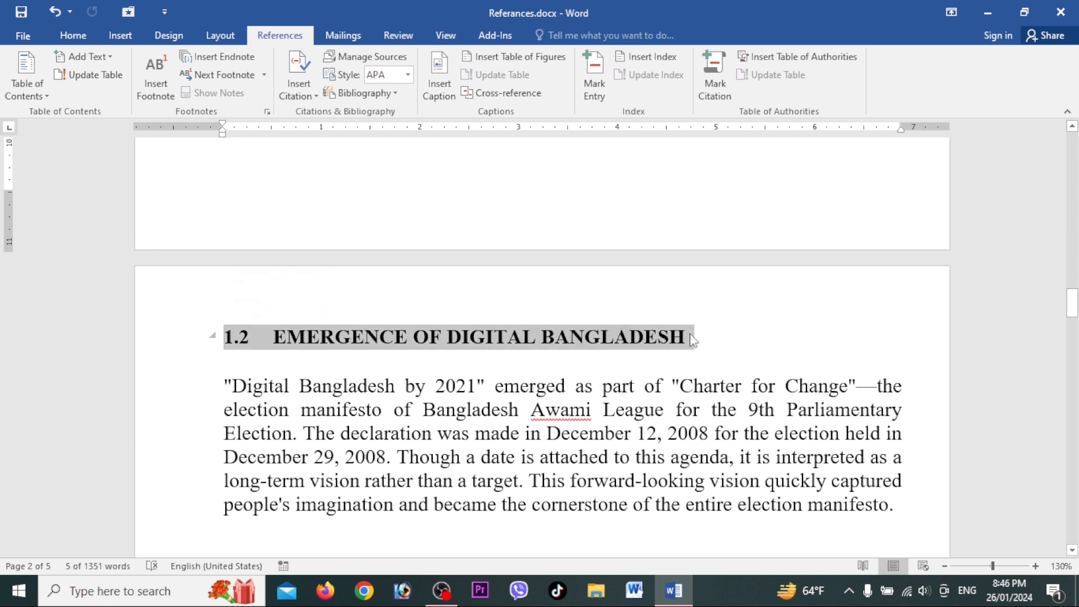
pyautogui.click(86, 59)
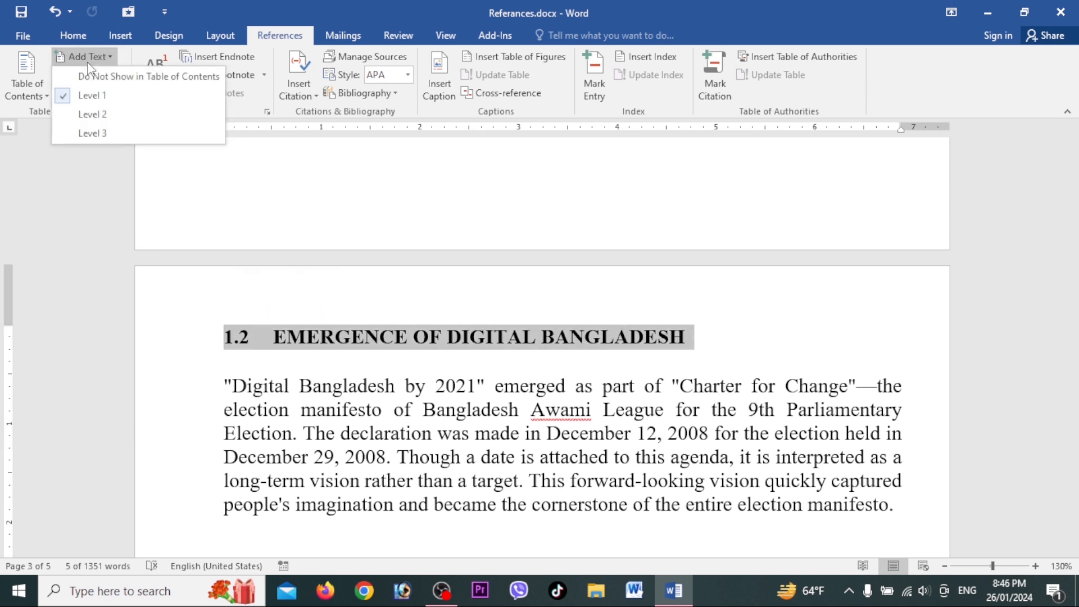
pyautogui.click(92, 95)
# Add the heading "1.3 KEY ELEMENTS OF DIGITAL BANGLADESH" to the table of contents as Level 1 text.
pyautogui.scroll(-8, 226, 344)
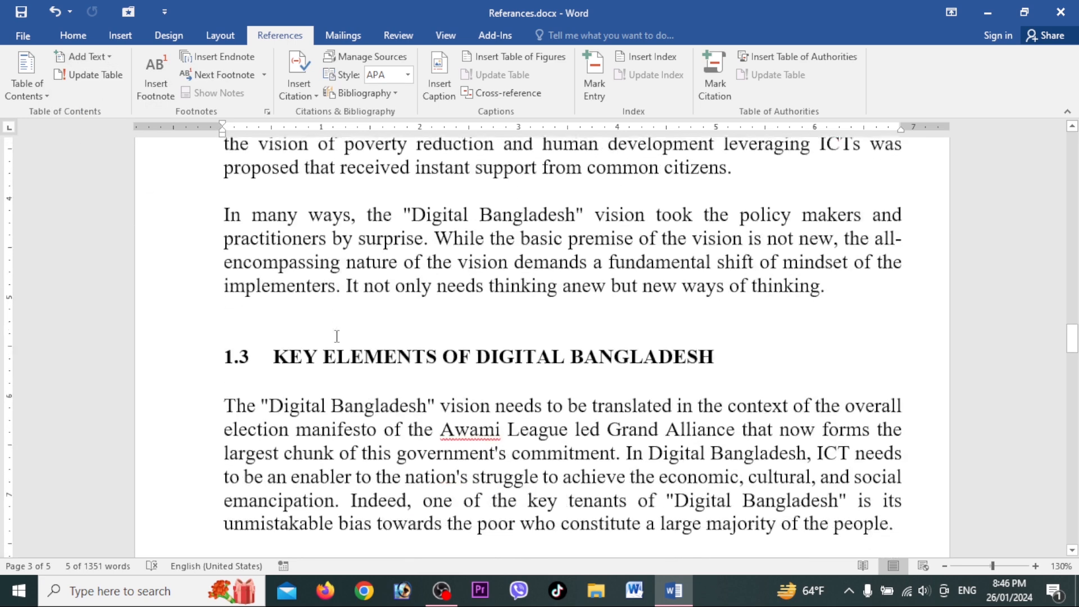
pyautogui.moveTo(225, 344); pyautogui.dragTo(687, 341)
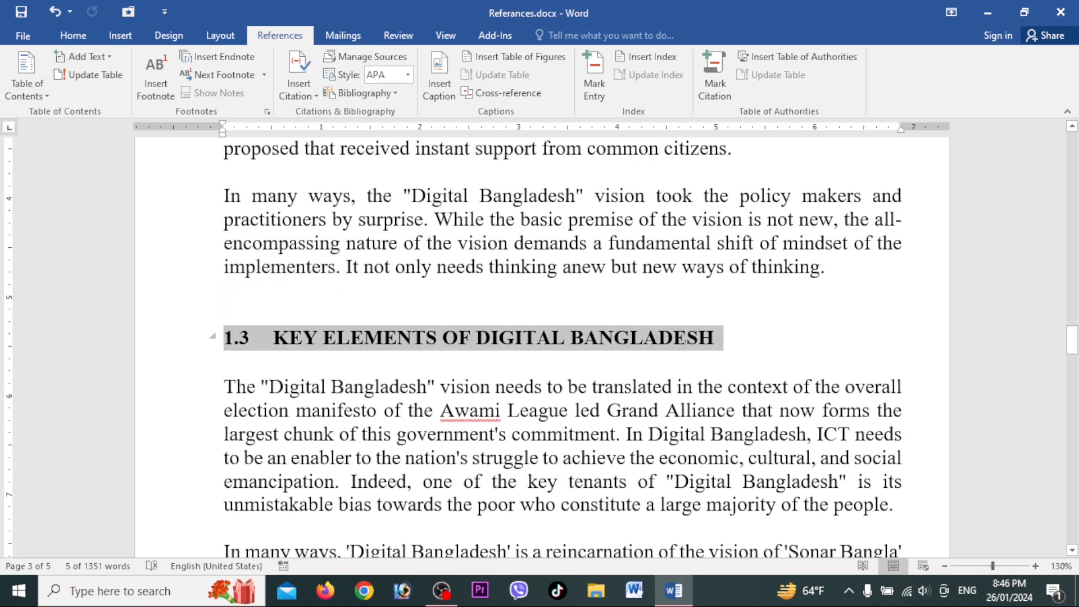
pyautogui.click(88, 58)
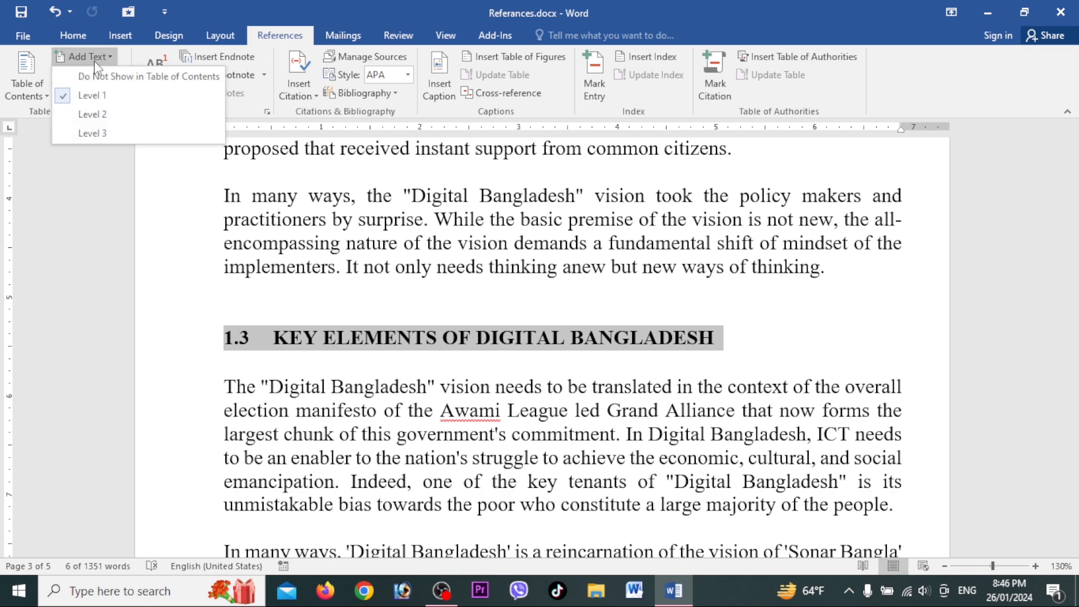
pyautogui.click(106, 102)
# Assign table-of-contents Level 2 to the heading "1.3.1 HUMAN RESOURCE DEVELOPMENT (HRD)".
pyautogui.scroll(-10, 331, 360)
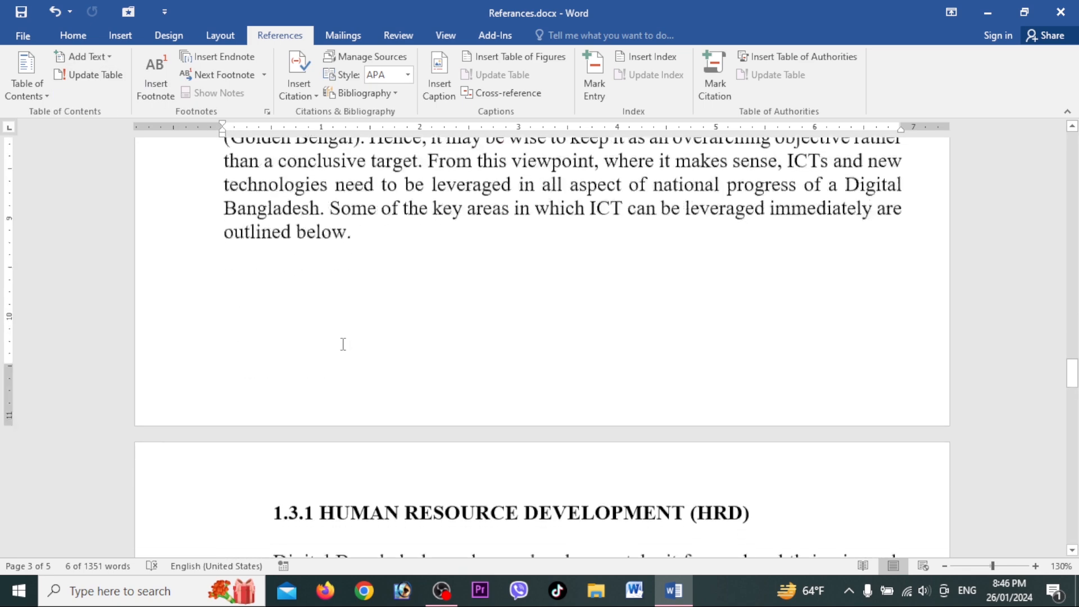
pyautogui.moveTo(272, 274); pyautogui.dragTo(751, 279)
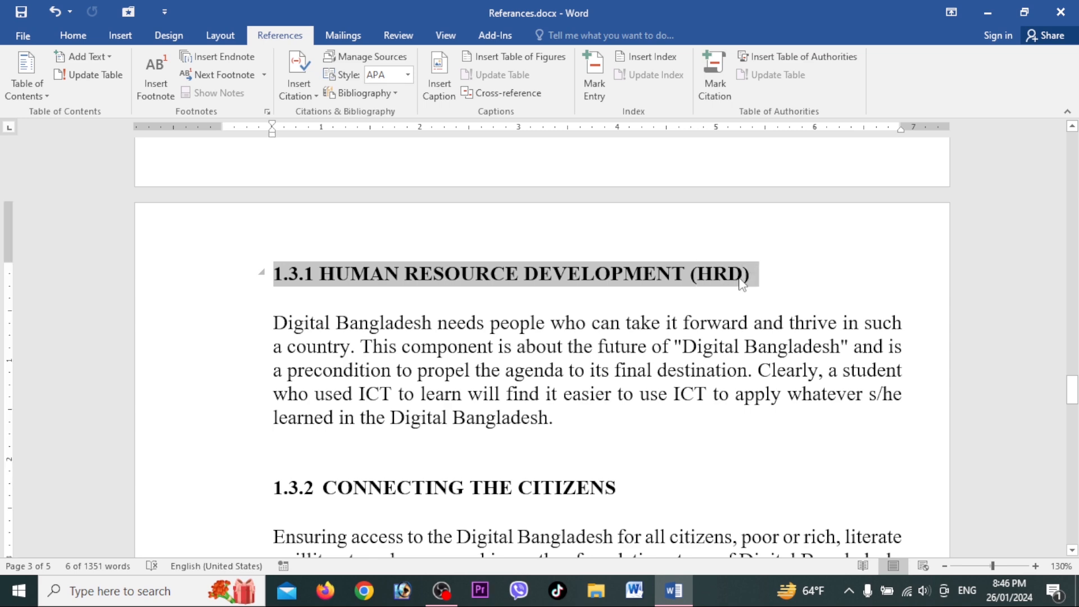
pyautogui.click(84, 56)
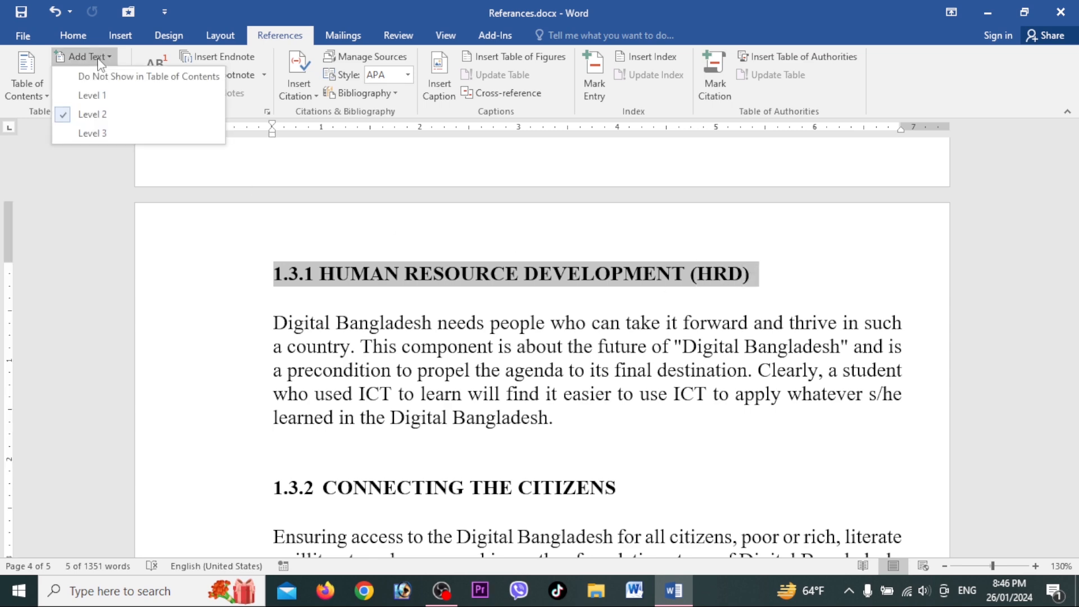
pyautogui.click(103, 117)
# Assign table-of-contents Level 2 to the heading "1.3.2 CONNECTING THE CITIZENS".
pyautogui.scroll(-3, 349, 368)
pyautogui.moveTo(273, 346); pyautogui.dragTo(635, 345)
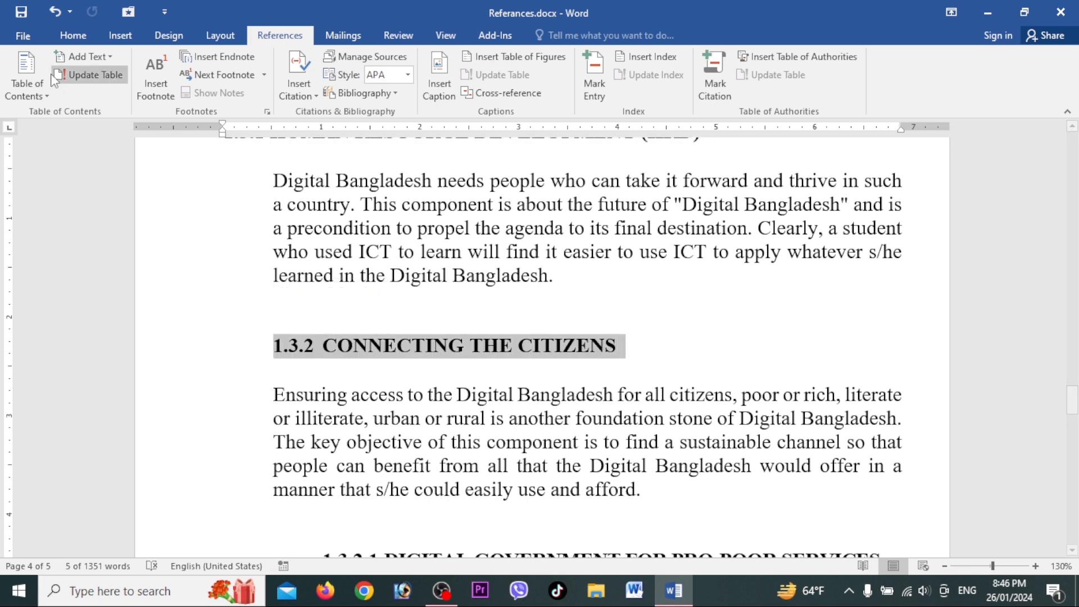
pyautogui.click(85, 56)
pyautogui.click(93, 96)
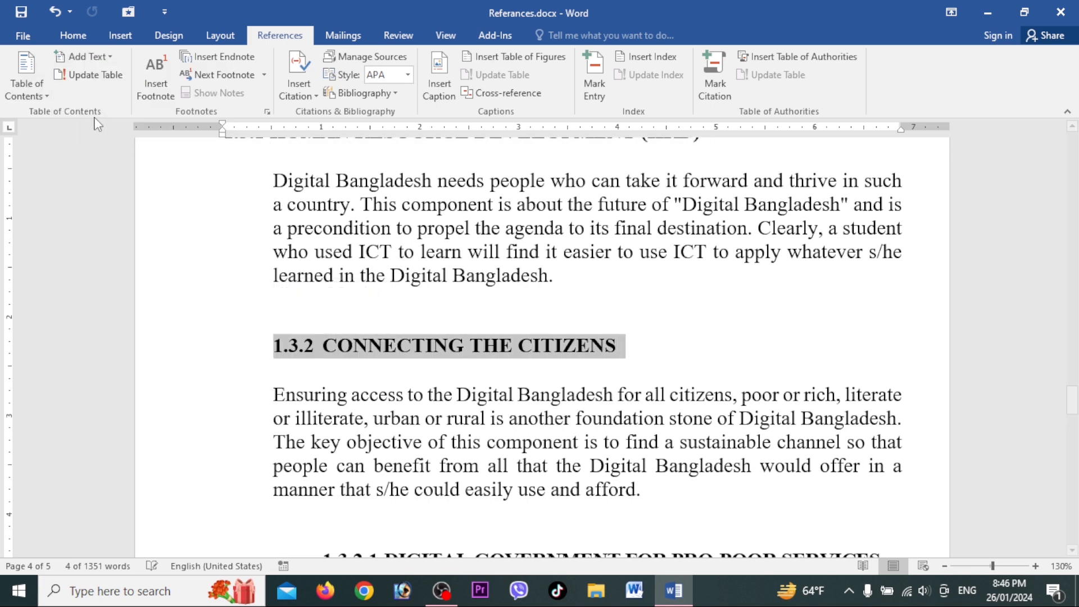
# Assign table-of-contents Level 3 to the heading "1.3.2.1 DIGITAL GOVERNMENT FOR PRO-POOR SERVICES".
pyautogui.scroll(-5, 340, 243)
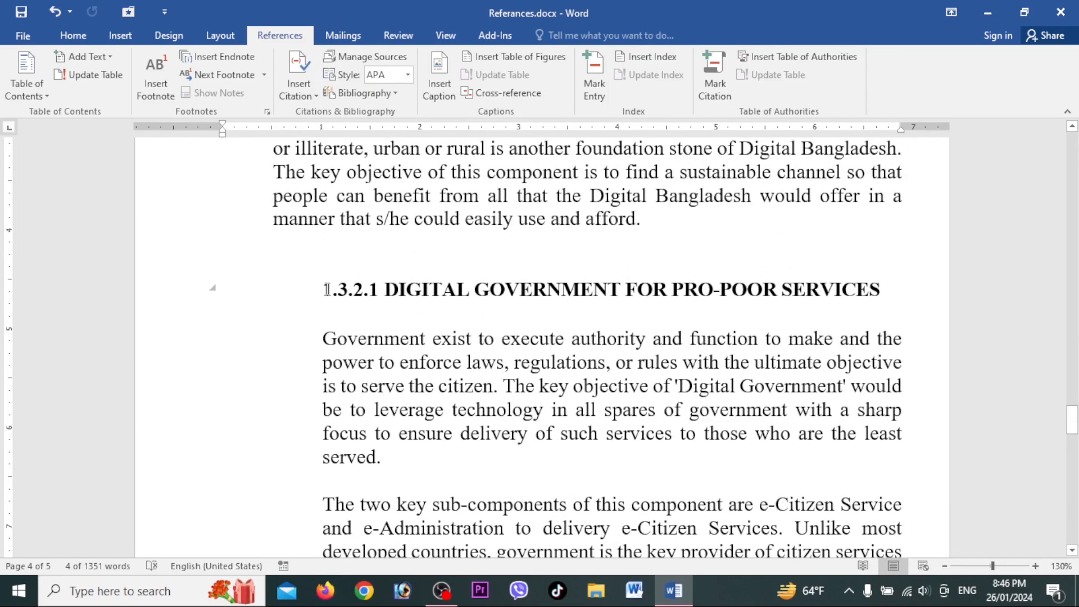
pyautogui.moveTo(323, 290); pyautogui.dragTo(851, 286)
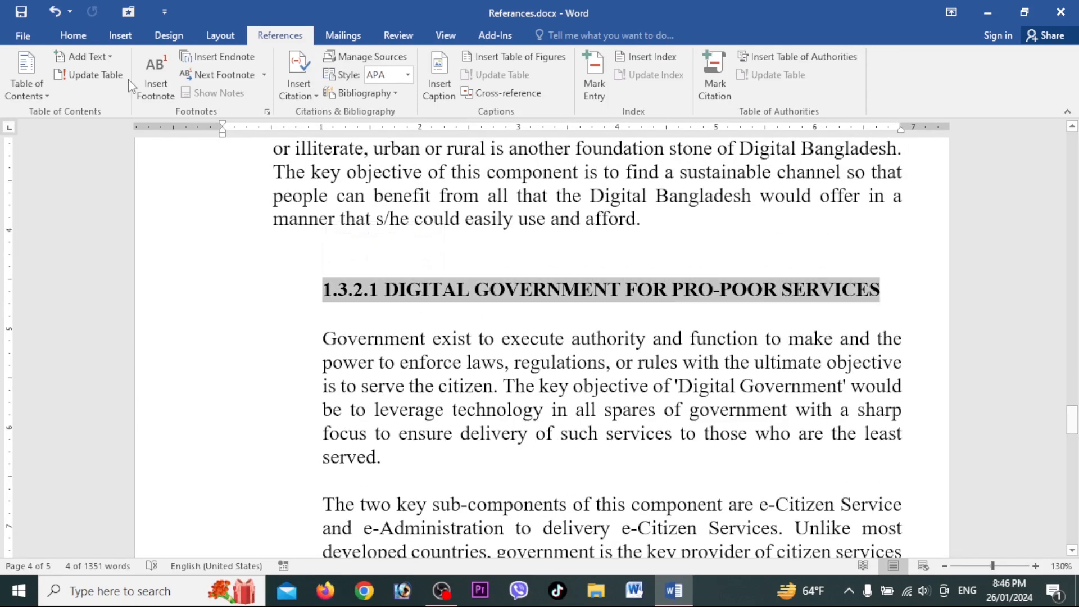
pyautogui.click(88, 56)
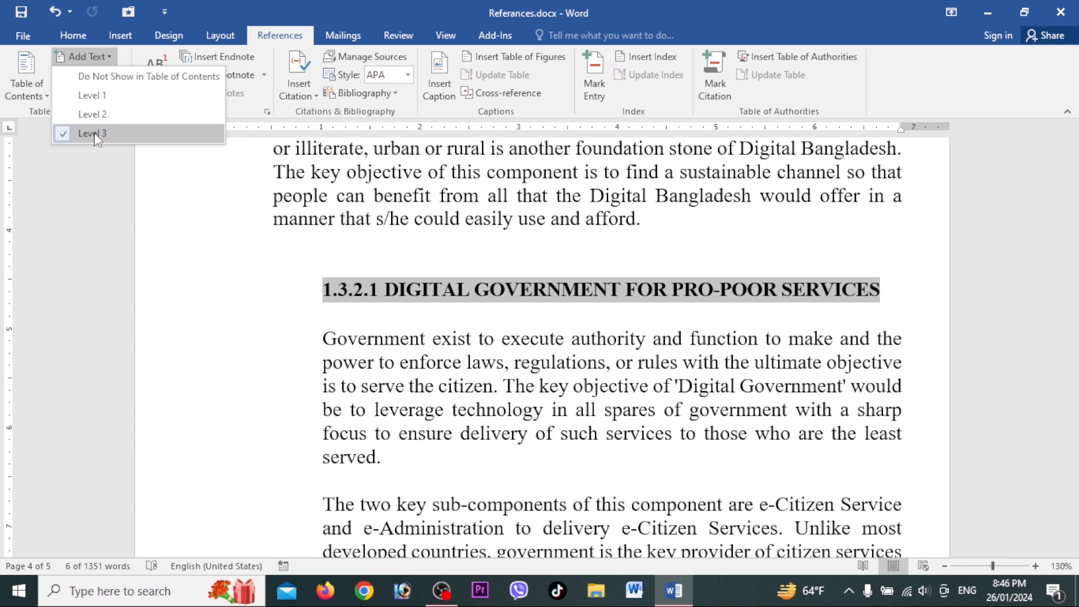
pyautogui.click(93, 133)
# Assign table-of-contents Level 3 to the heading "1.3.2.2 DIGITAL GOVERNMENT FOR PRO-POOR SERVICES".
pyautogui.scroll(-5, 365, 316)
pyautogui.scroll(-5, 364, 316)
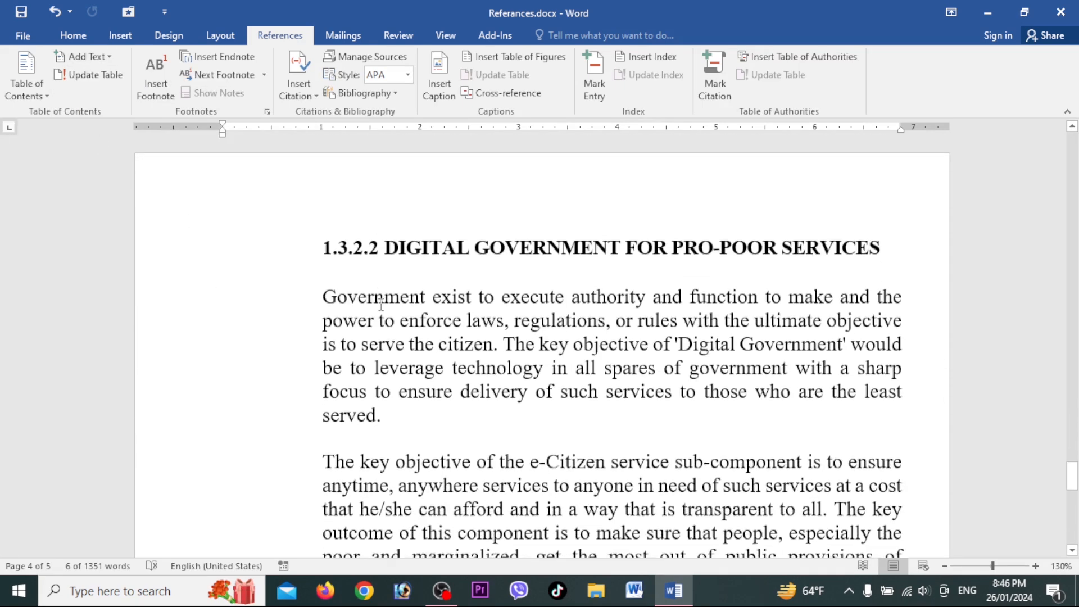
pyautogui.moveTo(323, 233); pyautogui.dragTo(883, 235)
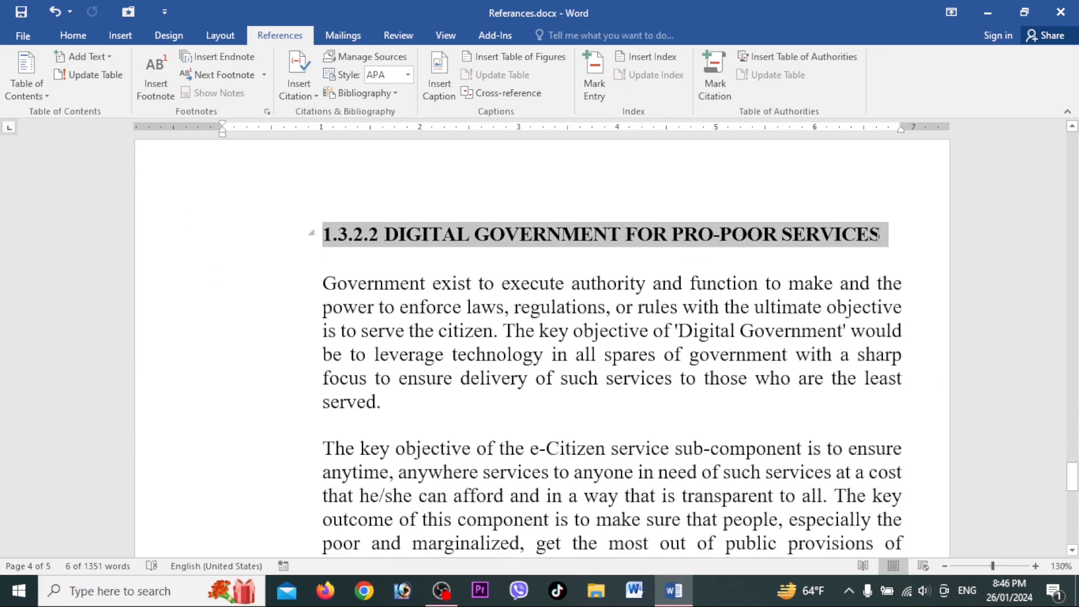
pyautogui.click(90, 56)
pyautogui.click(101, 133)
# Insert a page break before the document title to get a blank first page, and place the cursor at its start.
pyautogui.scroll(-10, 422, 291)
pyautogui.scroll(10, 481, 306)
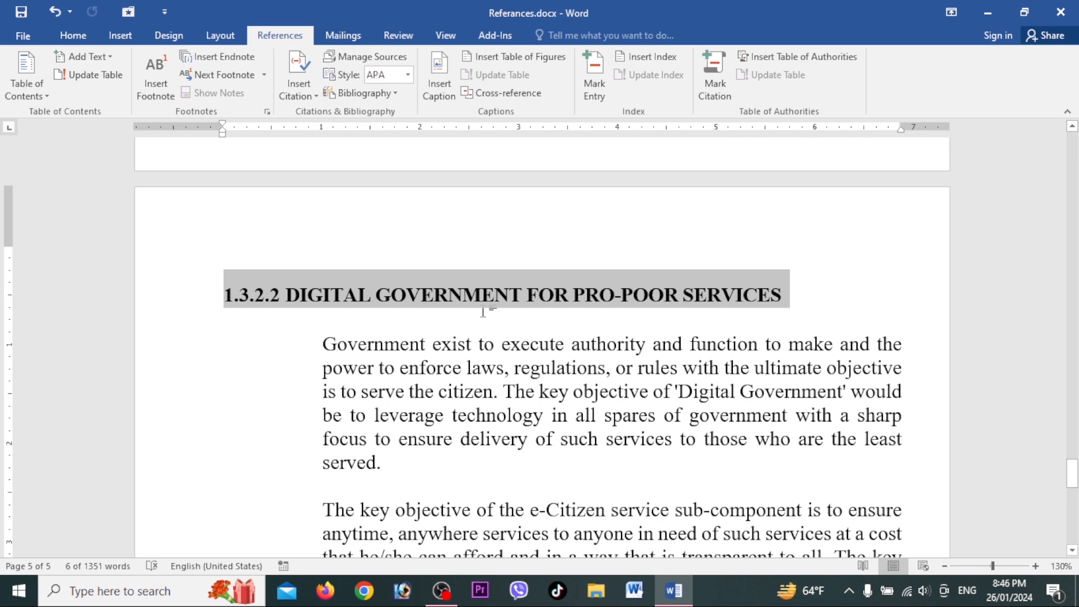
pyautogui.hotkey('ctrl', 'Home')
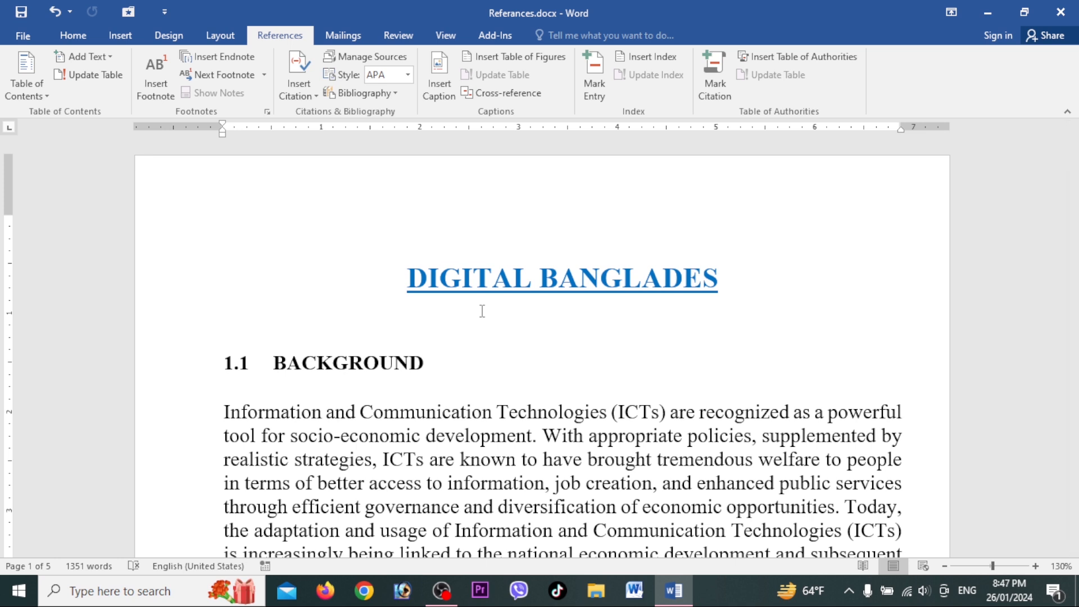
pyautogui.hotkey('ctrl', 'Return')
pyautogui.hotkey('ctrl', 'Home')
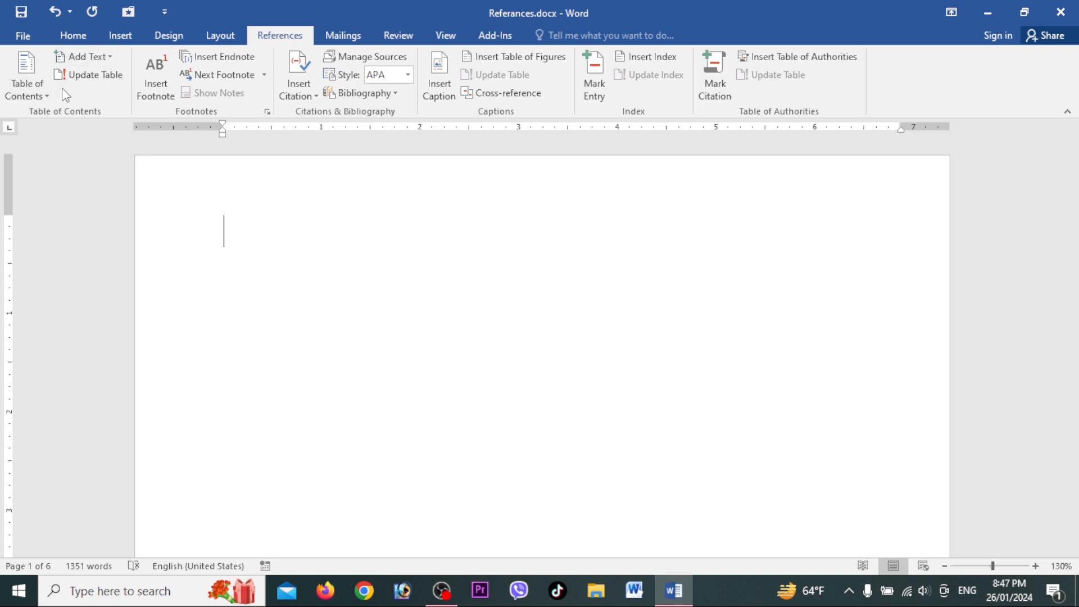
# Insert the built-in Automatic Table 1 table of contents on the blank first page.
pyautogui.click(45, 96)
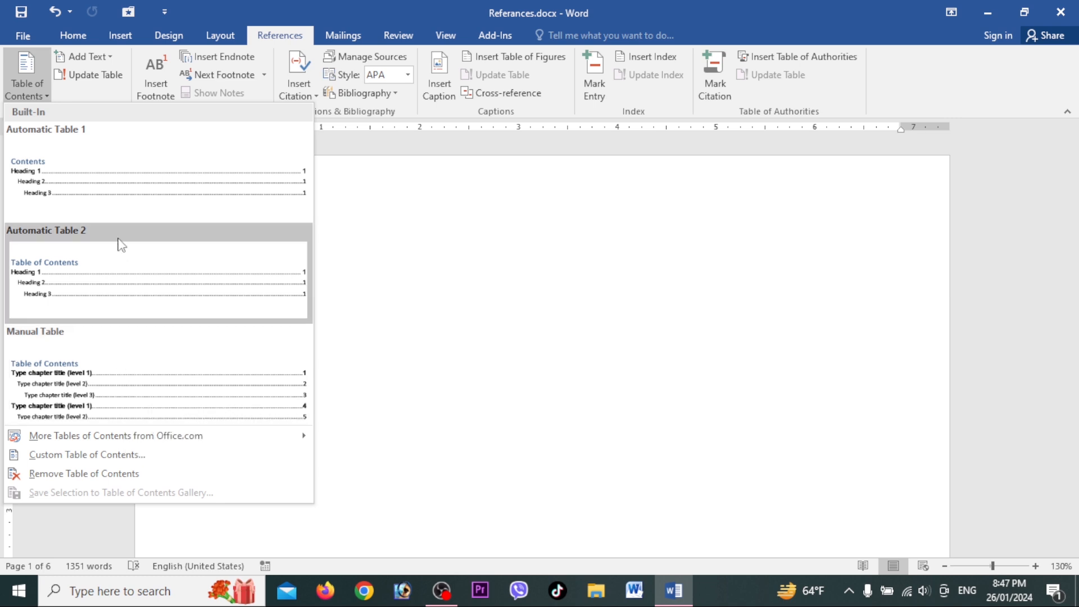
pyautogui.click(99, 167)
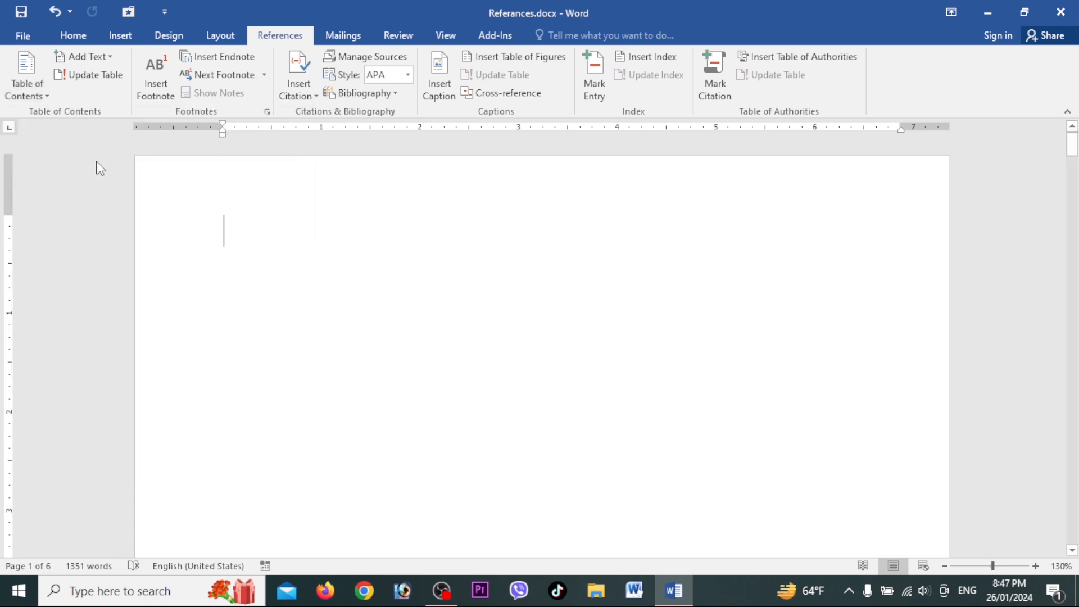
pyautogui.scroll(3, 478, 294)
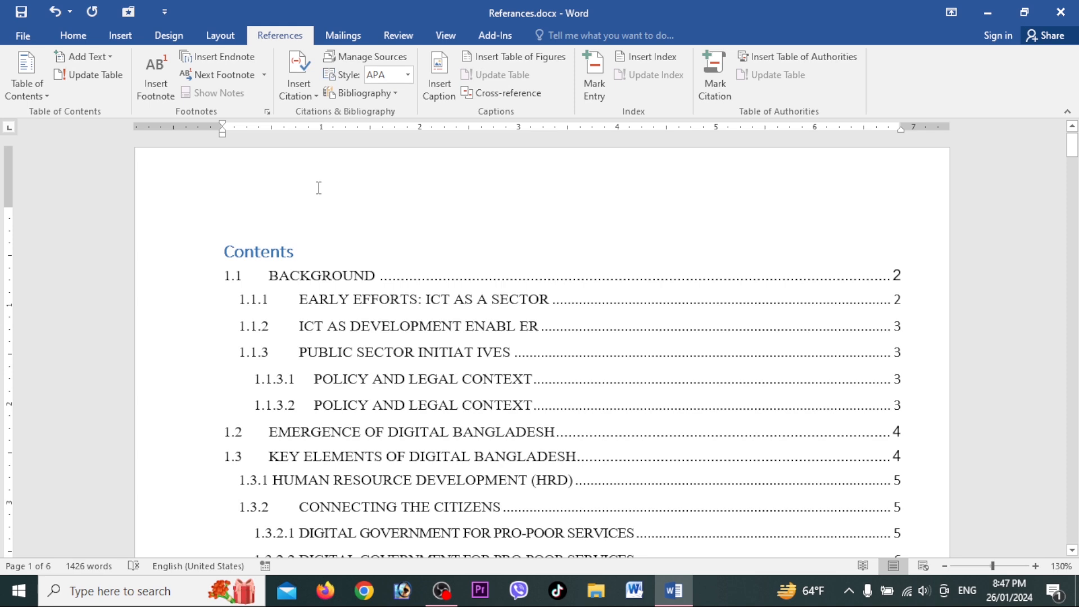
# Follow the link of the "1.1 BACKGROUND" contents entry to its heading and return to the contents page.
pyautogui.click(335, 244)
pyautogui.click(180, 251)
pyautogui.scroll(-5, 528, 400)
pyautogui.click(538, 417)
pyautogui.scroll(5, 537, 418)
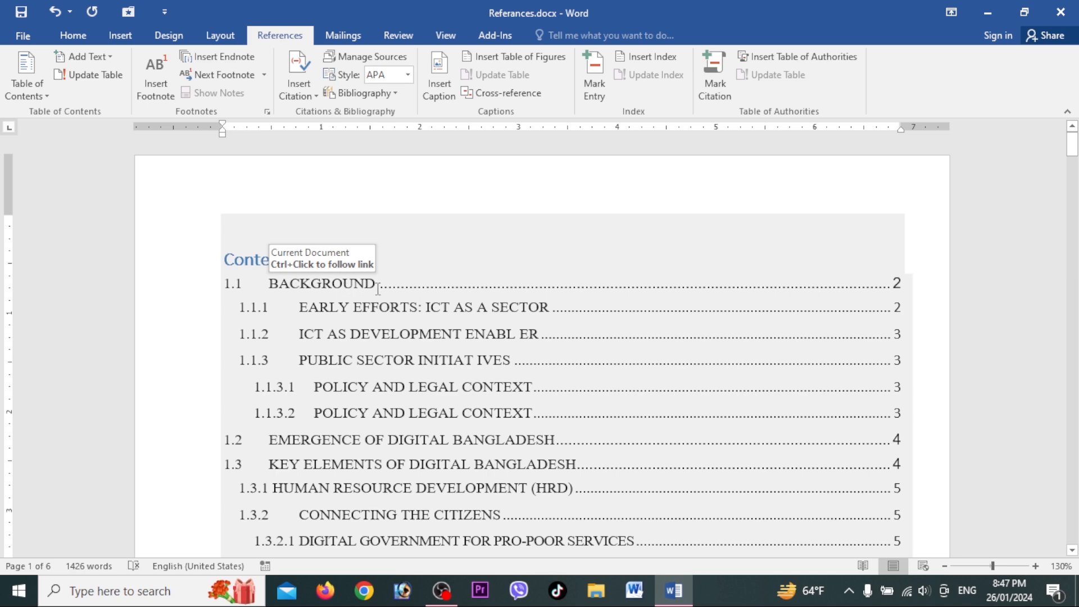
pyautogui.keyDown('ctrl'); pyautogui.click(378, 284); pyautogui.keyUp('ctrl')
pyautogui.scroll(4, 371, 270)
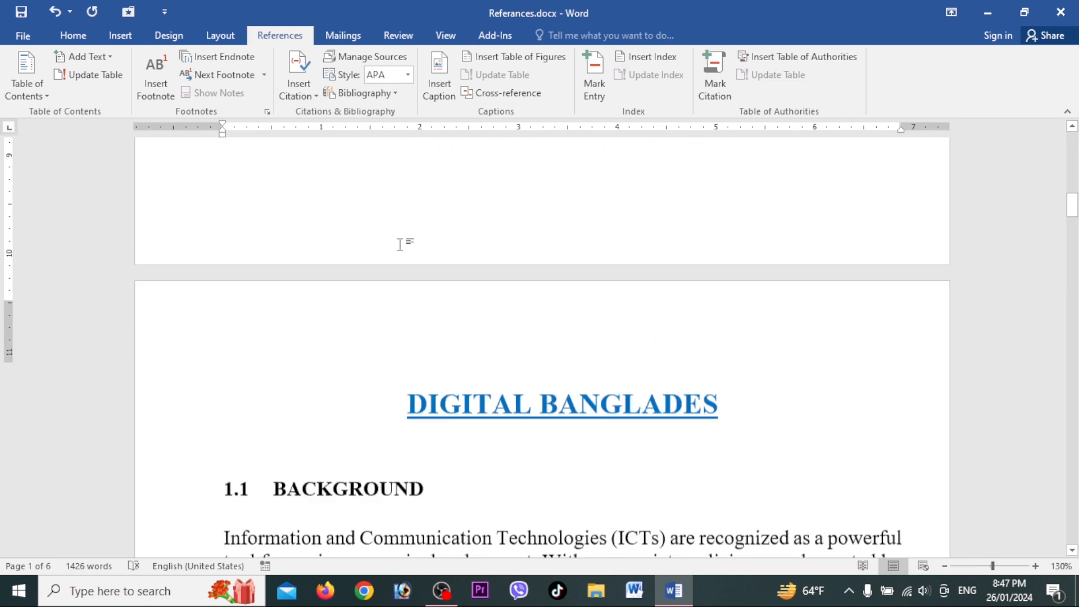
pyautogui.scroll(10, 387, 247)
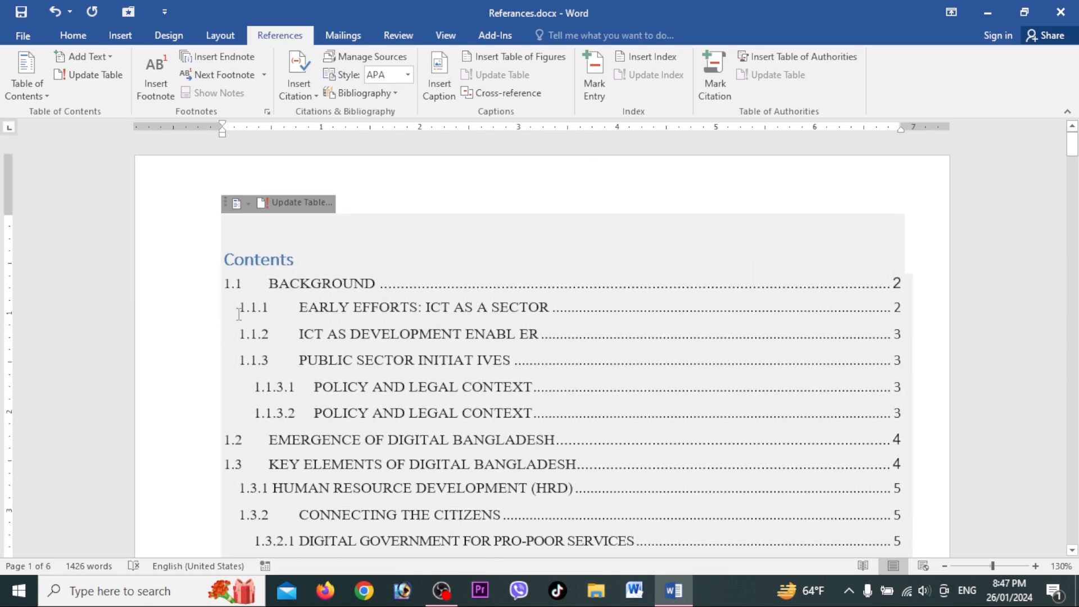
# Examine how the contents entries are indented by level, highlighting the entries 1.1.3.1 and 1.1.3.2.
pyautogui.scroll(-3, 240, 313)
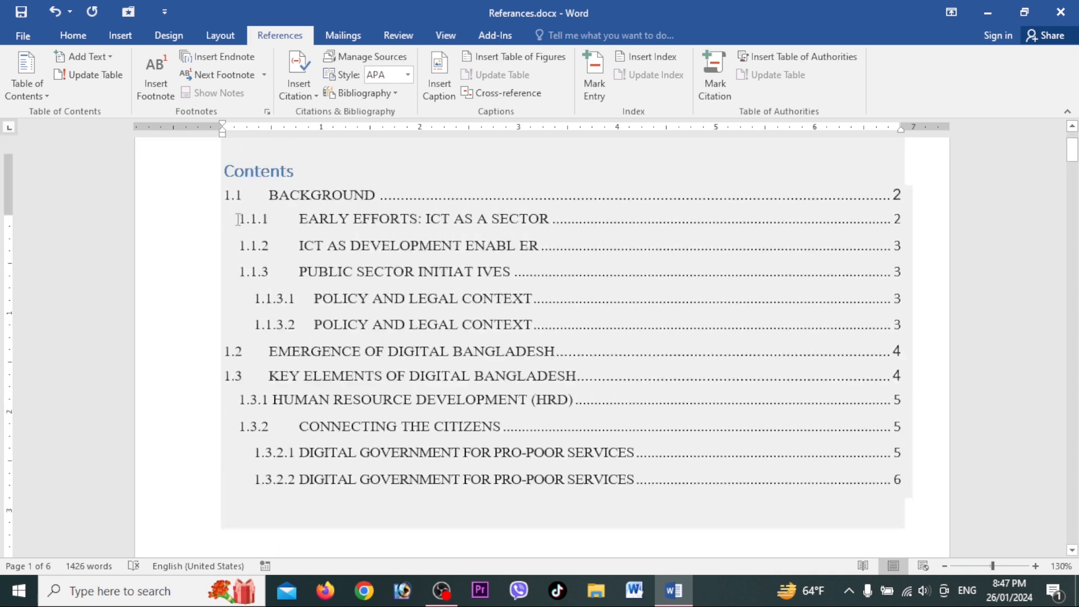
pyautogui.scroll(3, 245, 313)
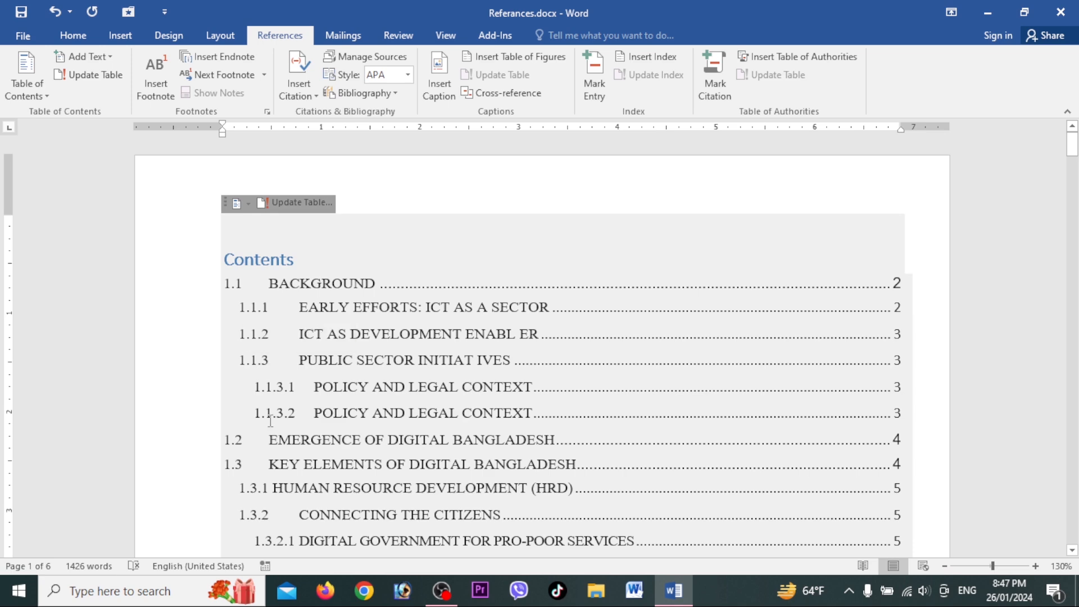
pyautogui.moveTo(324, 392); pyautogui.dragTo(367, 396)
pyautogui.scroll(-3, 365, 396)
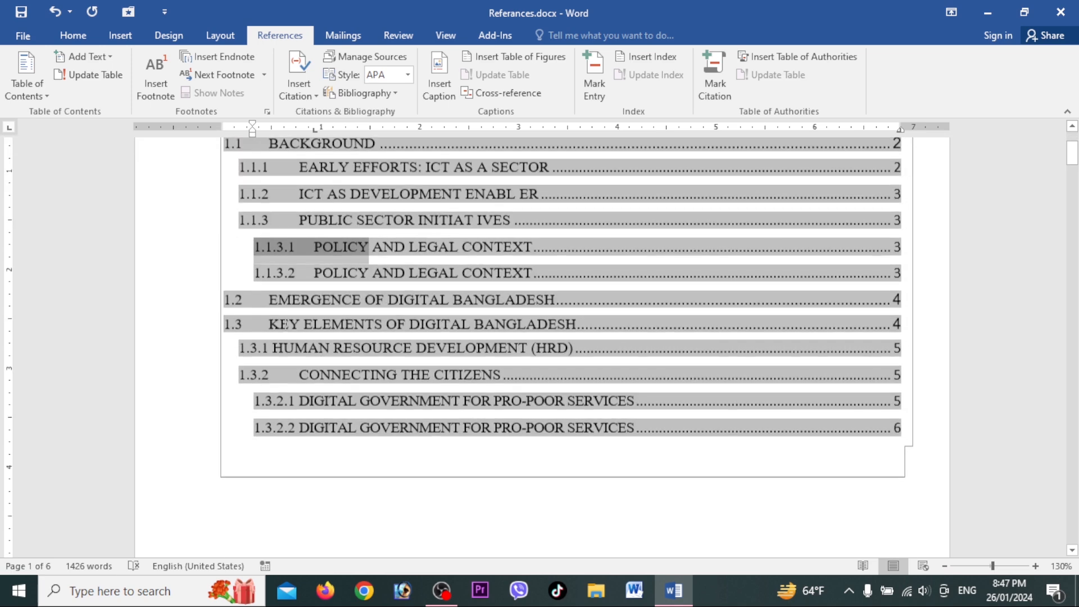
pyautogui.moveTo(254, 272); pyautogui.dragTo(297, 275)
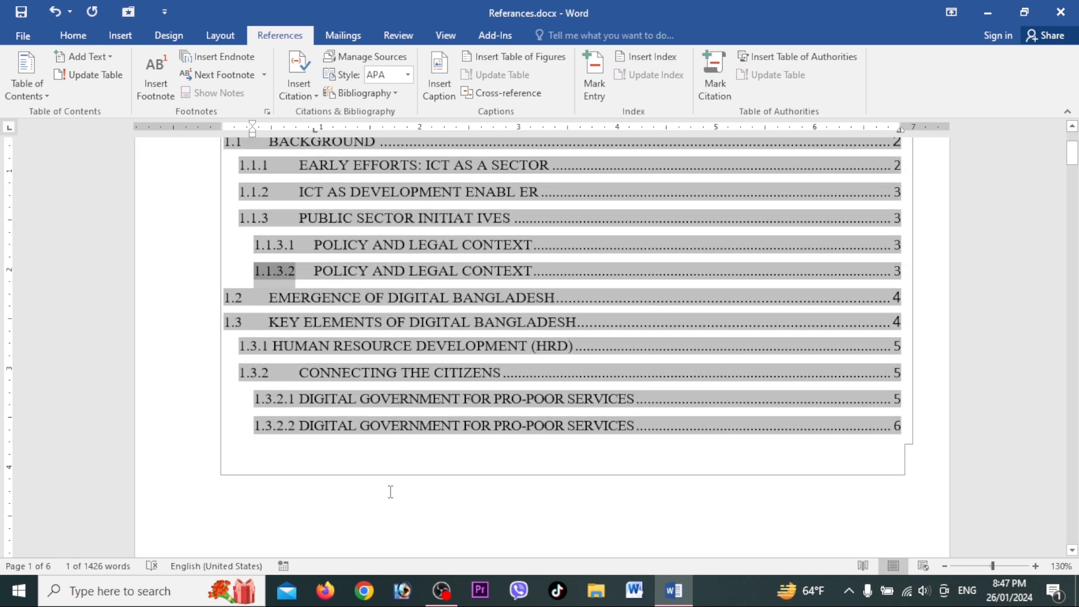
pyautogui.click(391, 492)
# Replace the automatic table of contents with the built-in Manual Table.
pyautogui.scroll(3, 132, 266)
pyautogui.click(26, 76)
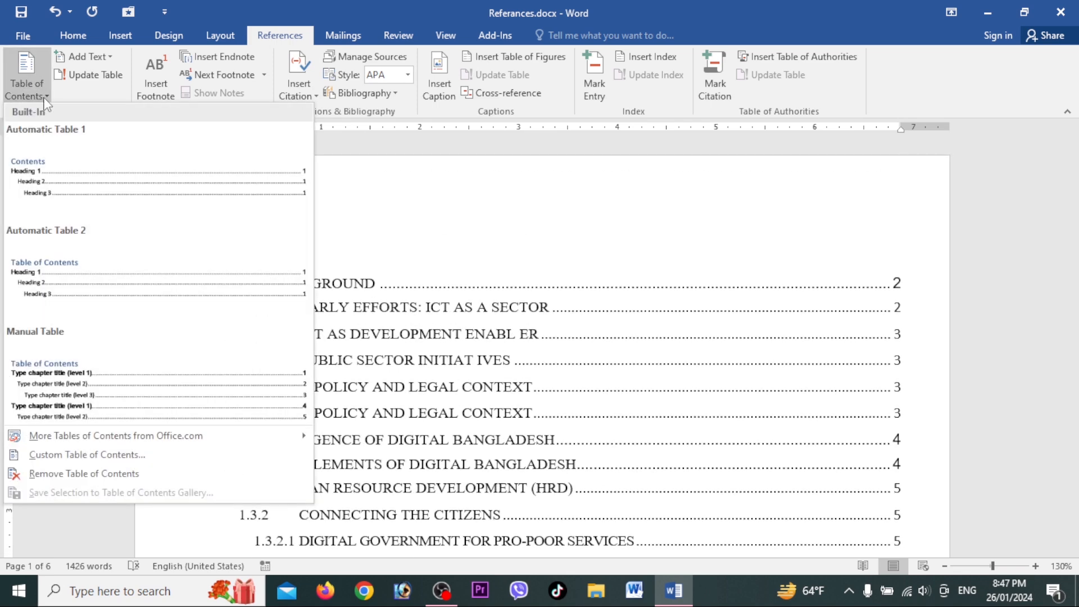
pyautogui.click(71, 394)
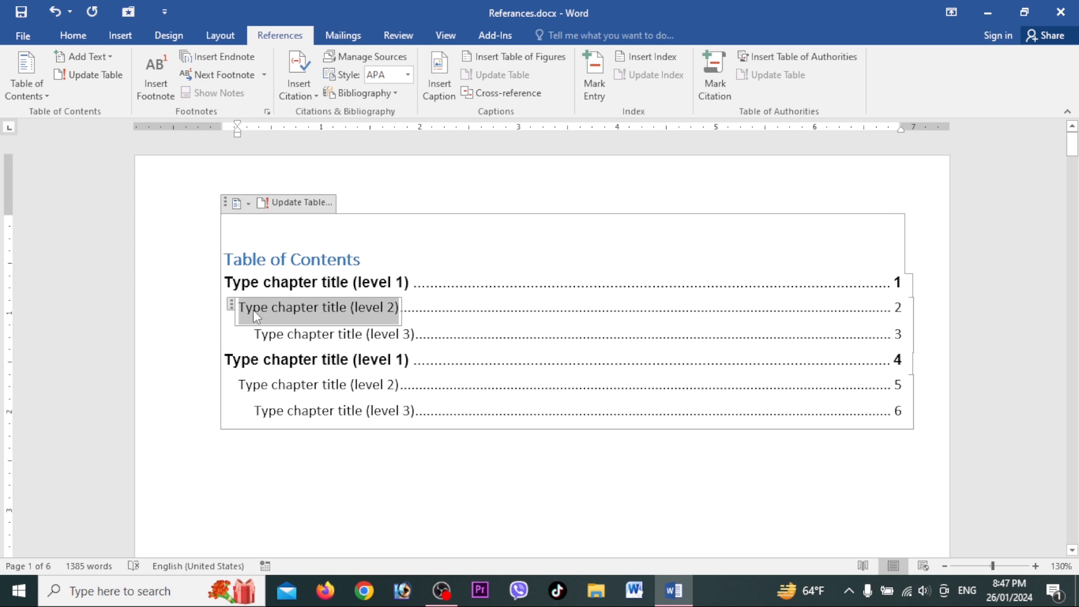
# Enter "afsdfasdfads" as the first level 2 chapter title and "adsfdasfads" as the second level 1 chapter title.
pyautogui.click(310, 309)
pyautogui.write('afsdfasdfads')
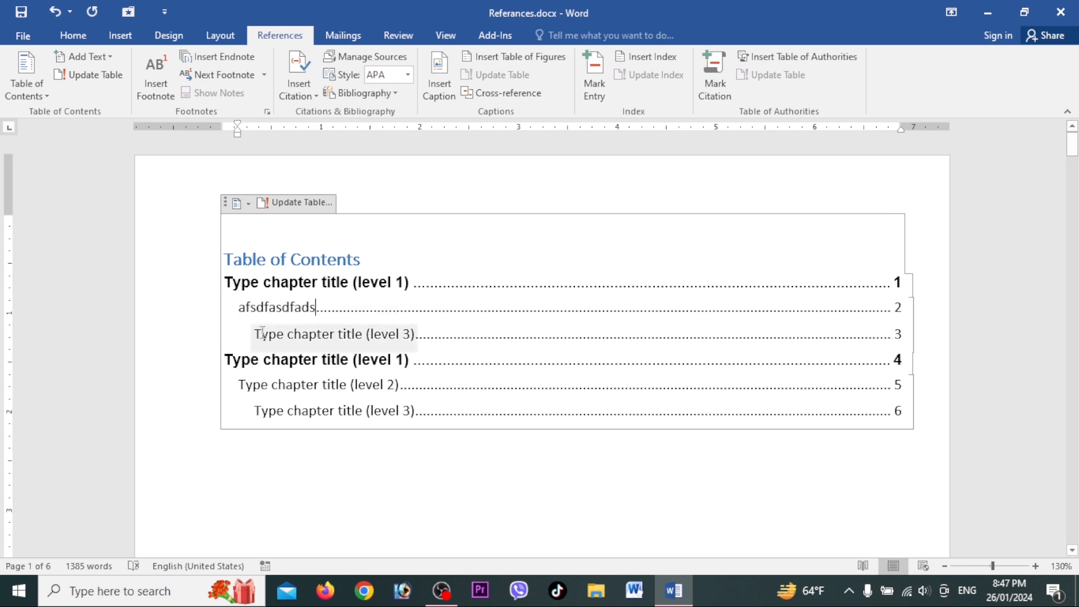
pyautogui.click(251, 366)
pyautogui.write('adsfdasfads')
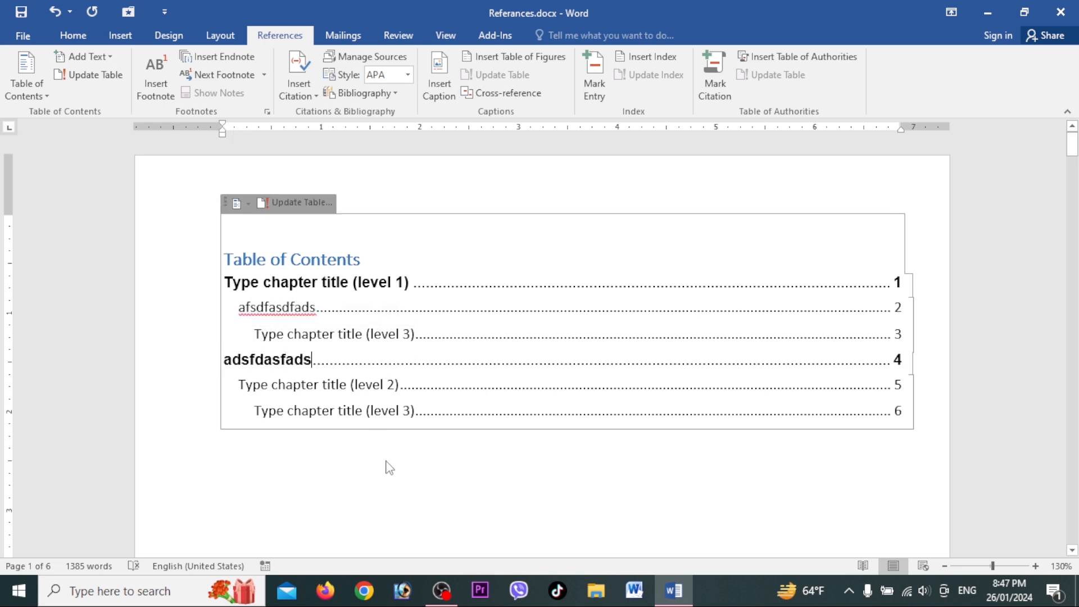
# Undo the sample chapter titles and the manual table to restore the automatic table of contents.
pyautogui.hotkey('ctrl', 'z')
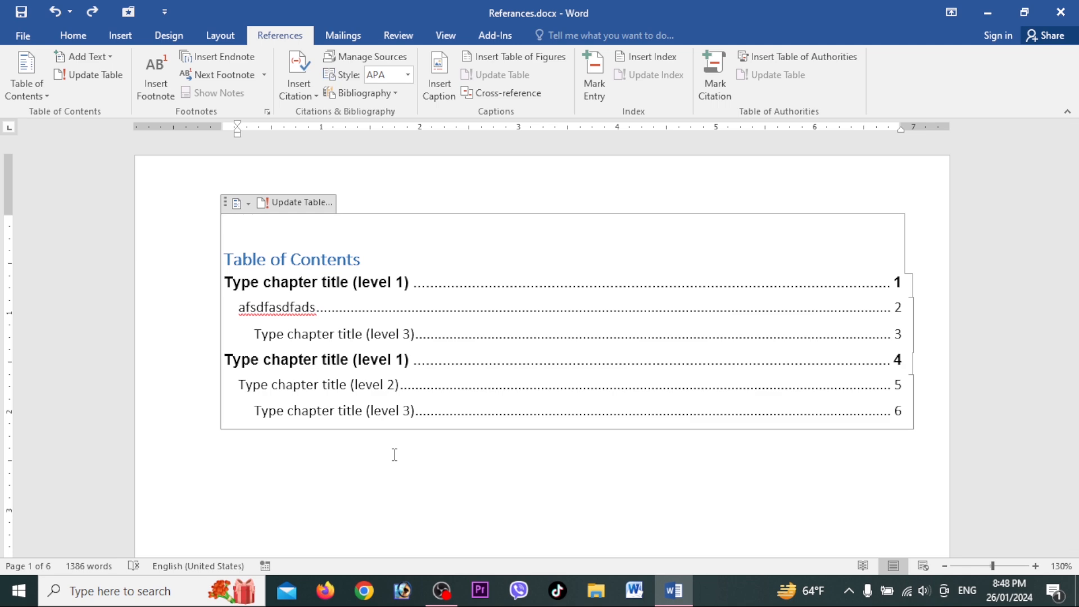
pyautogui.hotkey('ctrl', 'z')
pyautogui.hotkey('ctrl', 'z')
pyautogui.hotkey('ctrl', 'z')
pyautogui.hotkey('ctrl', 'z')
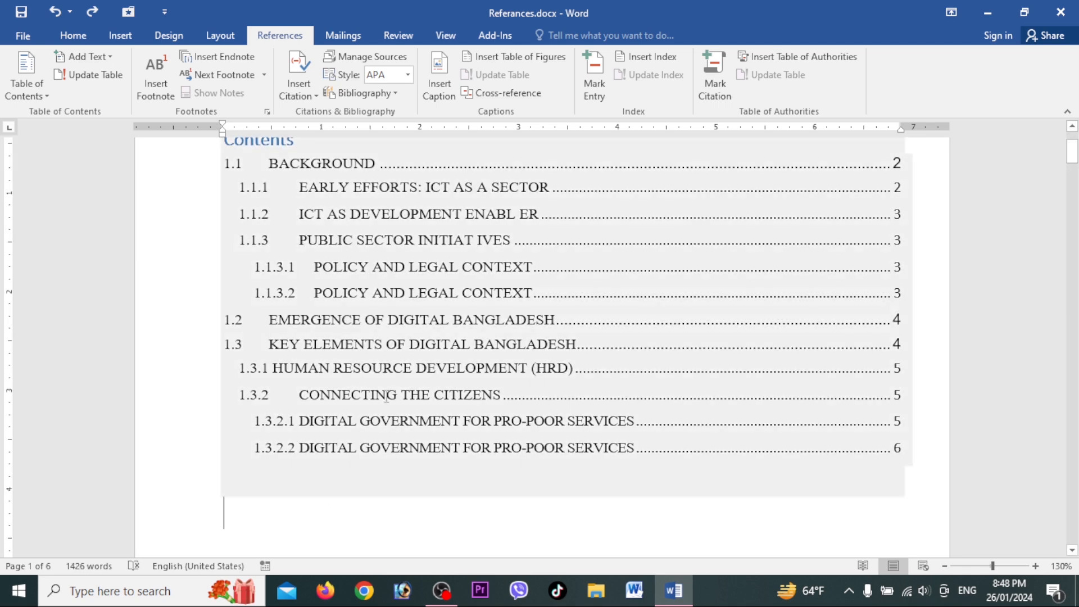
# Center the "Contents" title above the table of contents entries.
pyautogui.scroll(2, 310, 381)
pyautogui.click(272, 262)
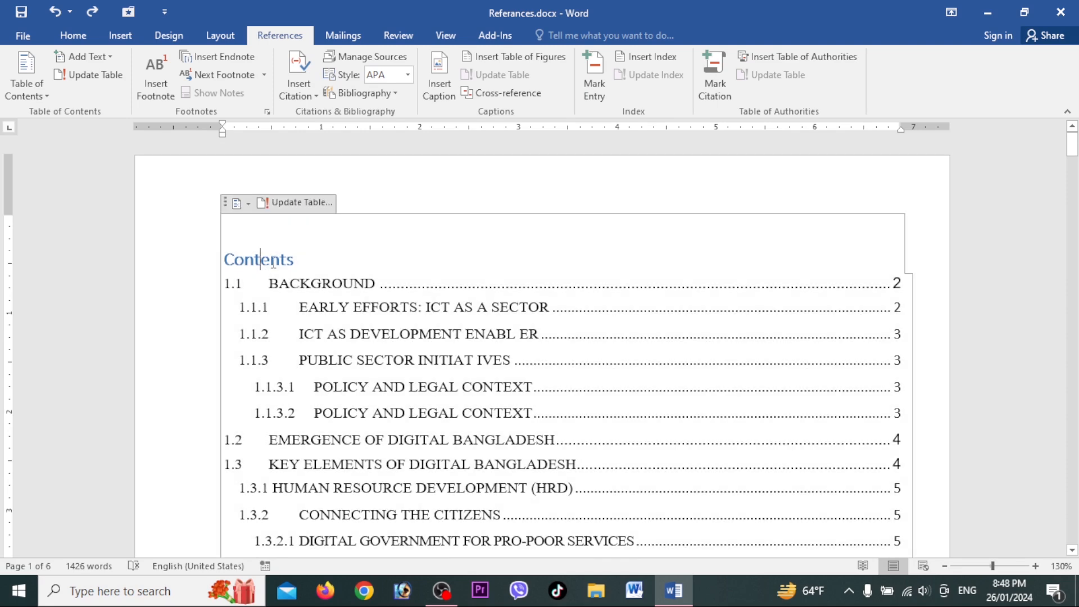
pyautogui.hotkey('ctrl', 'e')
pyautogui.scroll(-3, 540, 242)
pyautogui.click(640, 508)
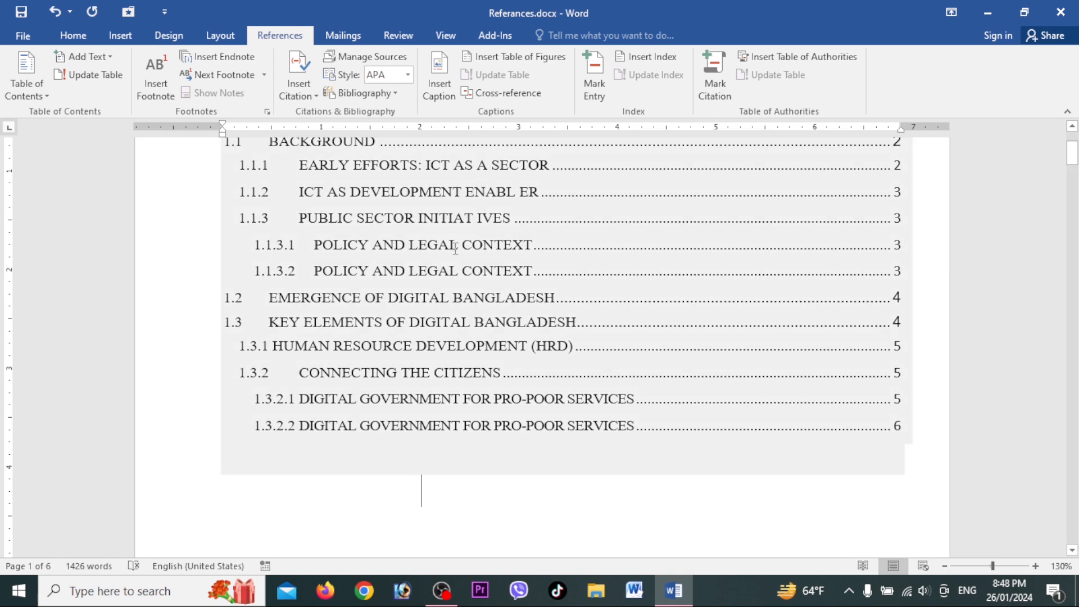
# Replace the table of contents with a custom one that does not show page numbers.
pyautogui.scroll(3, 458, 220)
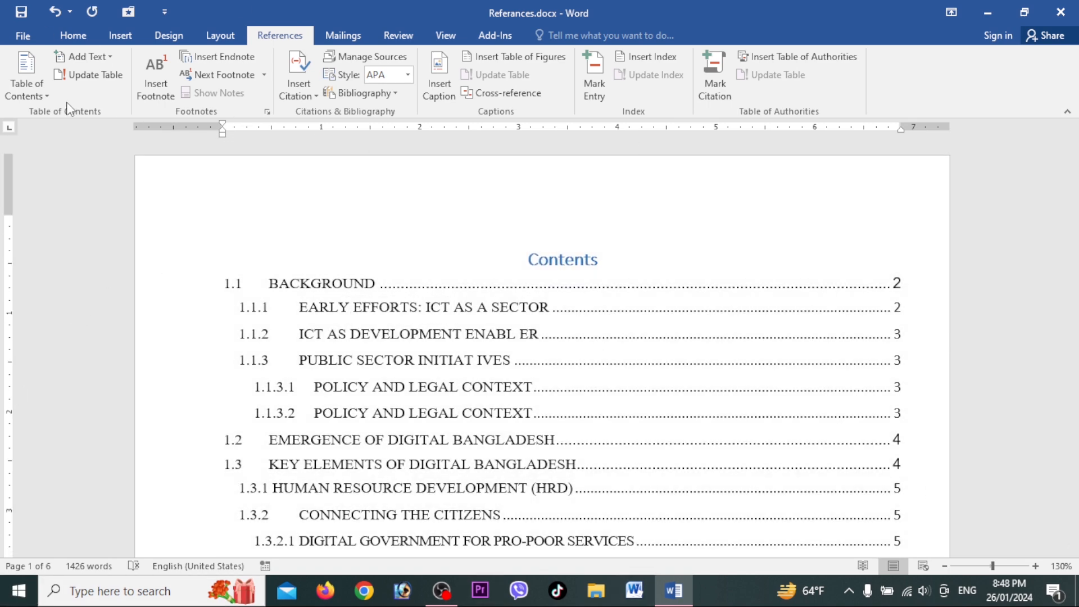
pyautogui.click(48, 101)
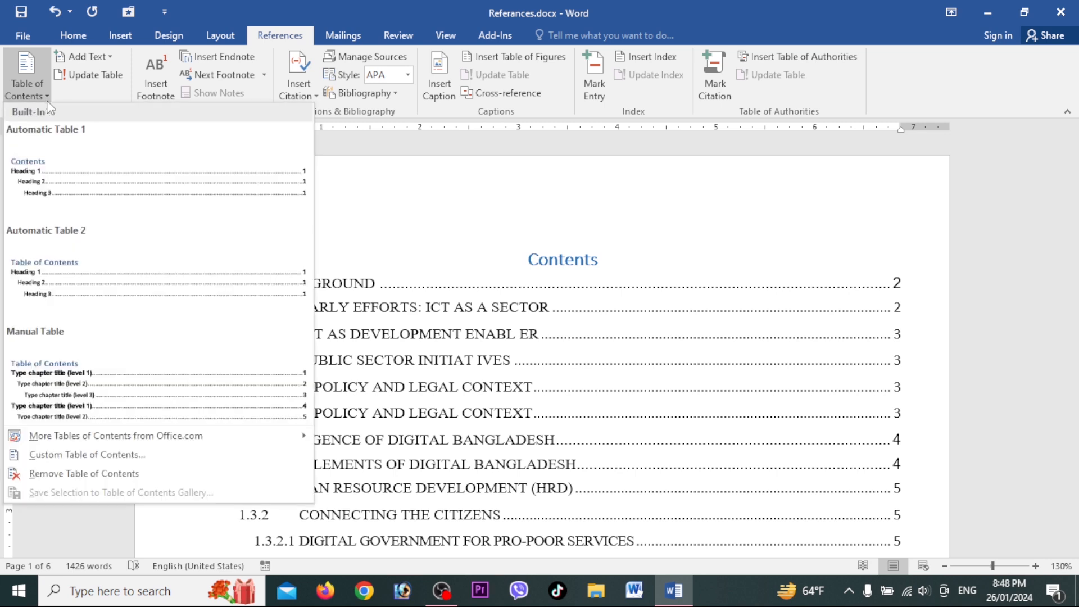
pyautogui.click(70, 458)
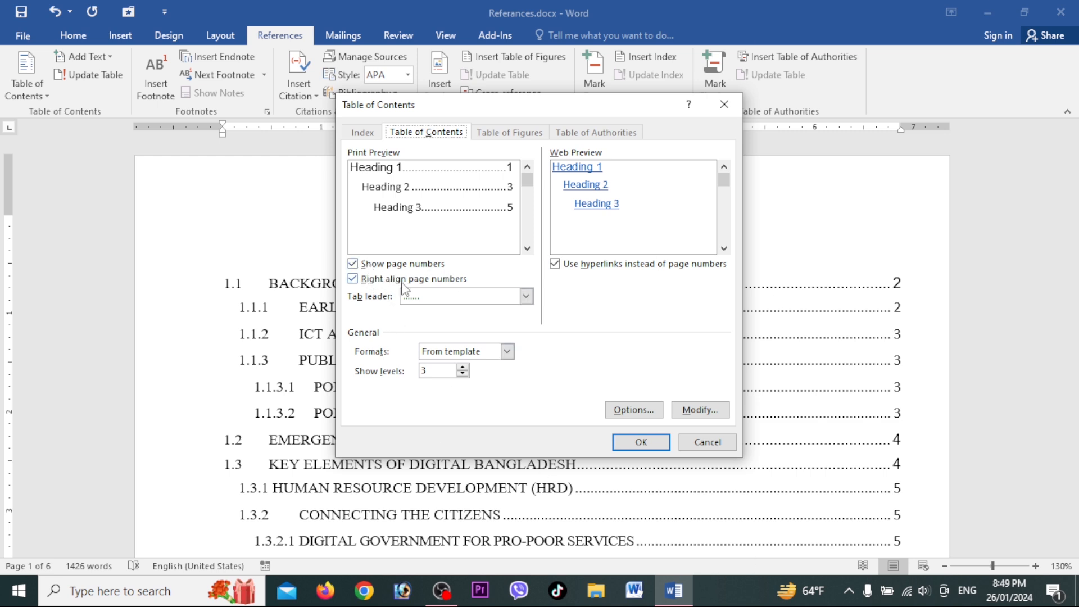
pyautogui.click(353, 264)
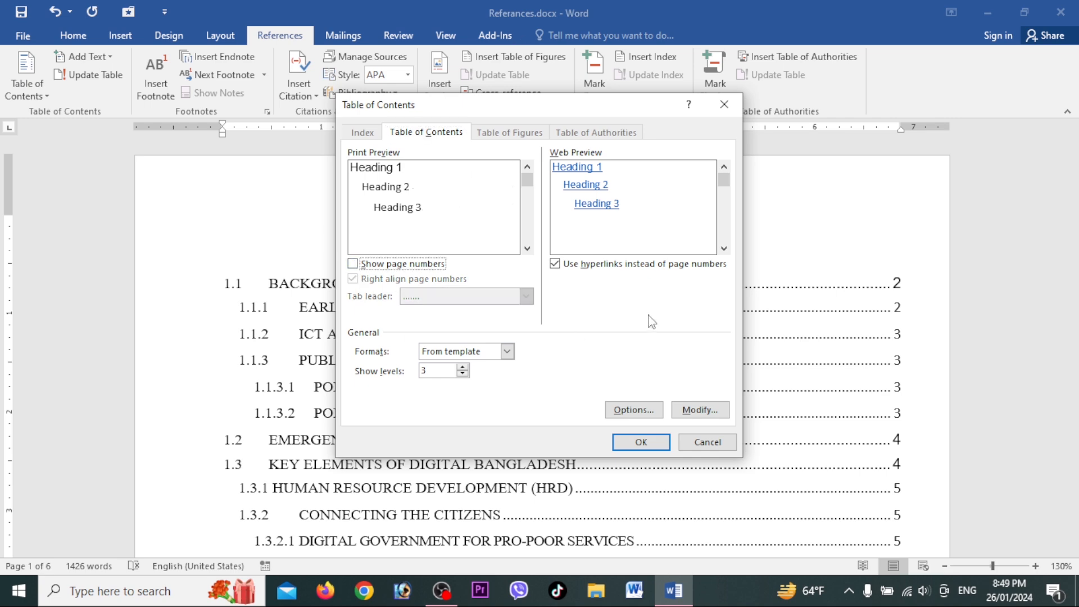
pyautogui.click(641, 443)
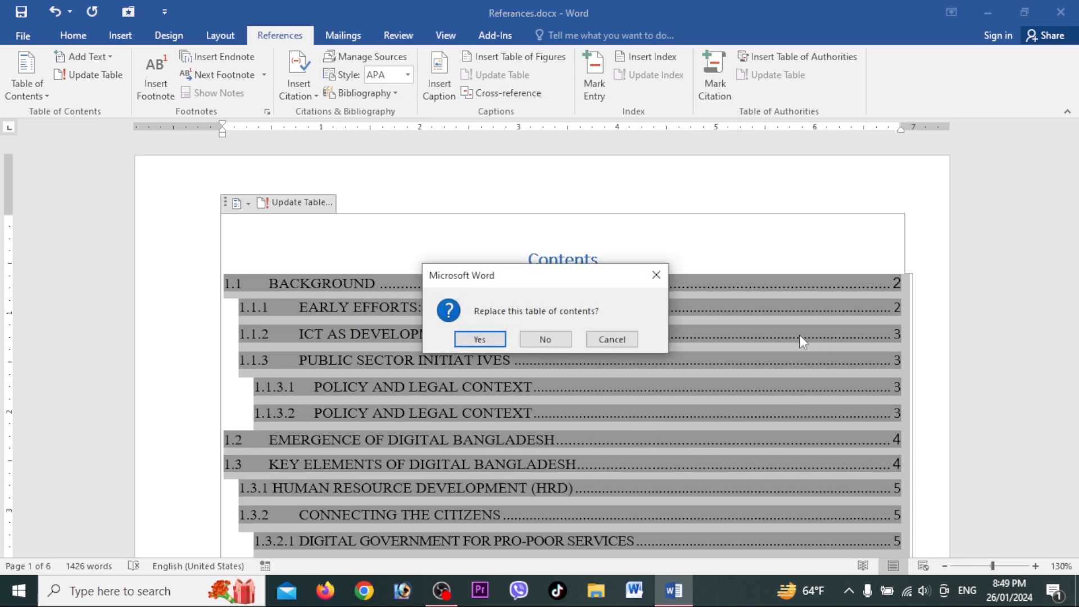
pyautogui.click(484, 337)
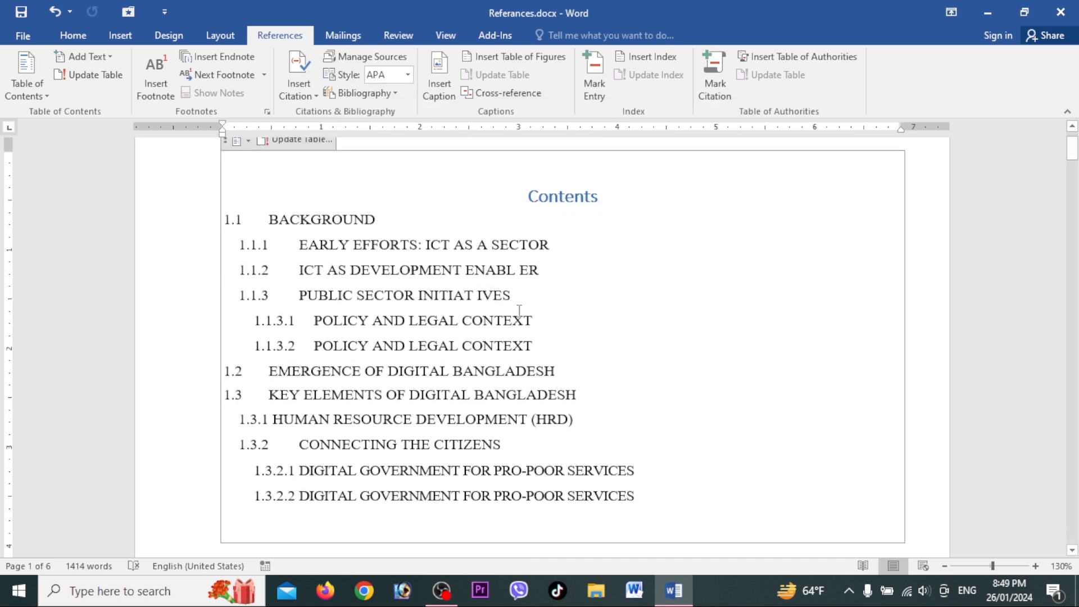
# Replace the table of contents with a custom one that shows right-aligned page numbers with a dotted tab leader.
pyautogui.scroll(2, 718, 332)
pyautogui.scroll(-6, 731, 332)
pyautogui.scroll(5, 745, 333)
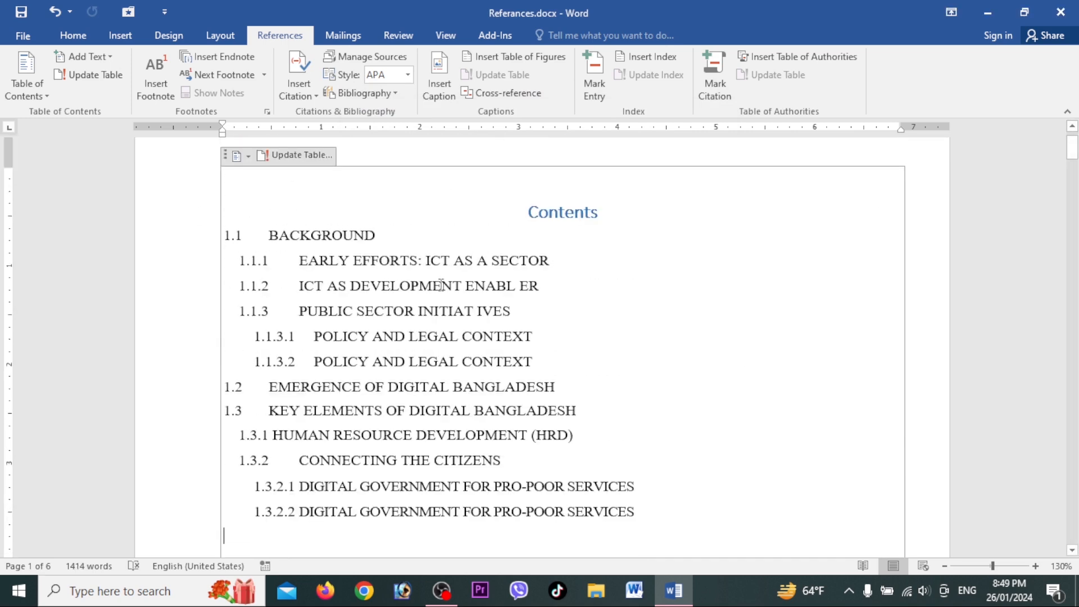
pyautogui.click(27, 79)
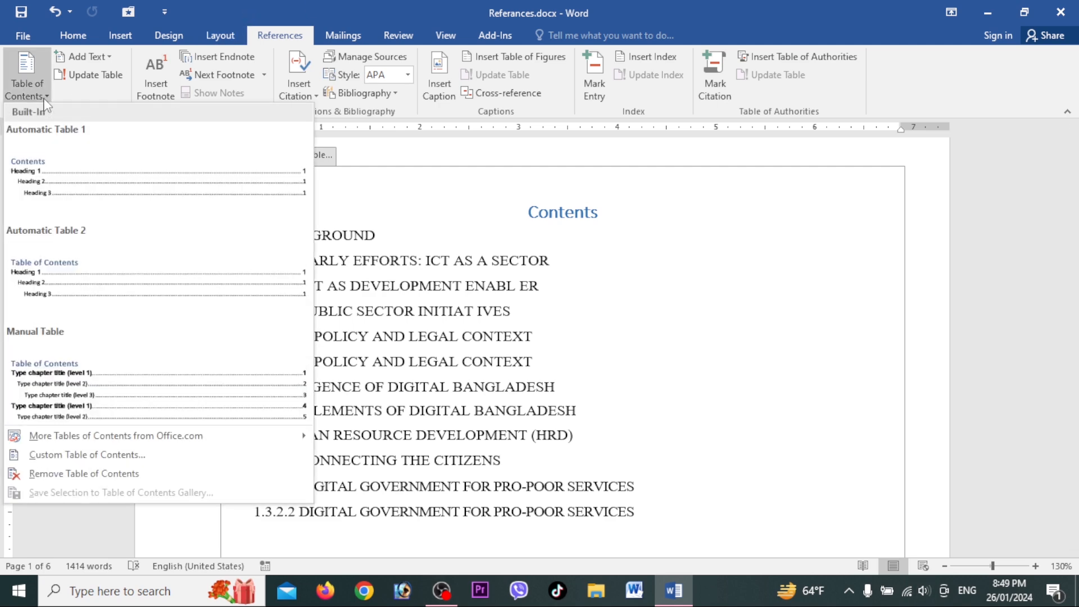
pyautogui.click(46, 456)
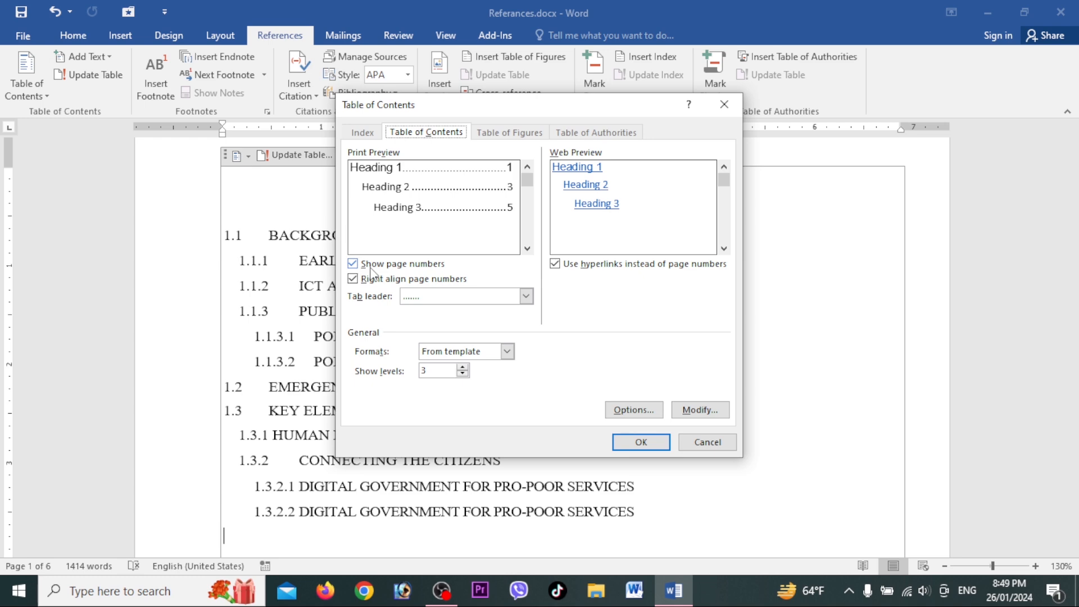
pyautogui.click(641, 442)
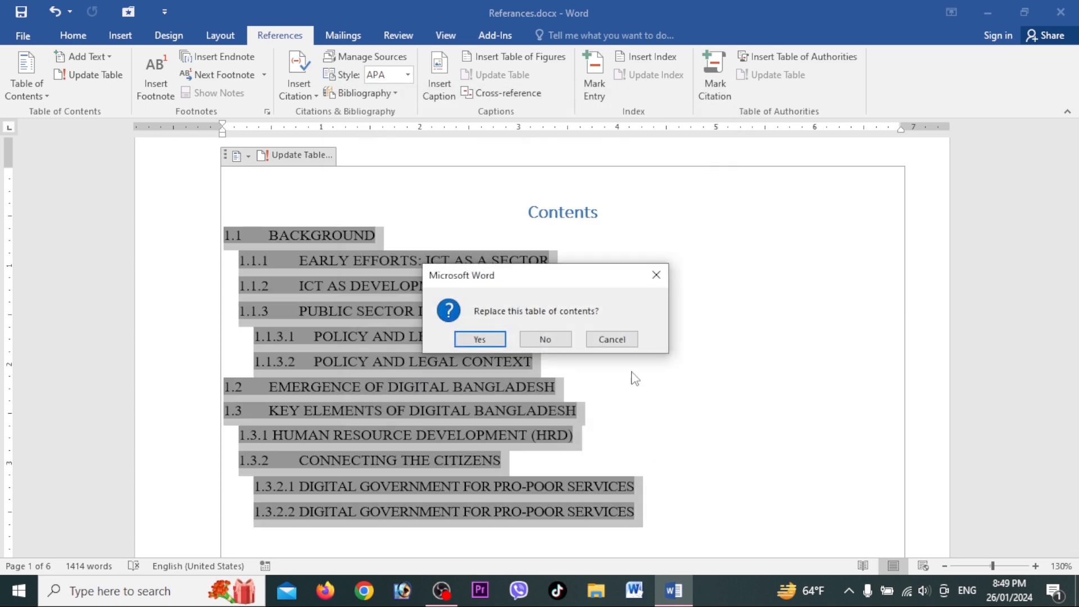
pyautogui.click(490, 341)
pyautogui.scroll(-3, 919, 315)
pyautogui.scroll(4, 917, 314)
# Try a custom table of contents without right-aligned page numbers, and undo that replacement.
pyautogui.click(31, 93)
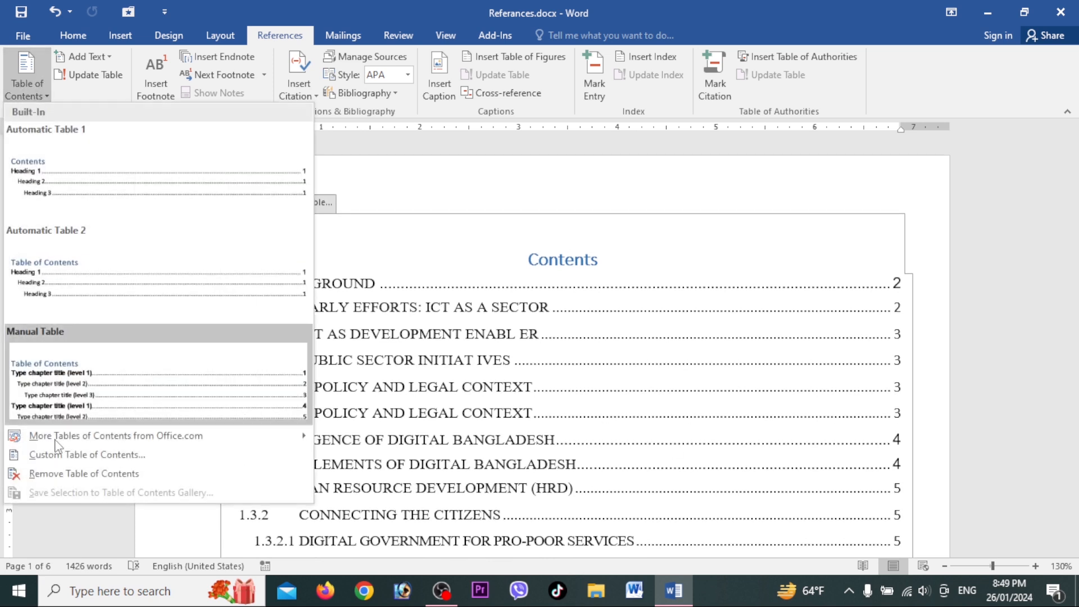
pyautogui.click(61, 452)
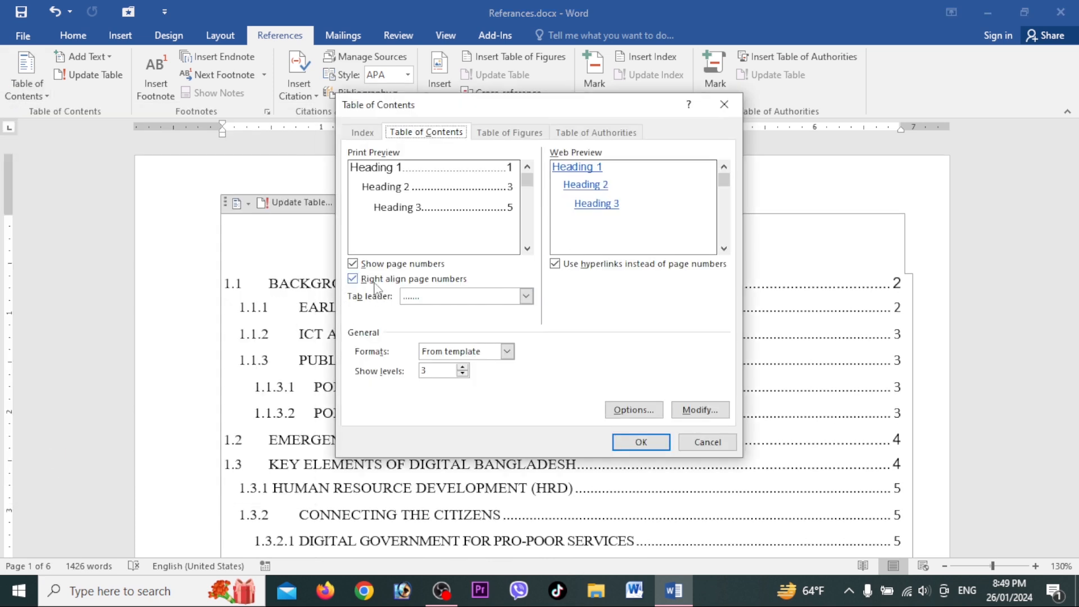
pyautogui.click(448, 281)
pyautogui.click(637, 445)
pyautogui.press('Return')
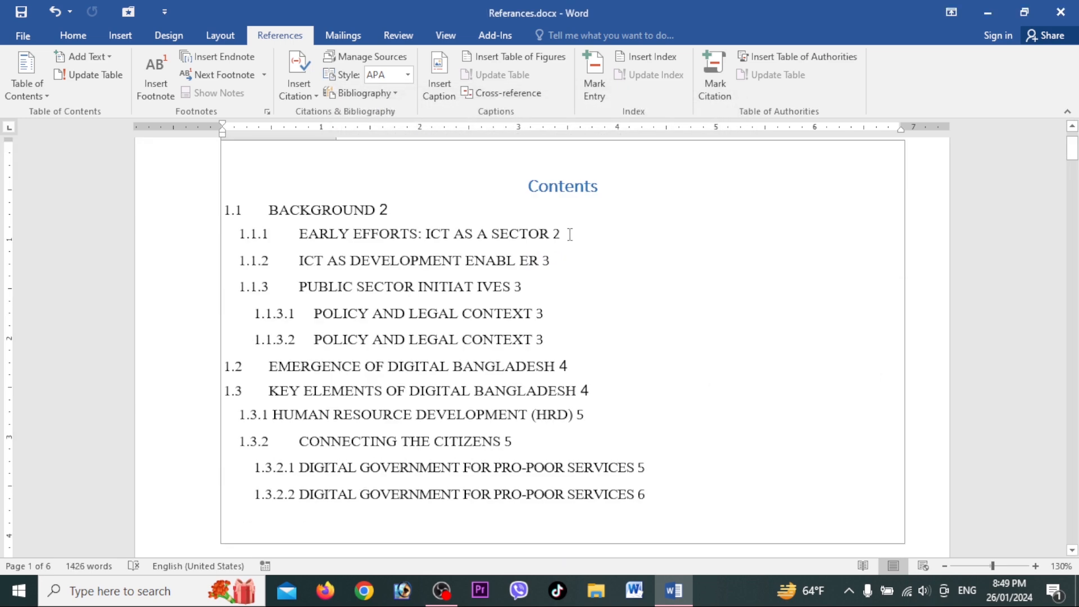
pyautogui.click(628, 321)
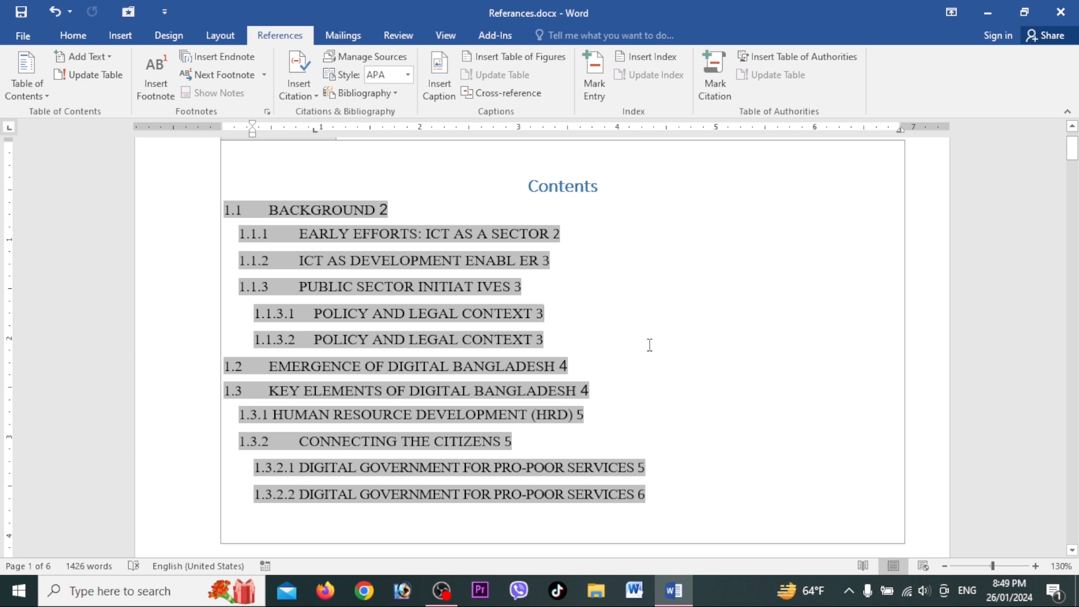
pyautogui.hotkey('ctrl', 'z')
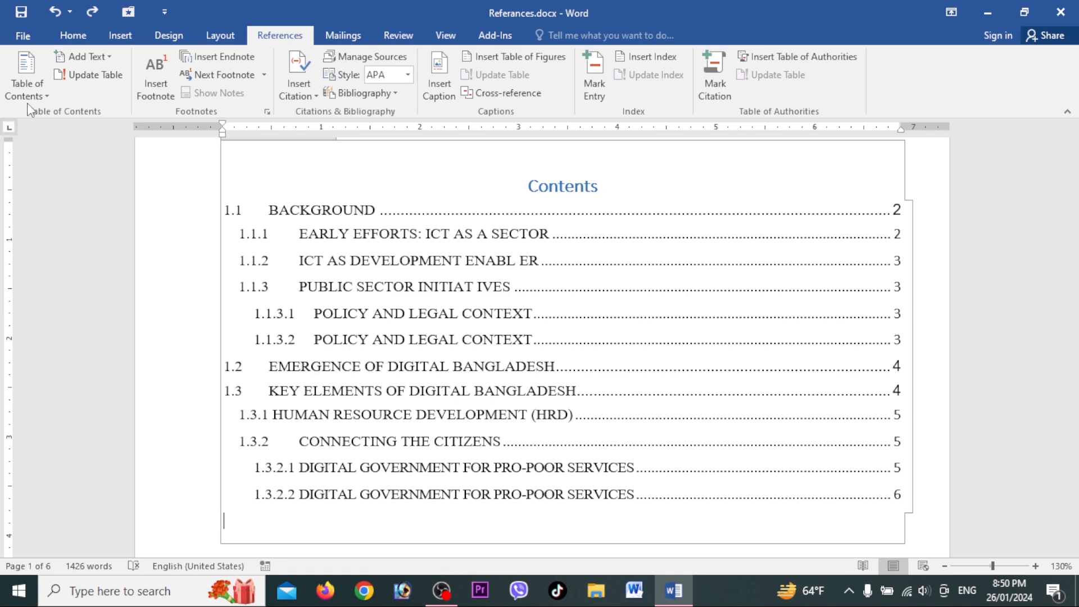
# Replace the table of contents with a custom one that uses the solid underline tab leader.
pyautogui.click(26, 79)
pyautogui.click(68, 455)
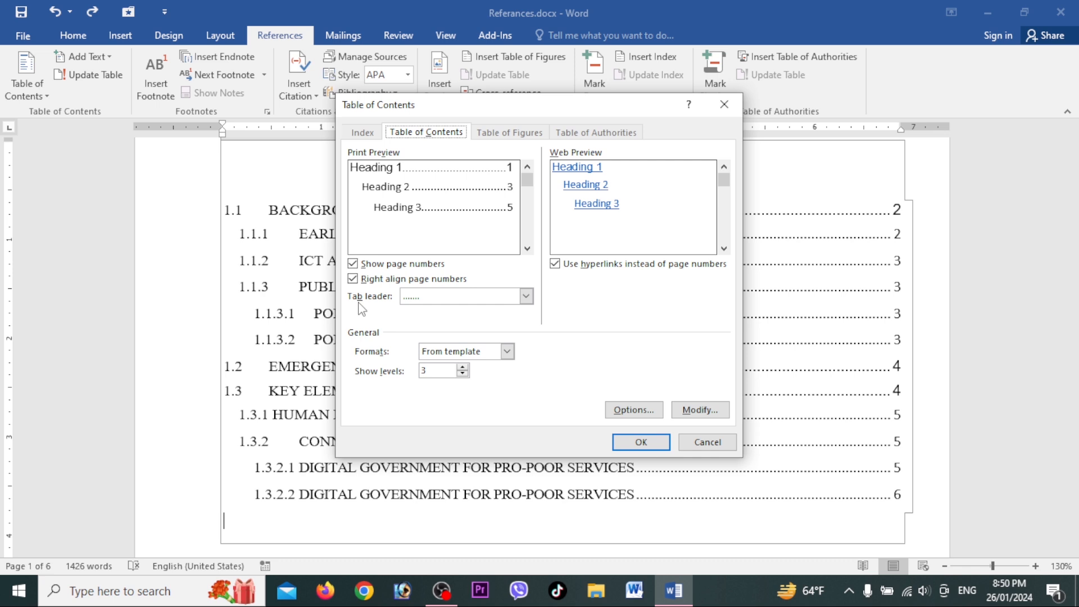
pyautogui.click(526, 298)
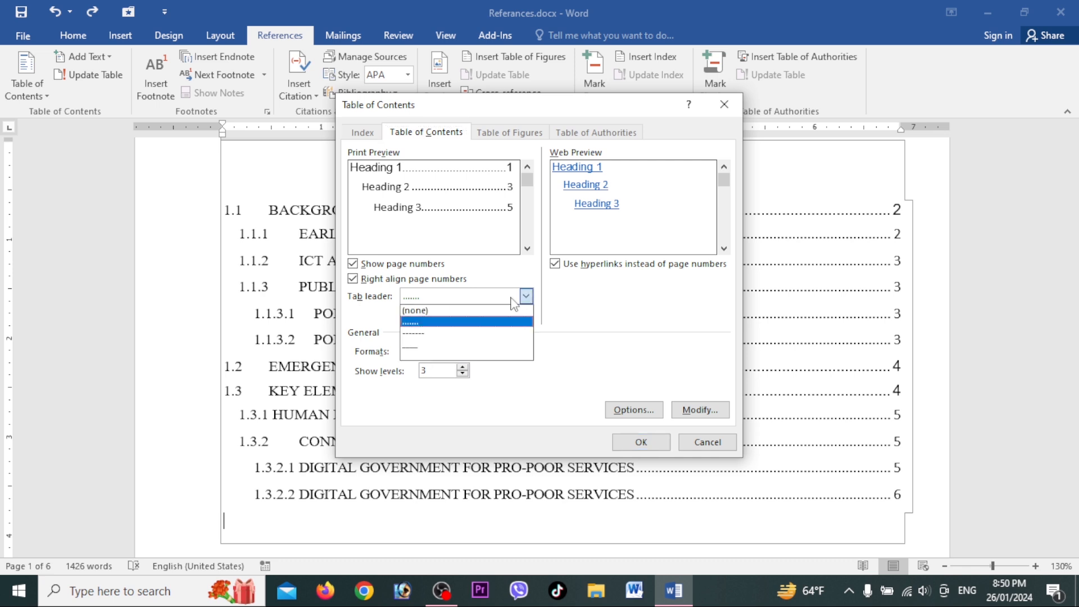
pyautogui.click(432, 345)
pyautogui.click(641, 442)
pyautogui.click(487, 339)
pyautogui.scroll(2, 654, 328)
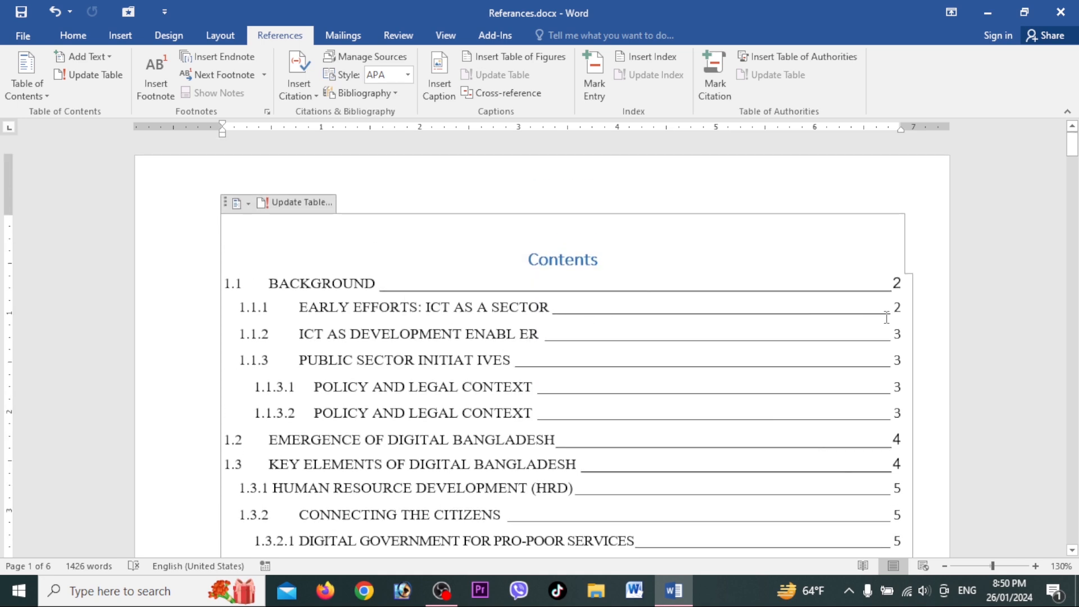
pyautogui.scroll(-2, 686, 313)
pyautogui.scroll(2, 734, 311)
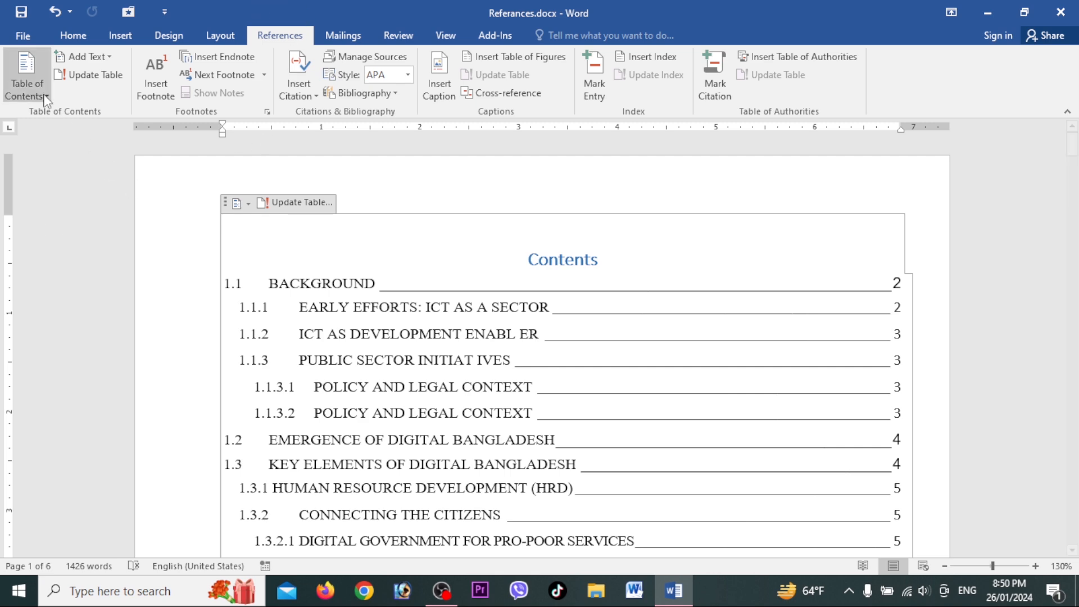
# Preview the Distinctive, Fancy, Formal and Simple formats for a custom table of contents and return the format to From template.
pyautogui.click(26, 88)
pyautogui.click(72, 455)
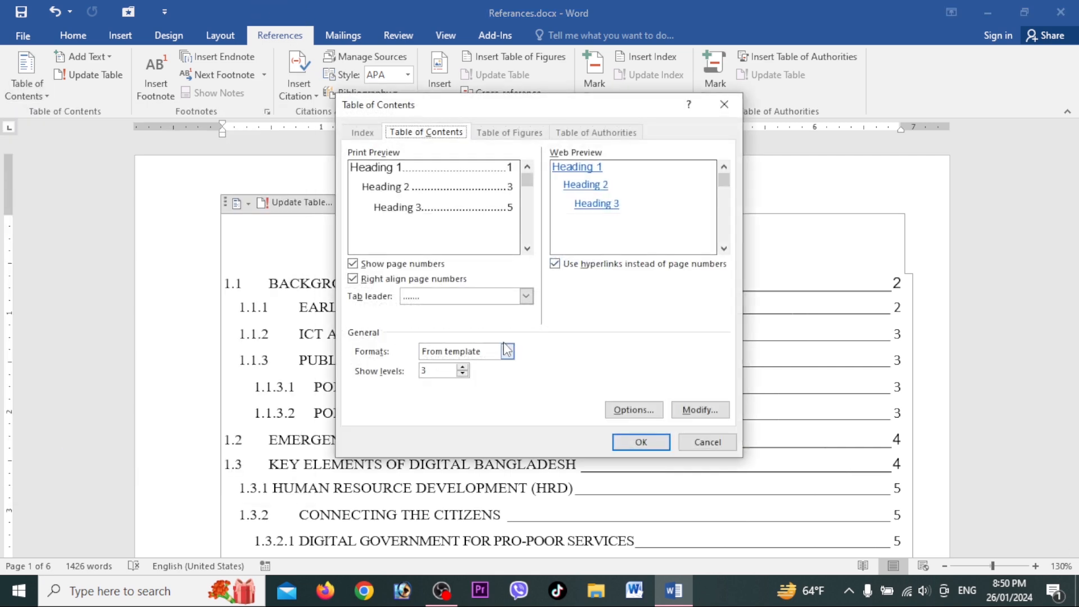
pyautogui.click(507, 352)
pyautogui.click(460, 385)
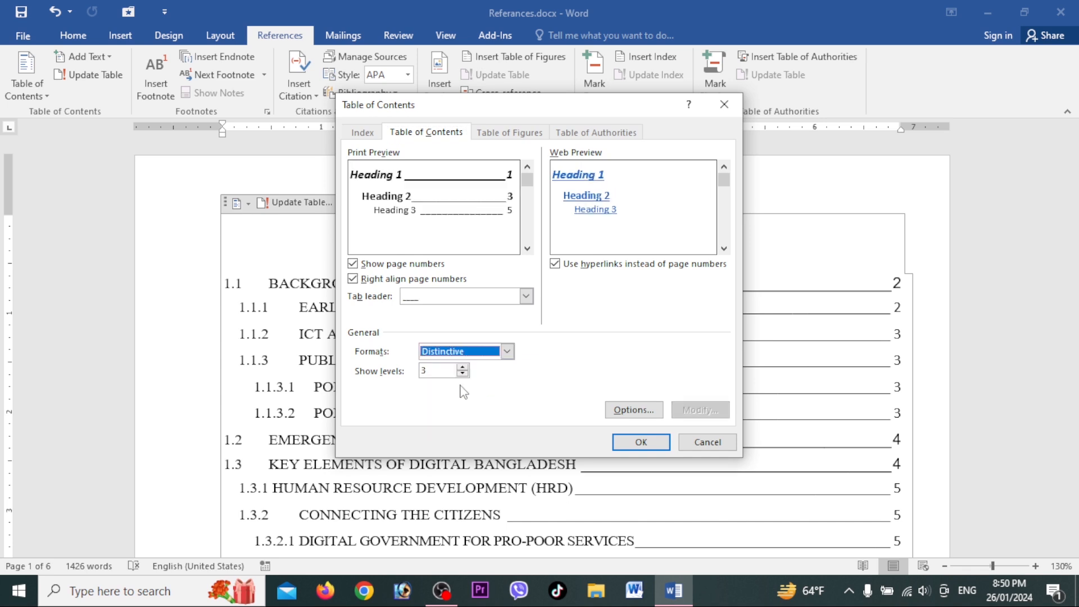
pyautogui.click(507, 351)
pyautogui.click(433, 397)
pyautogui.click(507, 352)
pyautogui.click(456, 417)
pyautogui.click(507, 352)
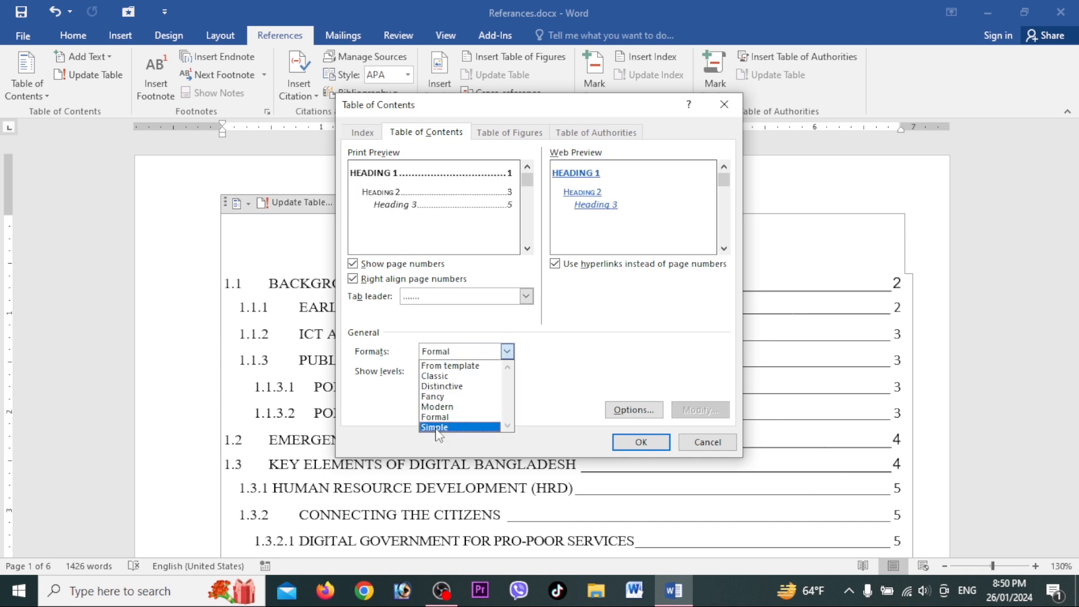
pyautogui.click(439, 428)
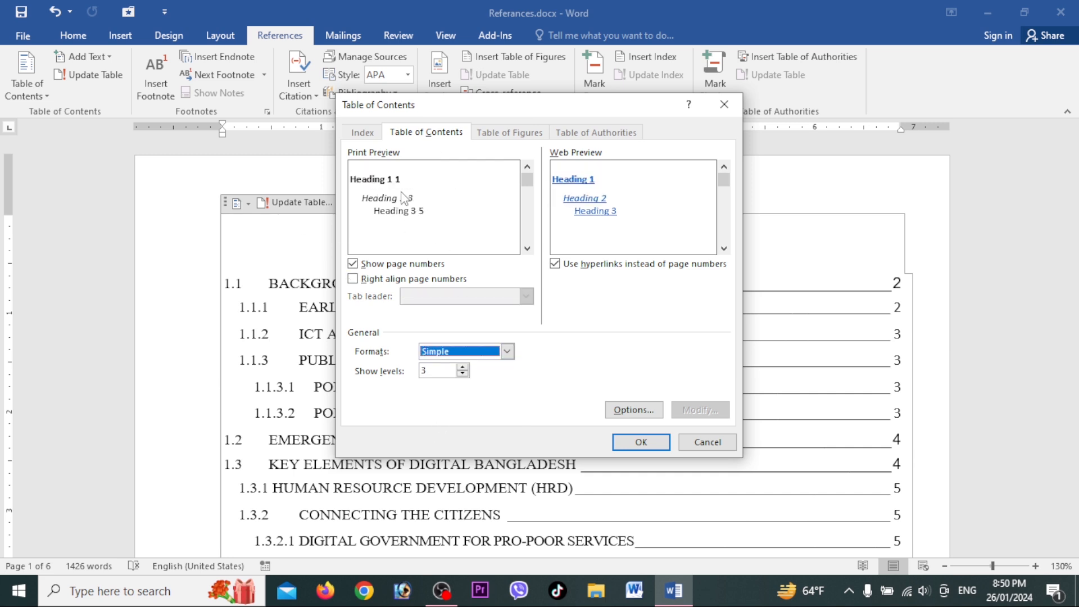
pyautogui.click(507, 352)
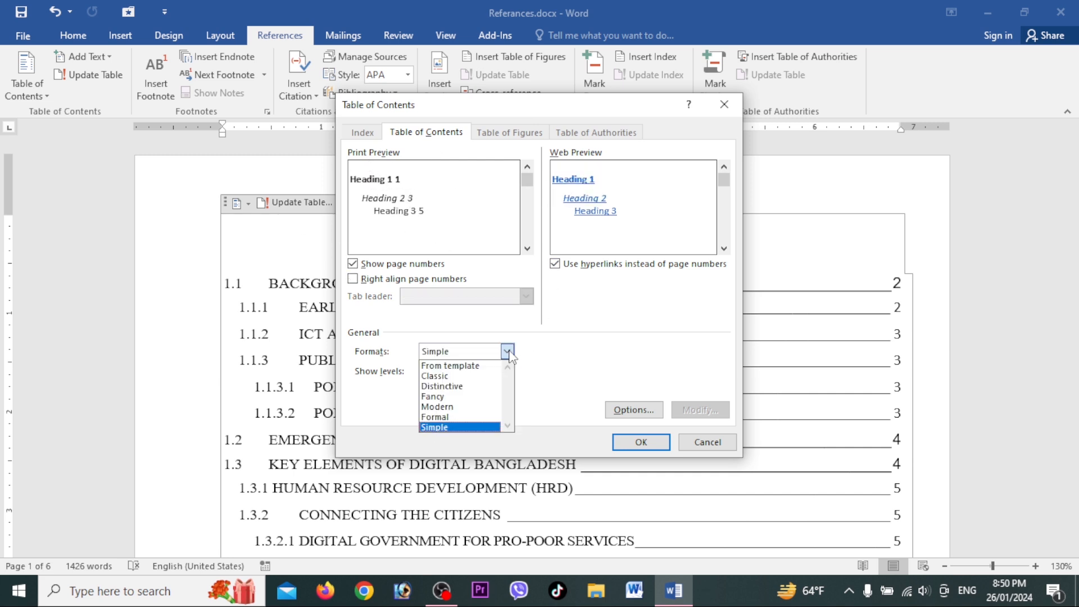
pyautogui.click(466, 362)
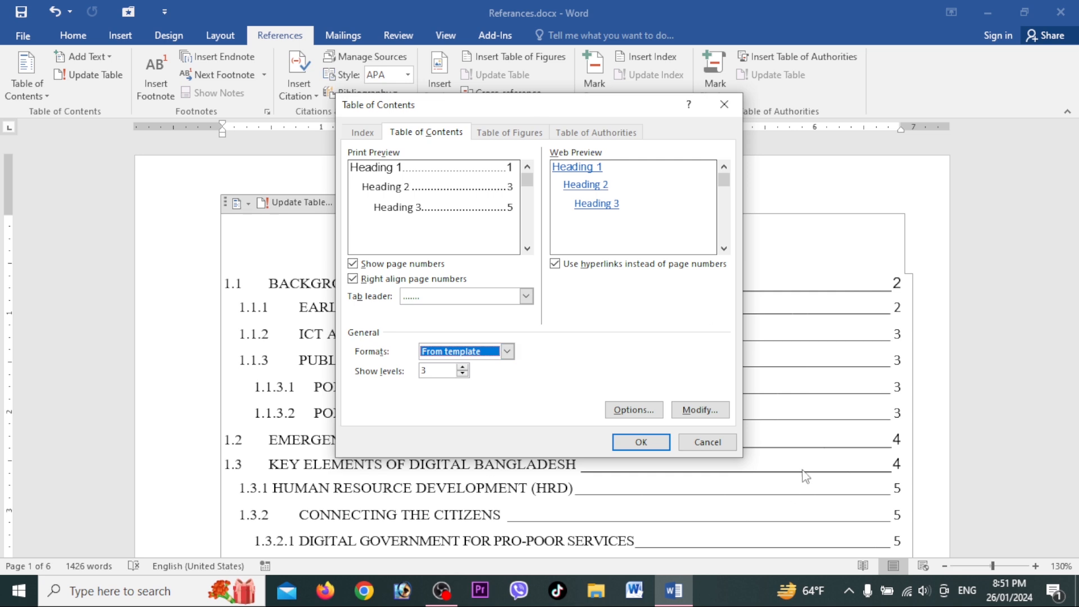
# Assign TOC levels 4 to 7 to the Heading 4 to Heading 7 styles and replace the existing table of contents.
pyautogui.click(636, 415)
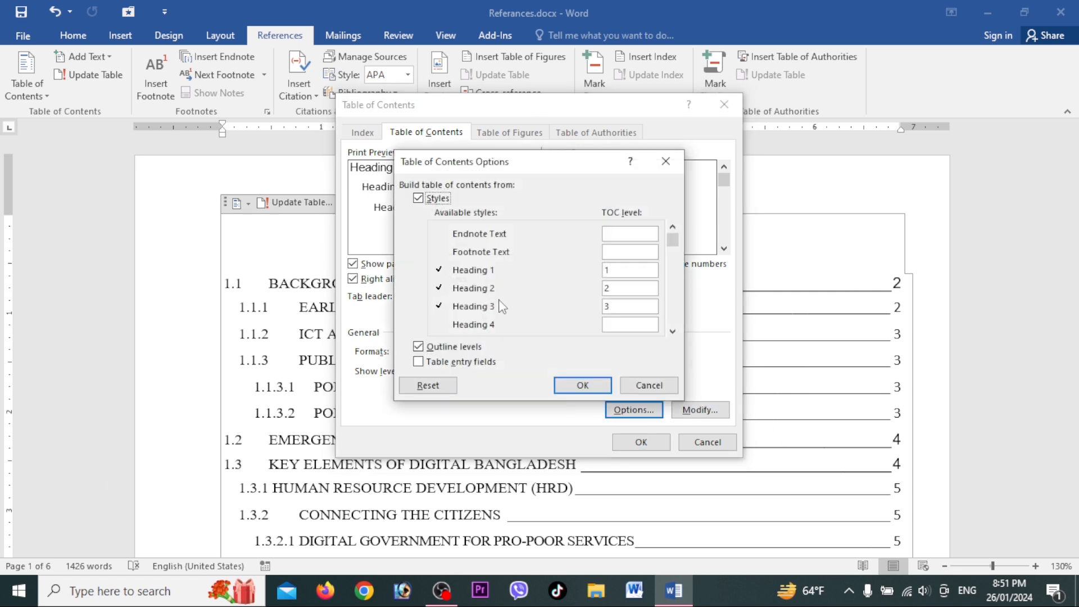
pyautogui.click(612, 326)
pyautogui.write('4')
pyautogui.scroll(-1, 639, 305)
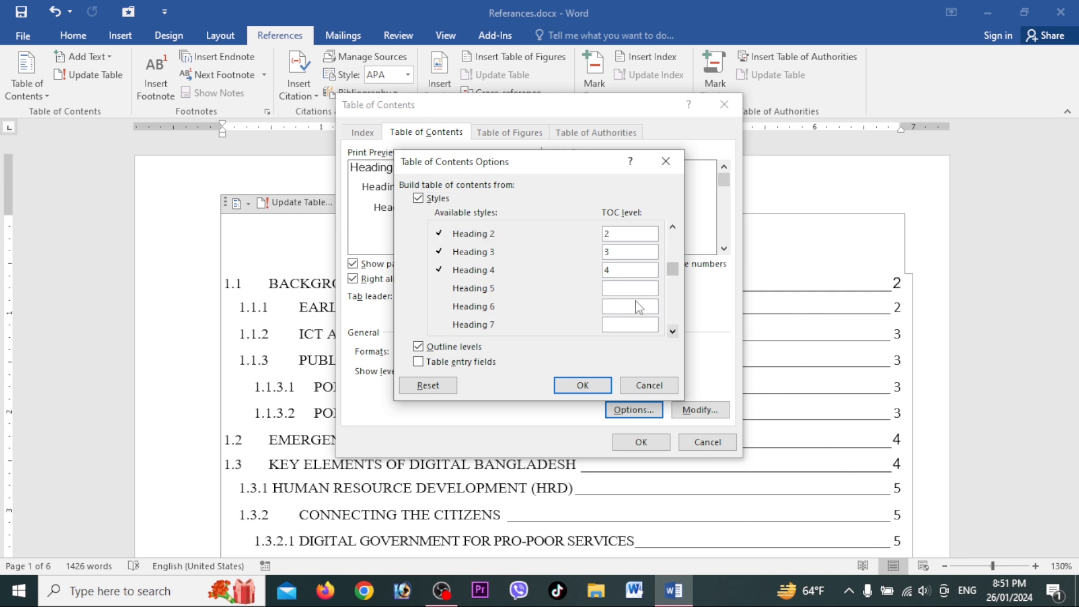
pyautogui.click(633, 289)
pyautogui.write('5')
pyautogui.click(583, 385)
pyautogui.click(641, 442)
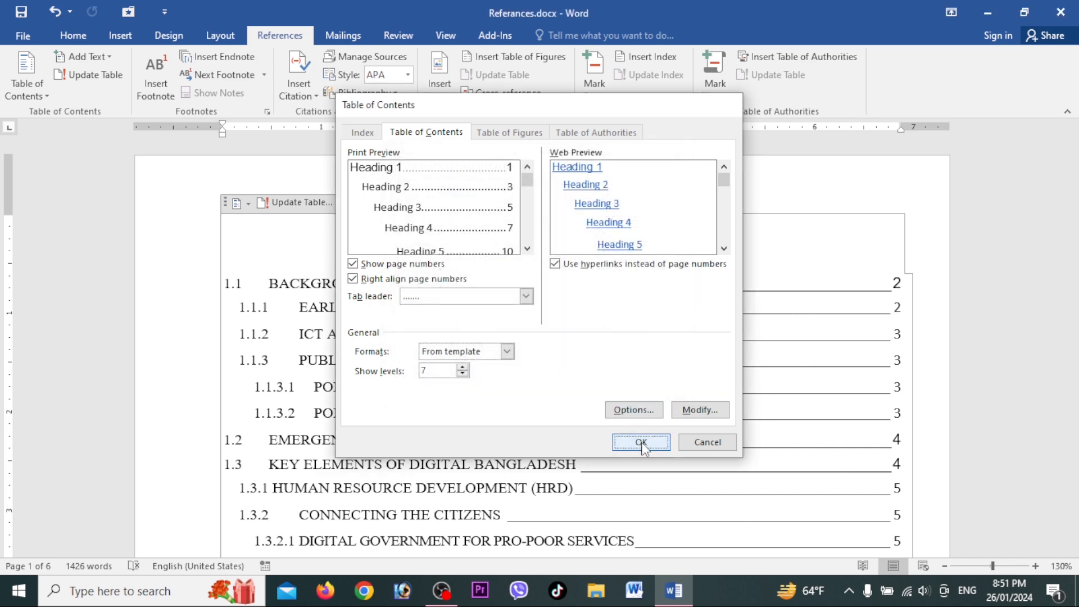
pyautogui.press('Return')
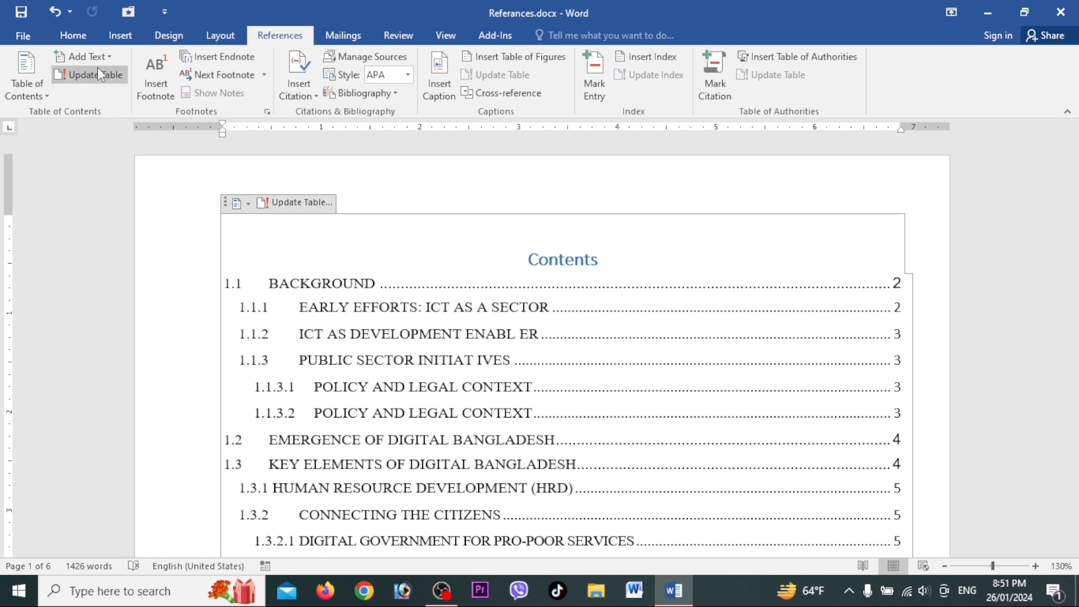
# Examine the heading levels offered for adding text and the TOC levels assigned to styles in the table of contents options.
pyautogui.click(112, 61)
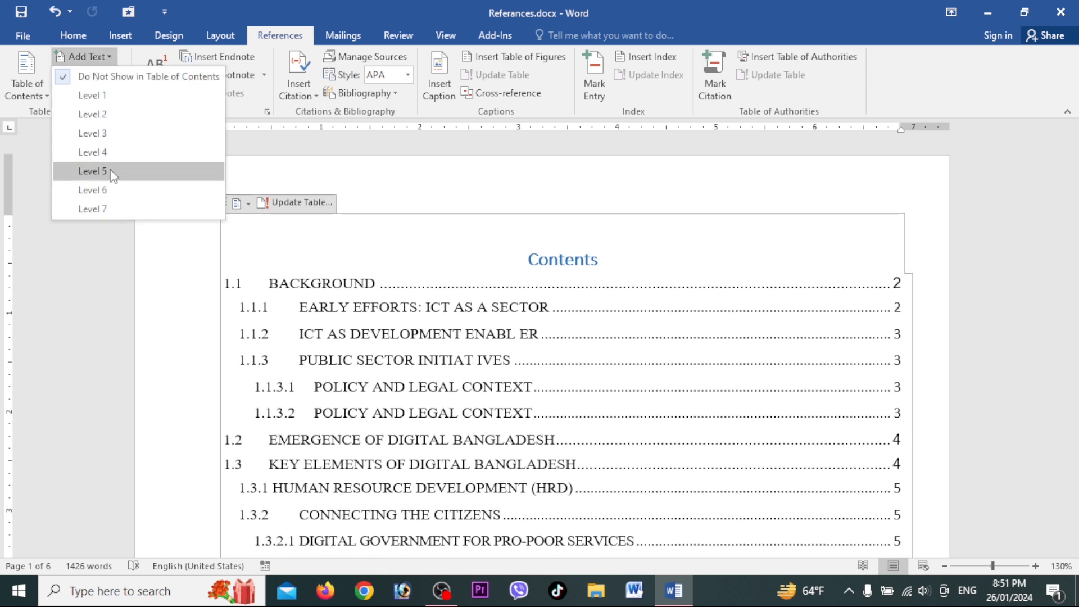
pyautogui.click(25, 93)
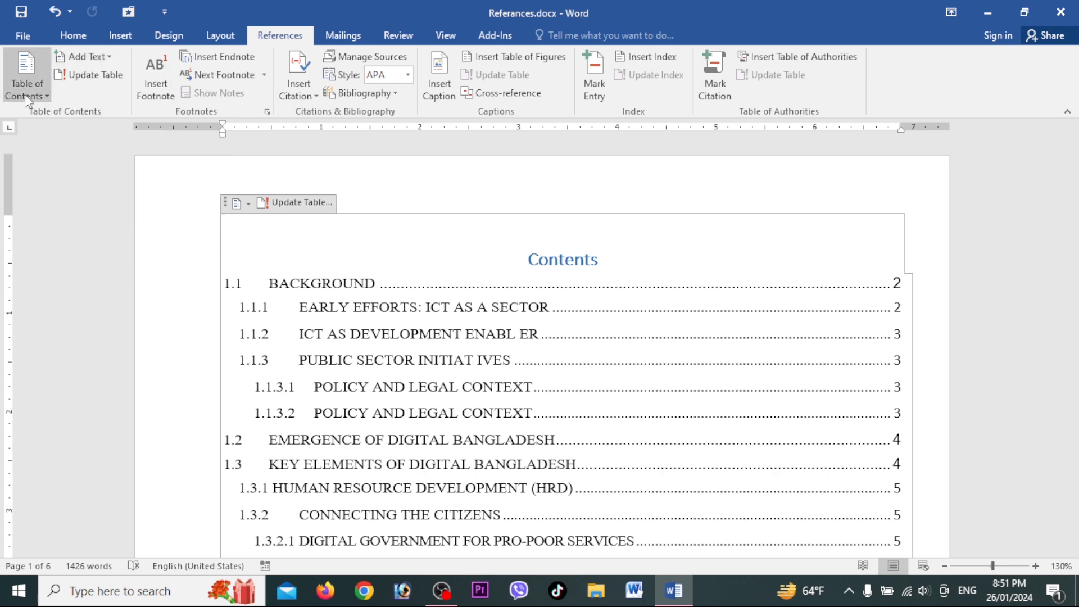
pyautogui.click(69, 455)
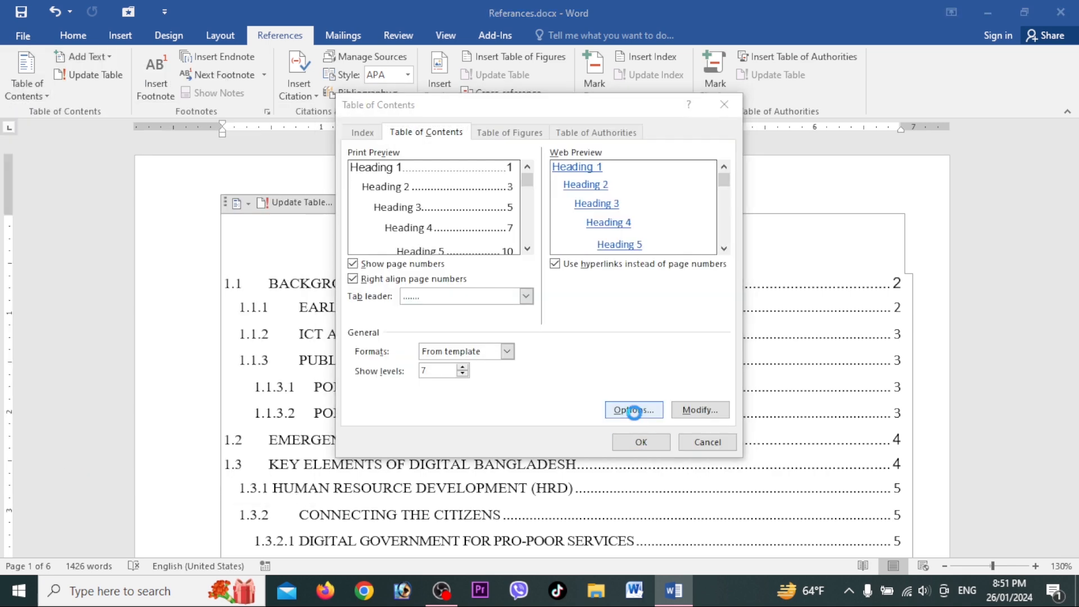
pyautogui.click(634, 410)
pyautogui.moveTo(674, 251); pyautogui.dragTo(674, 337)
pyautogui.click(673, 332)
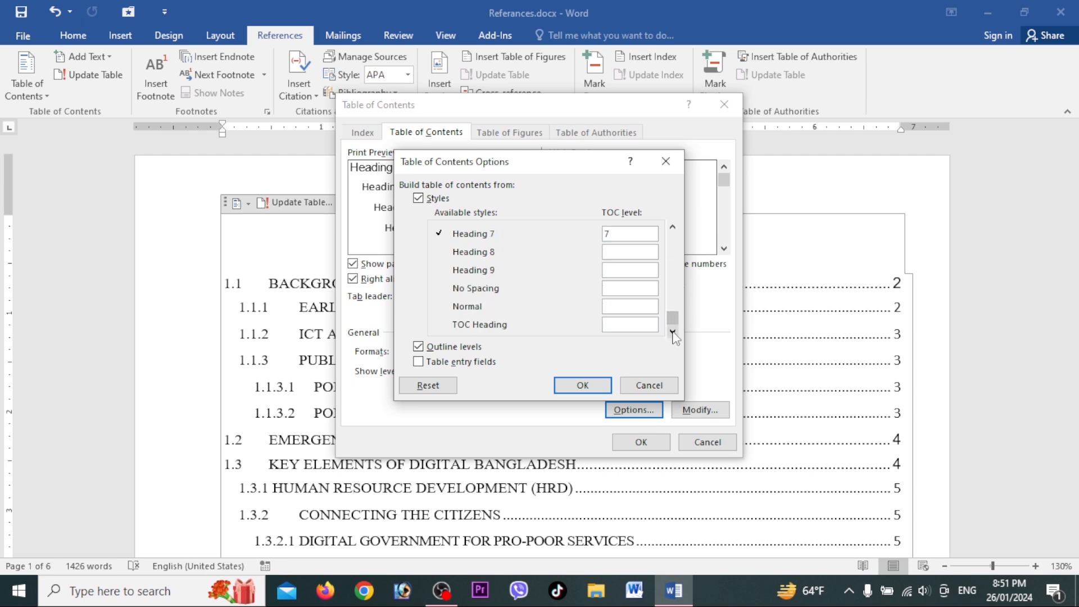
pyautogui.click(579, 384)
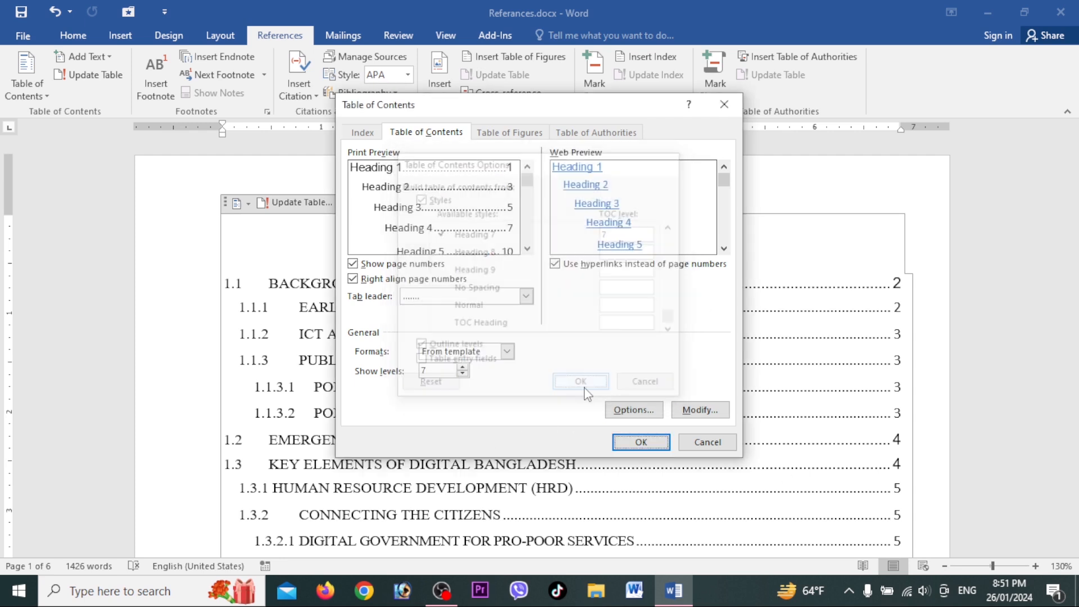
# Open the TOC 1 entry style for modification and examine its style type, based-on style and following paragraph style options.
pyautogui.click(701, 411)
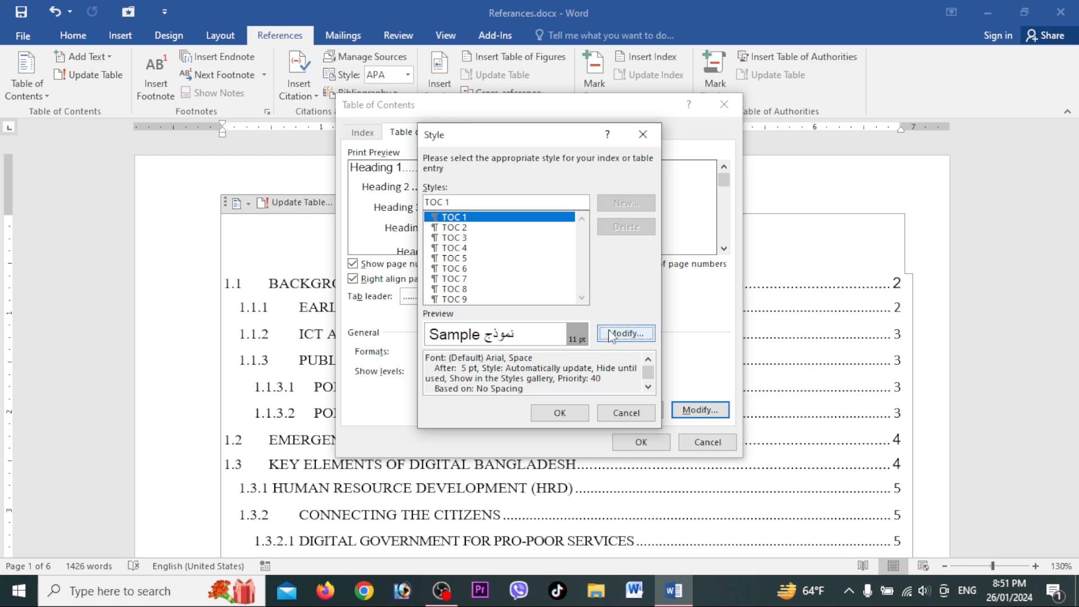
pyautogui.click(627, 337)
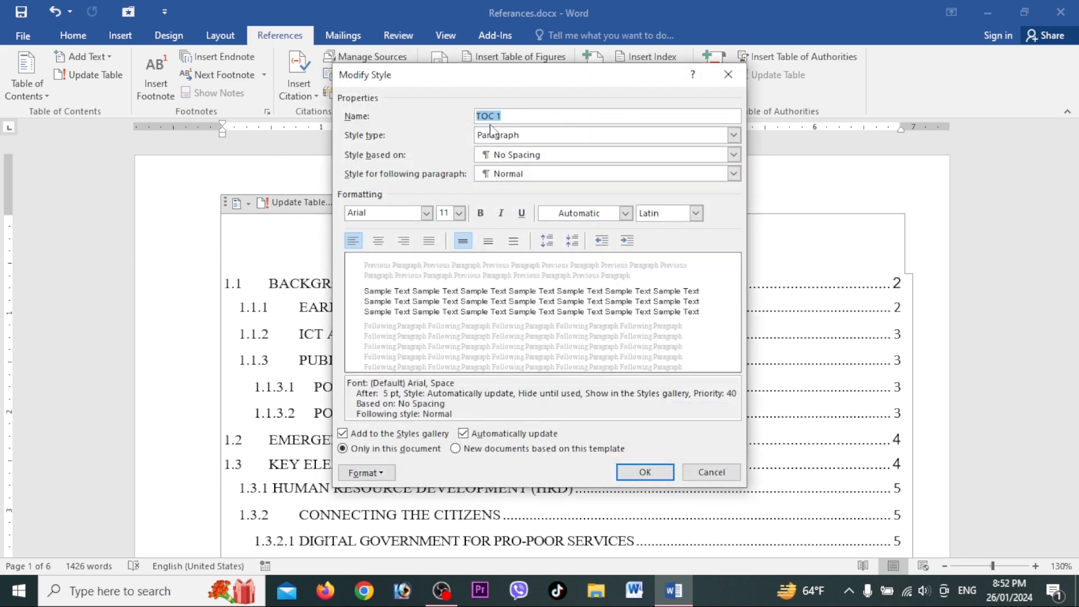
pyautogui.click(626, 136)
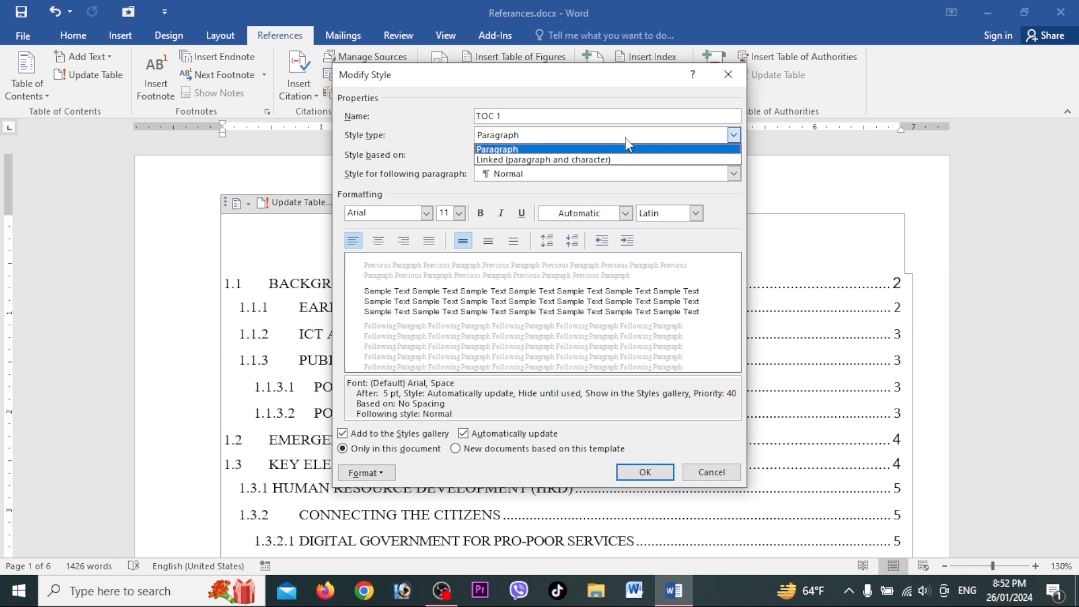
pyautogui.click(626, 139)
pyautogui.click(594, 158)
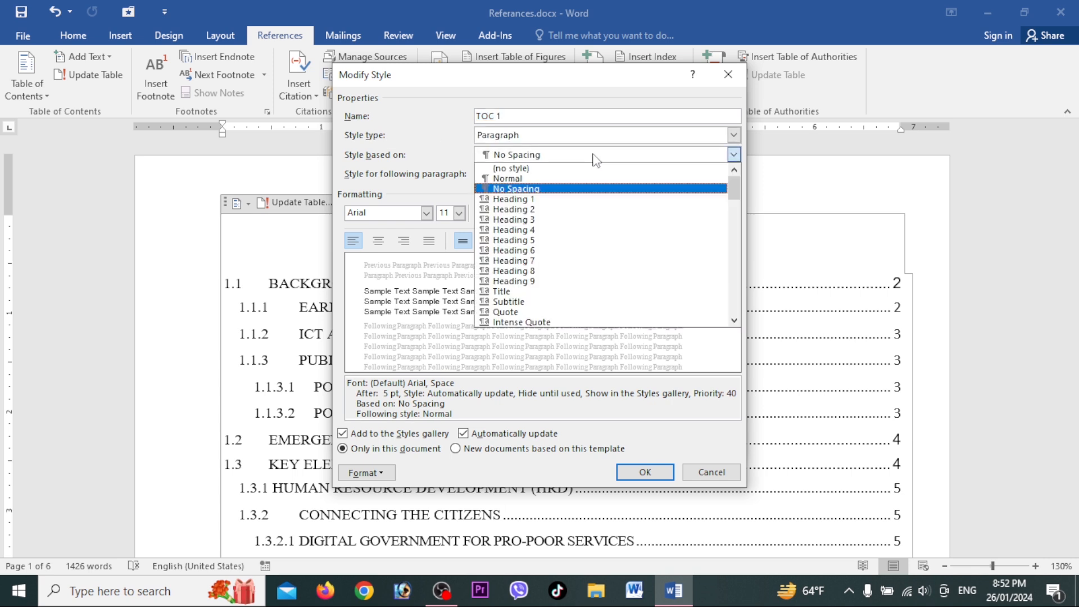
pyautogui.click(440, 157)
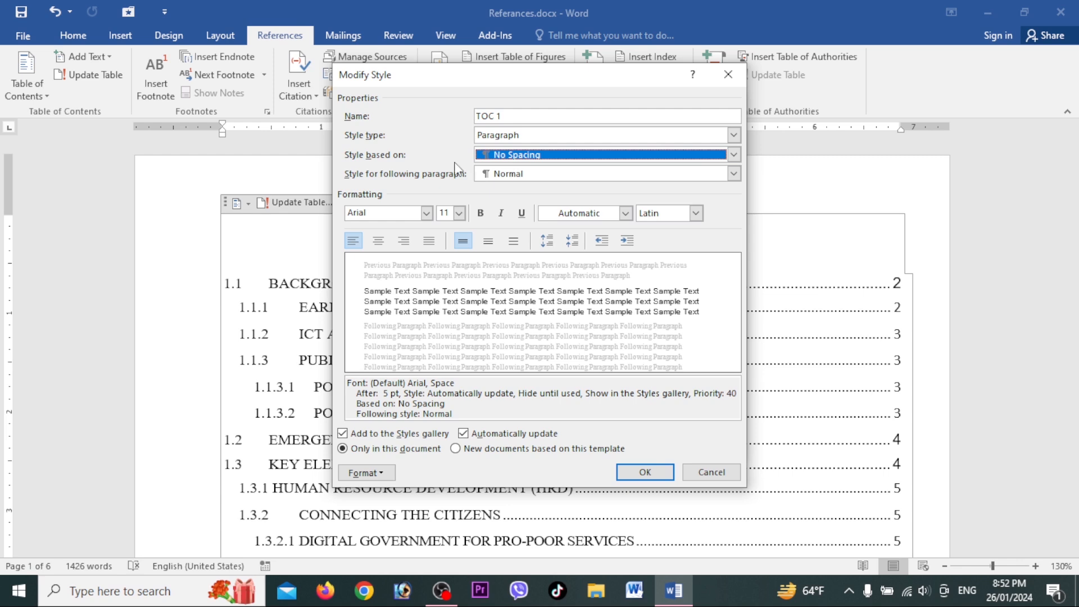
pyautogui.click(548, 179)
pyautogui.click(535, 182)
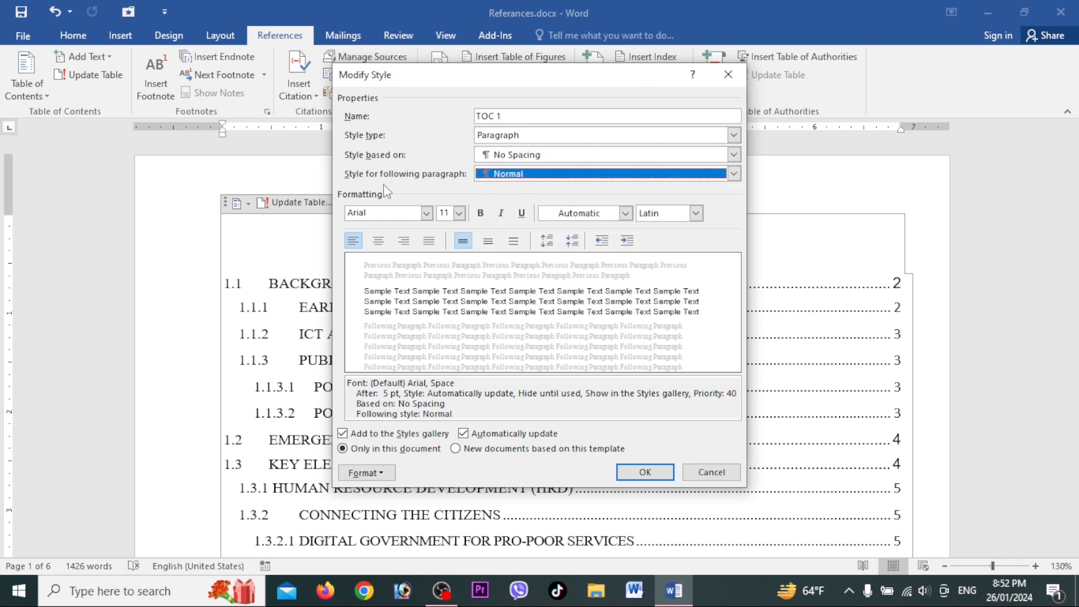
# Try the Akaash font for the TOC 1 style, and set its font to Arial Black.
pyautogui.click(428, 215)
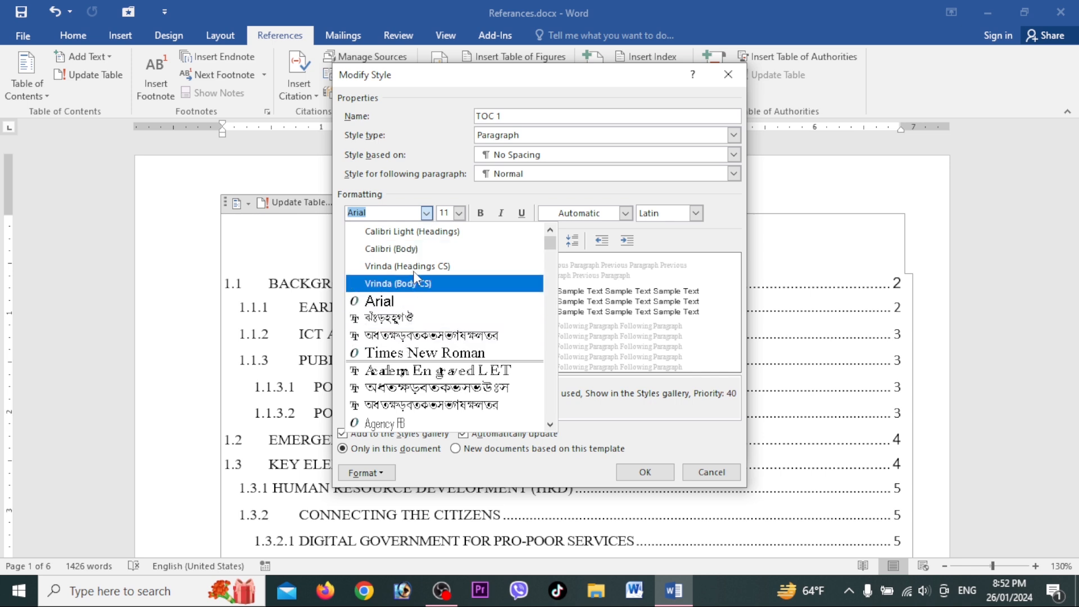
pyautogui.scroll(-1, 421, 298)
pyautogui.scroll(-1, 423, 303)
pyautogui.click(407, 371)
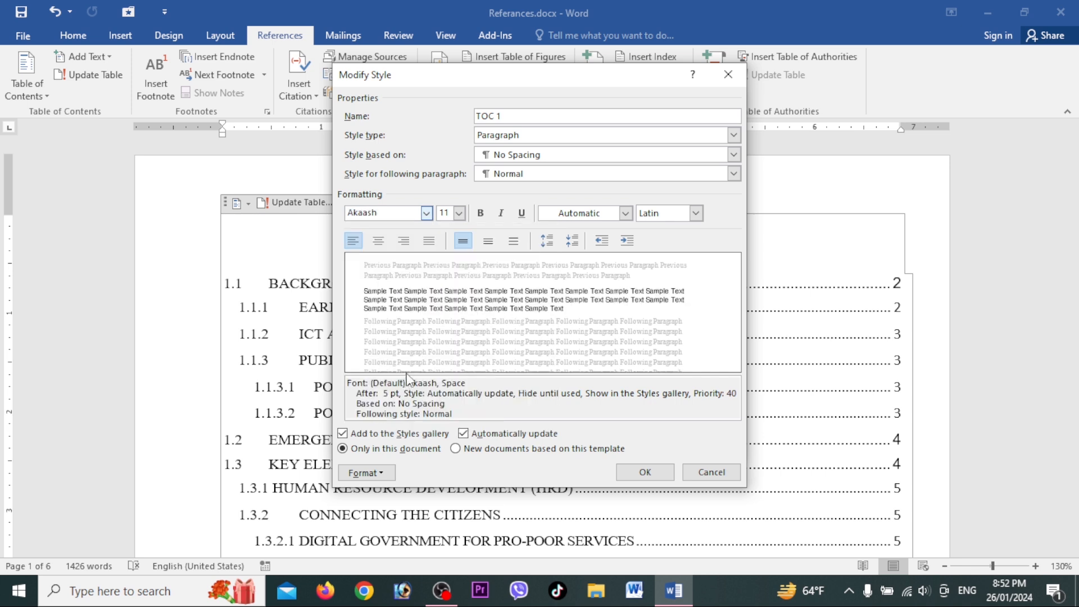
pyautogui.click(427, 213)
pyautogui.scroll(-3, 427, 338)
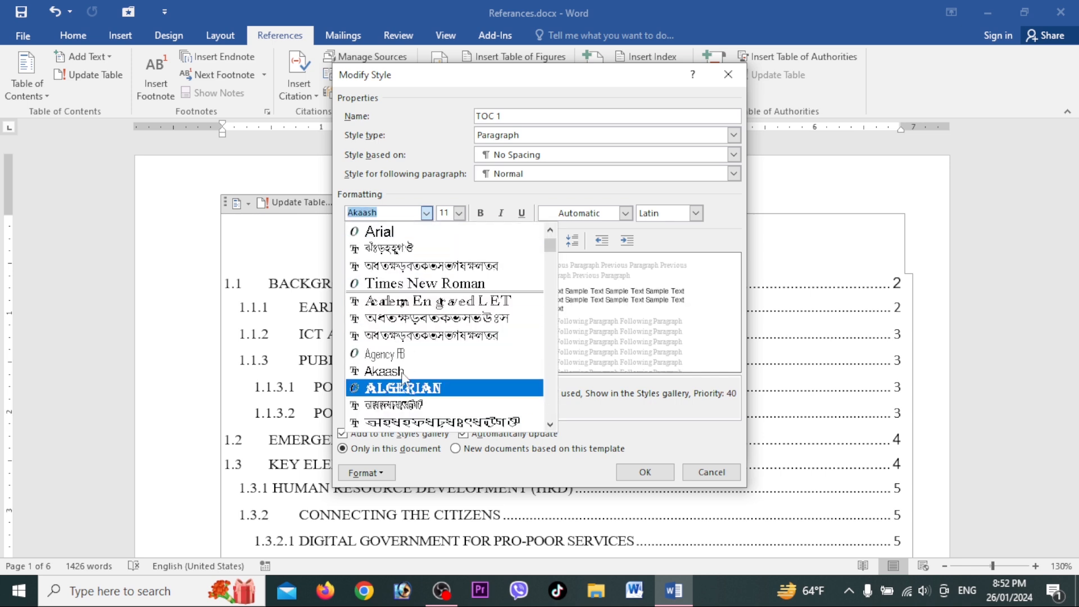
pyautogui.scroll(-2, 407, 360)
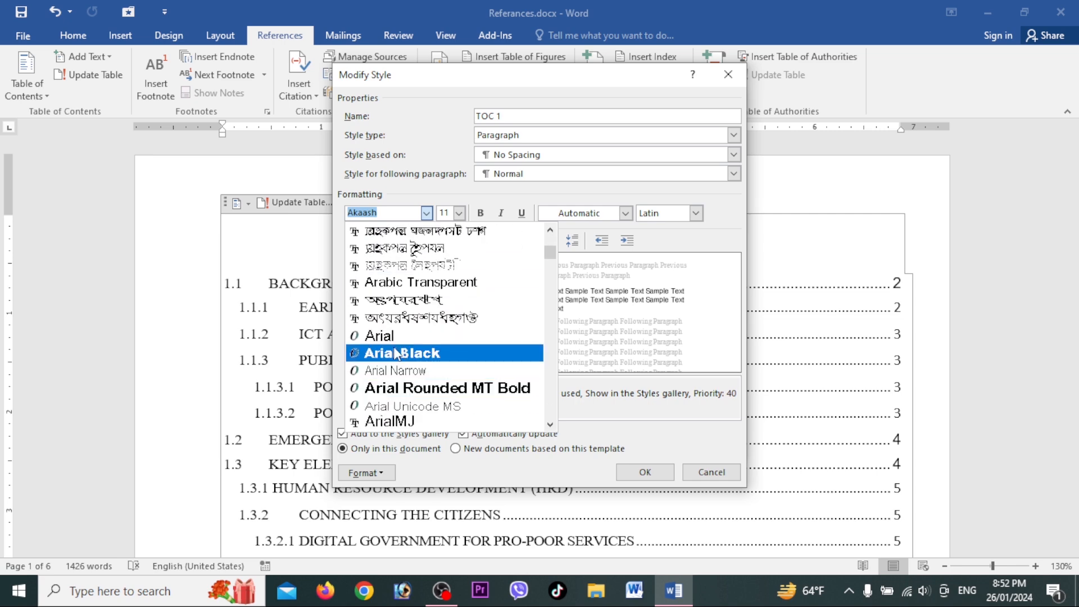
pyautogui.click(394, 347)
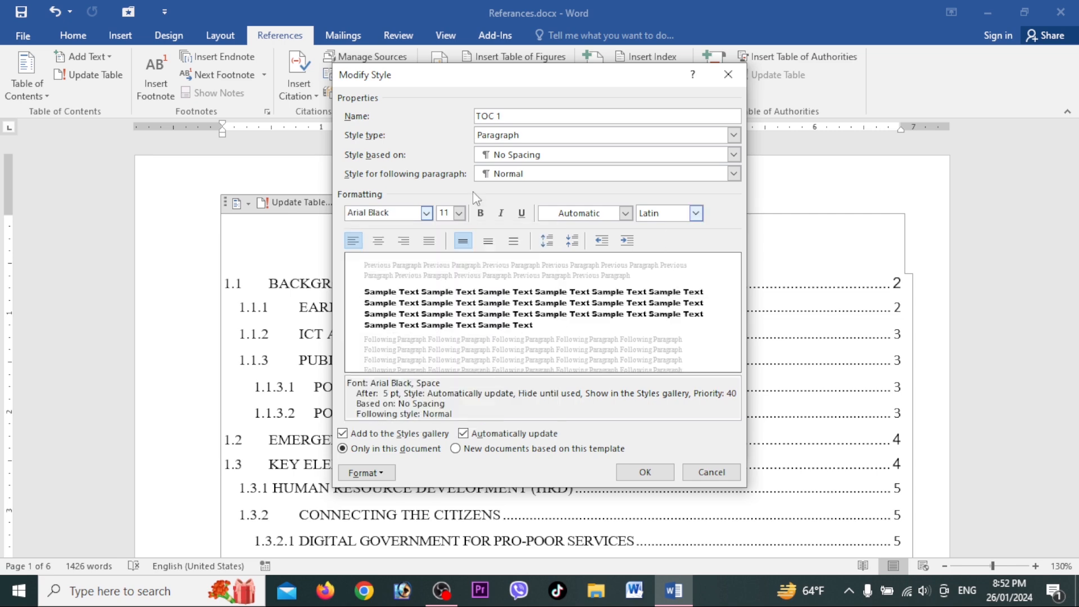
# Look at the font sizes offered for the TOC 1 style and try bold, italic and underline on and off.
pyautogui.click(458, 214)
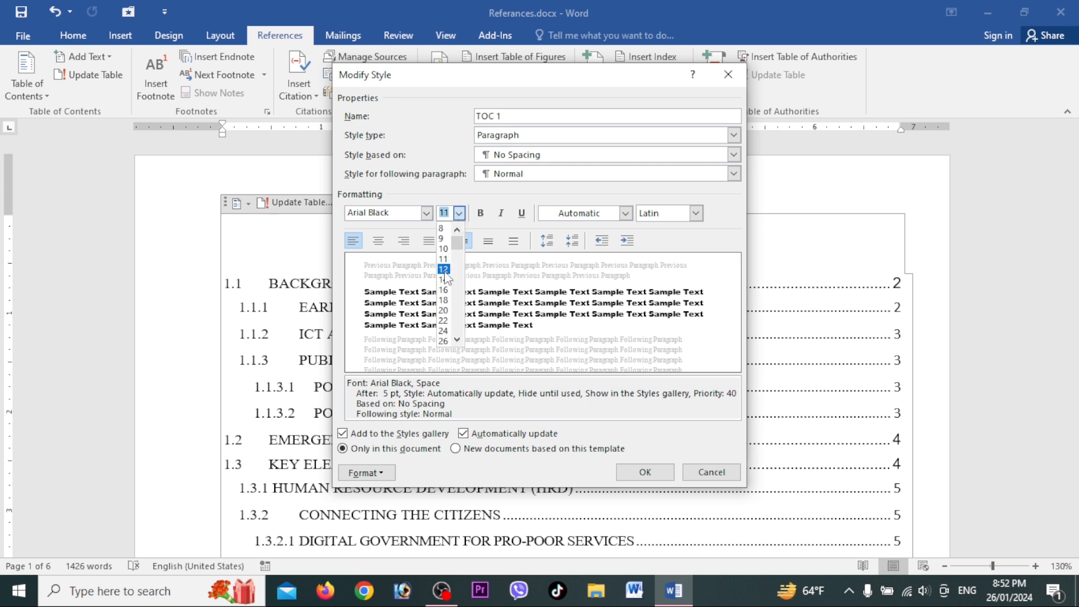
pyautogui.click(481, 214)
pyautogui.click(481, 213)
pyautogui.click(501, 215)
pyautogui.click(515, 216)
pyautogui.click(516, 217)
pyautogui.click(502, 213)
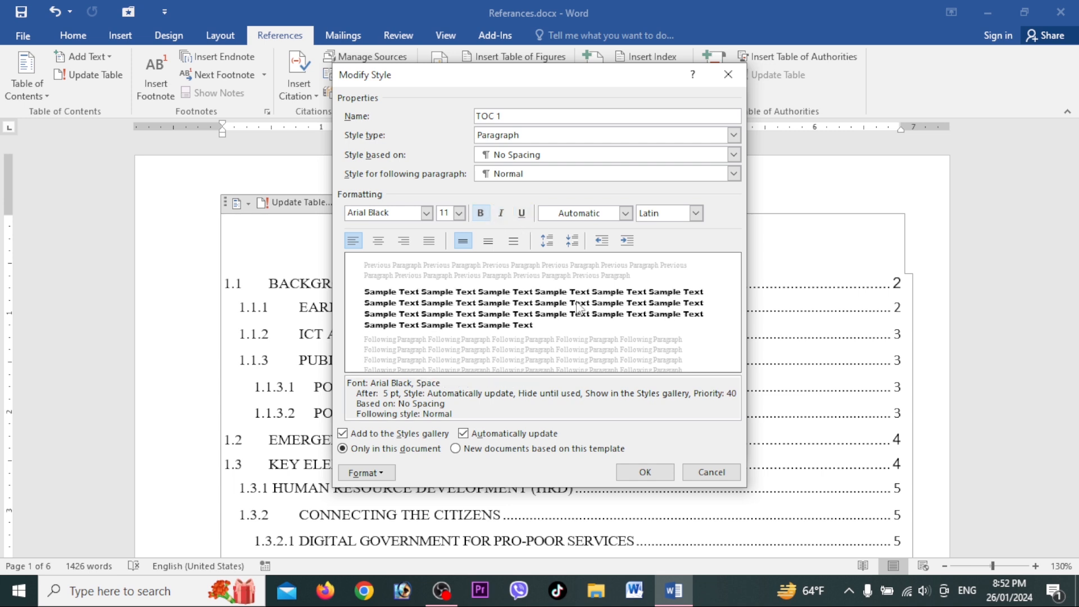
# Set the TOC 1 style's font color to standard red and replace the existing table of contents.
pyautogui.click(625, 214)
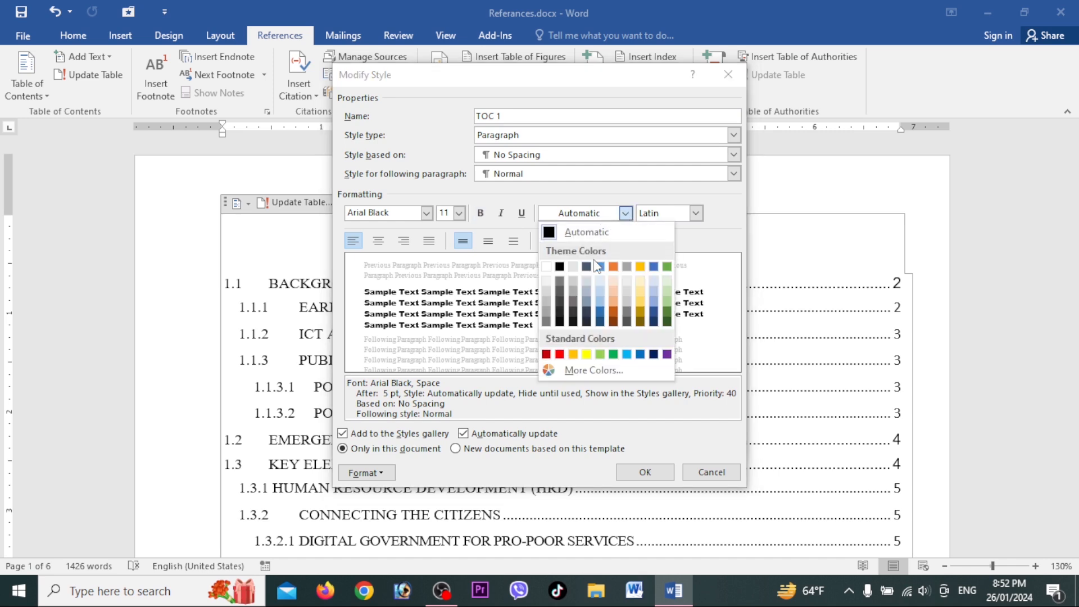
pyautogui.click(560, 355)
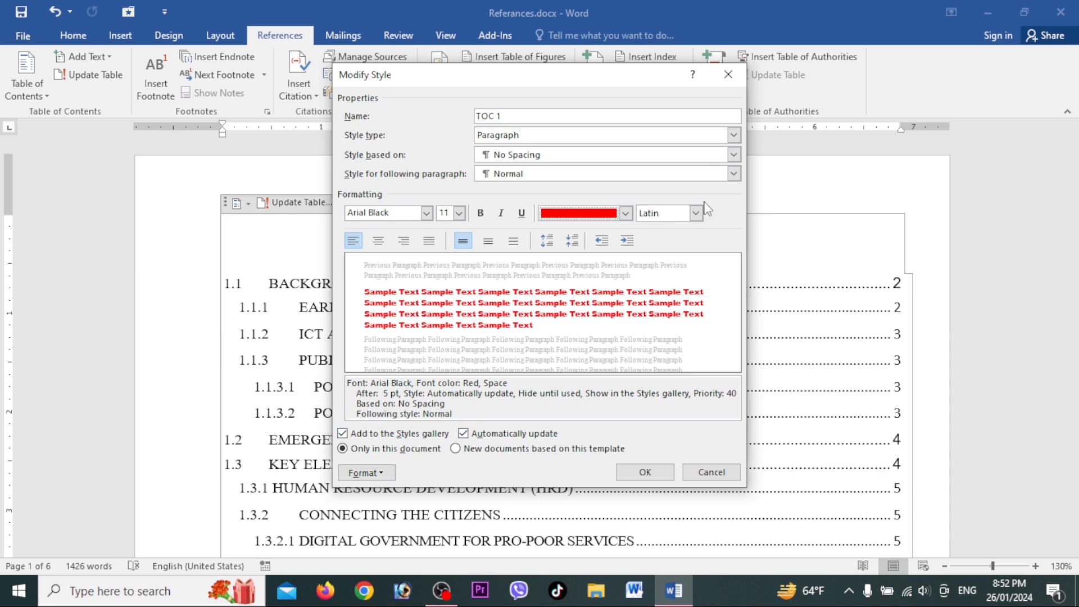
pyautogui.click(644, 473)
pyautogui.click(560, 413)
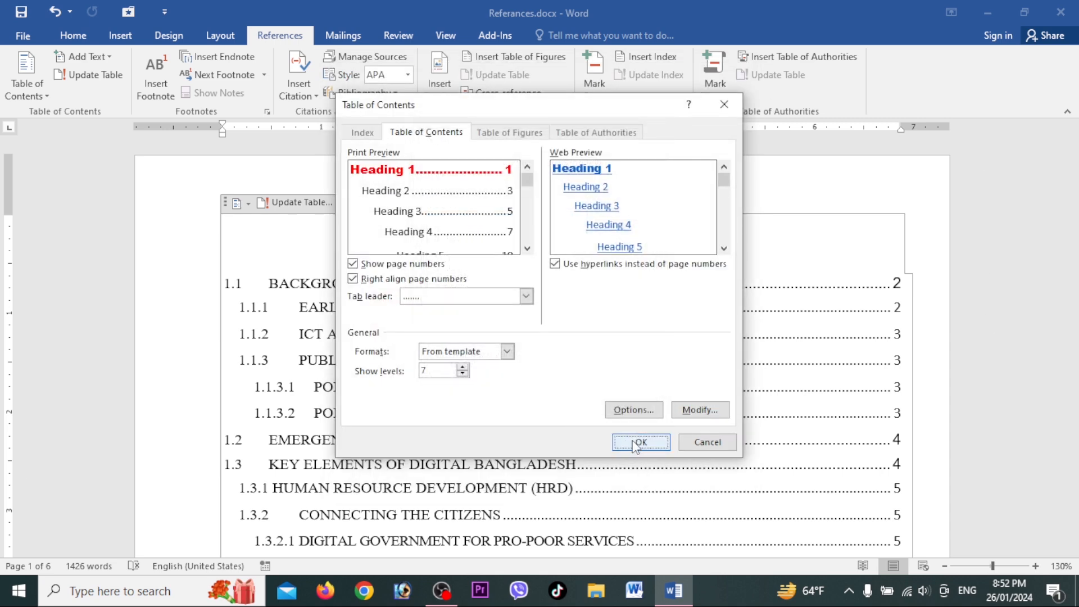
pyautogui.click(641, 442)
pyautogui.click(466, 339)
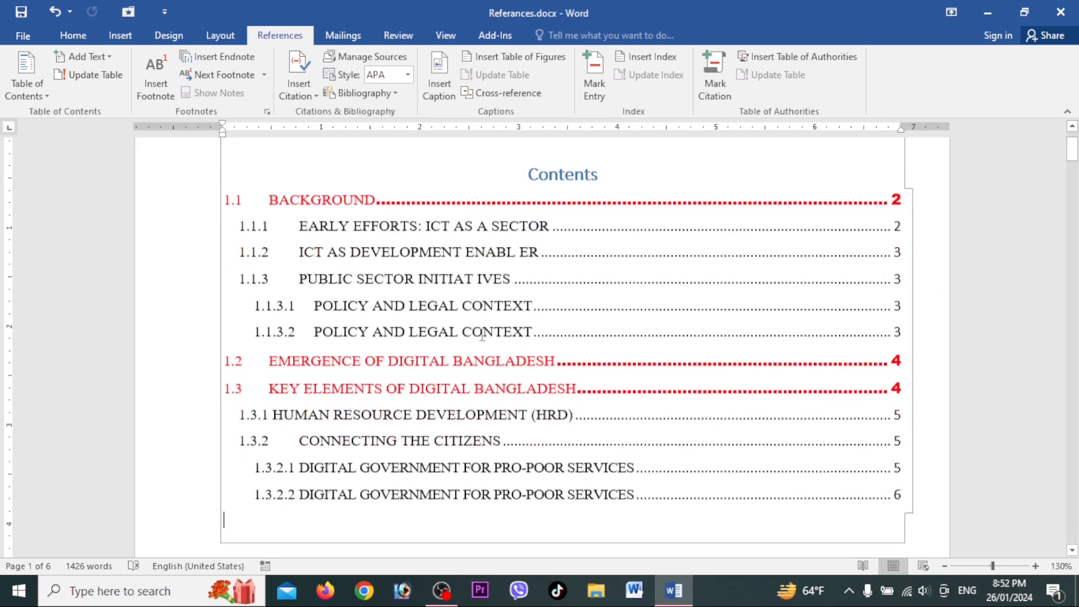
# Make the table of contents entries from 1.1 BACKGROUND to 1.3.2 CONNECTING THE CITIZENS green and bold.
pyautogui.scroll(-4, 434, 307)
pyautogui.scroll(4, 434, 307)
pyautogui.click(169, 250)
pyautogui.click(641, 197)
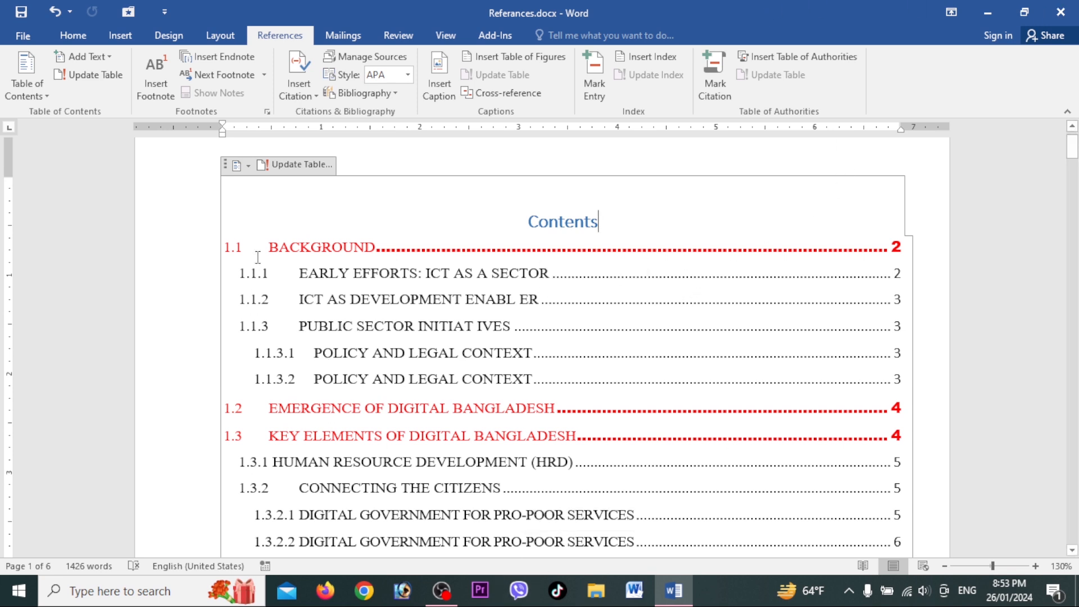
pyautogui.moveTo(266, 247); pyautogui.dragTo(552, 488)
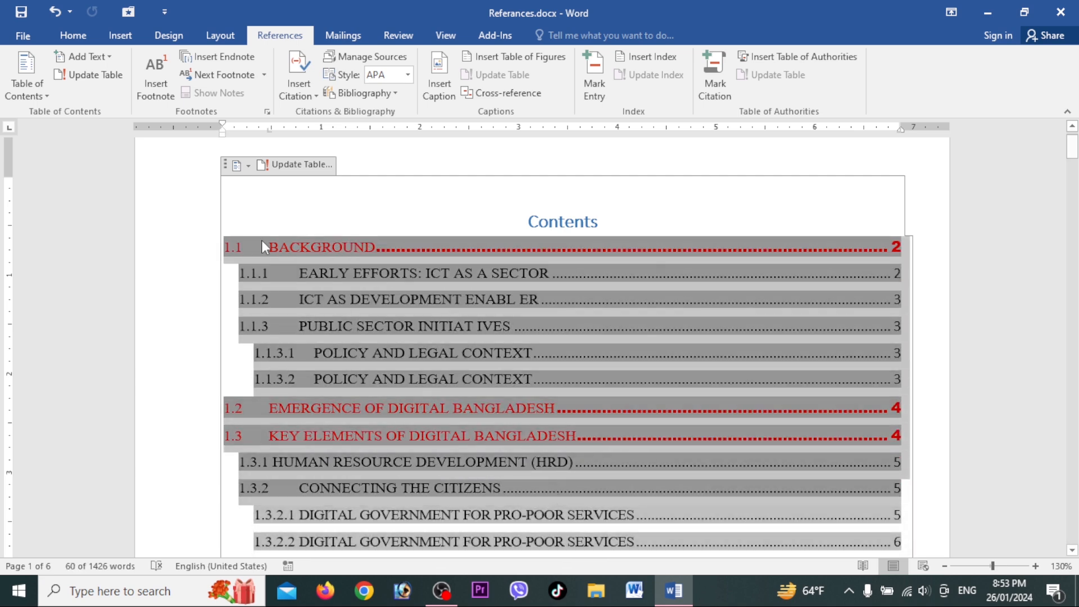
pyautogui.click(73, 35)
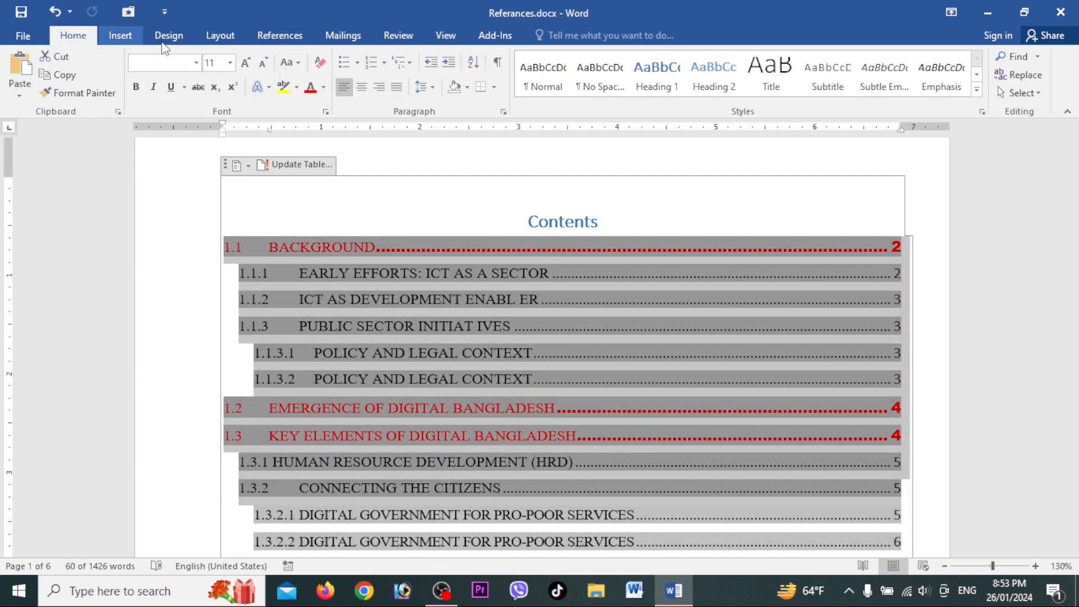
pyautogui.click(325, 88)
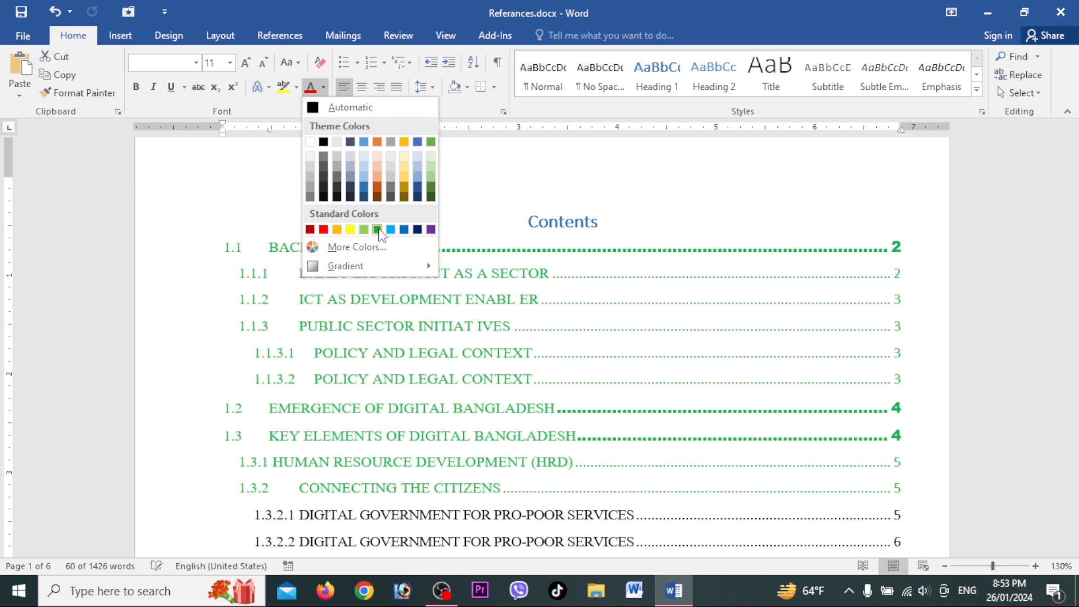
pyautogui.click(379, 228)
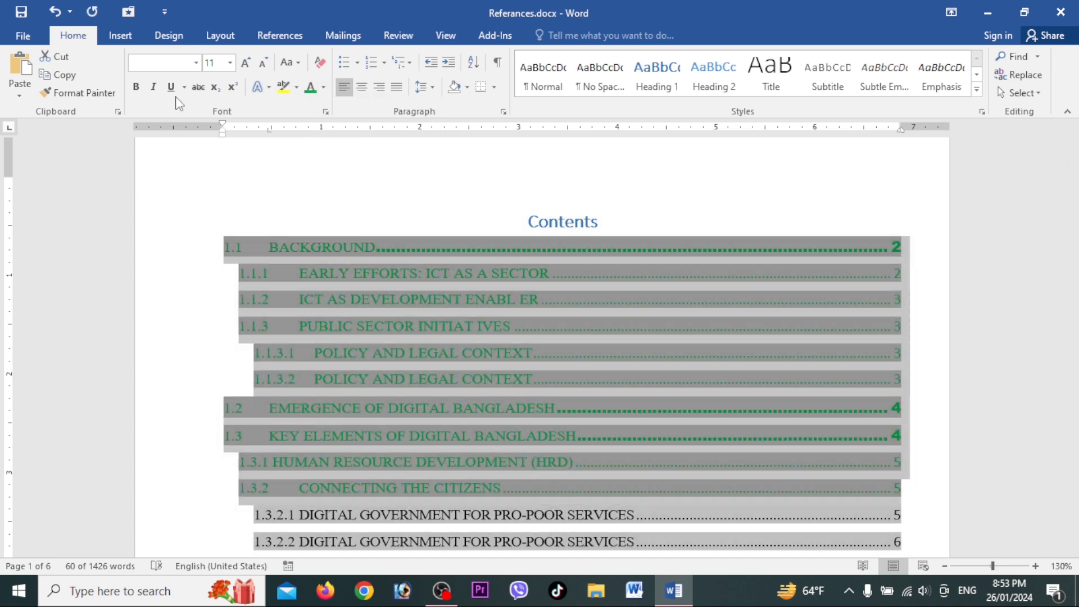
pyautogui.click(136, 86)
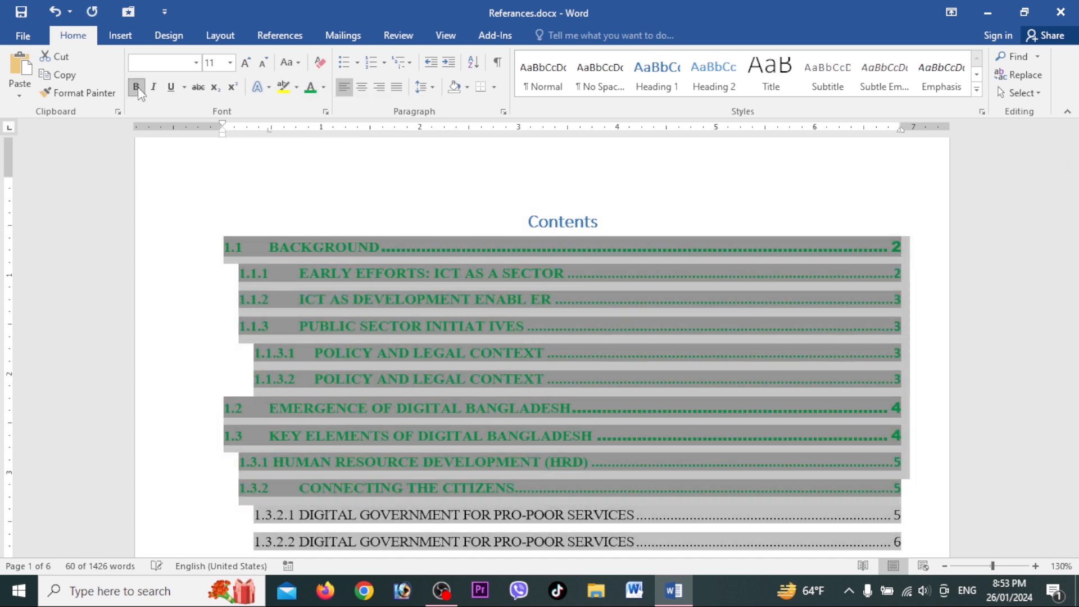
# Apply the Comic Sans MS font to the selected table of contents entries.
pyautogui.click(196, 63)
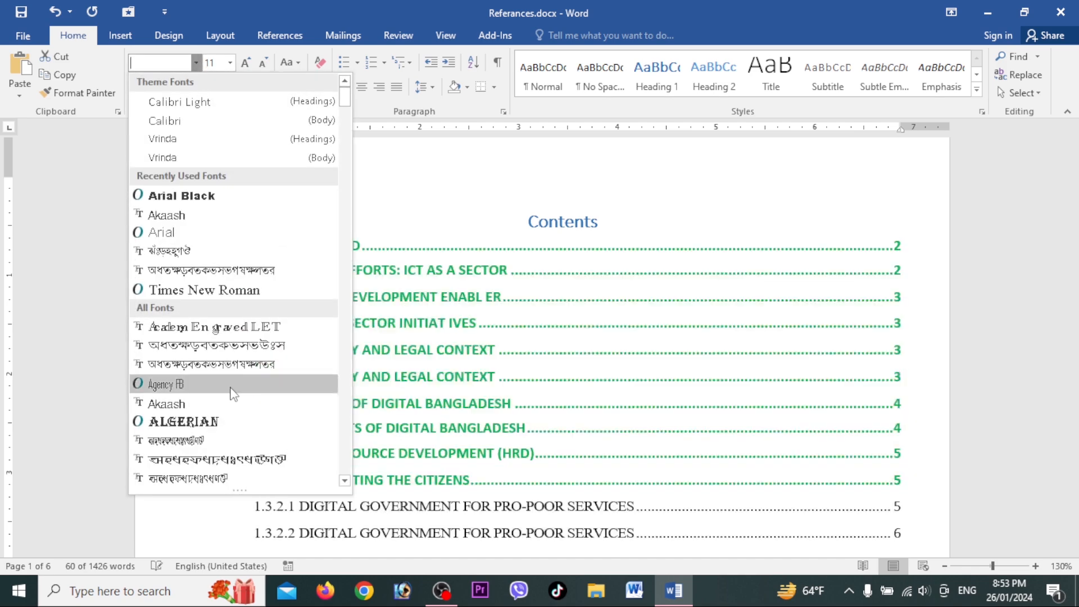
pyautogui.scroll(-4, 236, 393)
pyautogui.moveTo(345, 113); pyautogui.dragTo(356, 182)
pyautogui.click(186, 366)
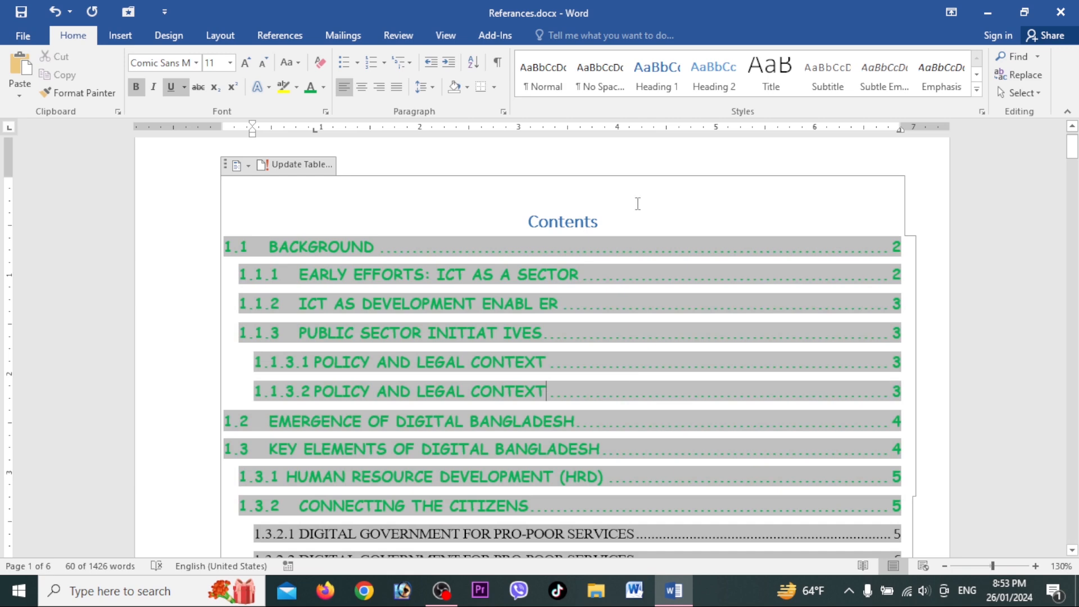
# Undo the font, bold and green color formatting applied directly to the table of contents entries.
pyautogui.click(637, 215)
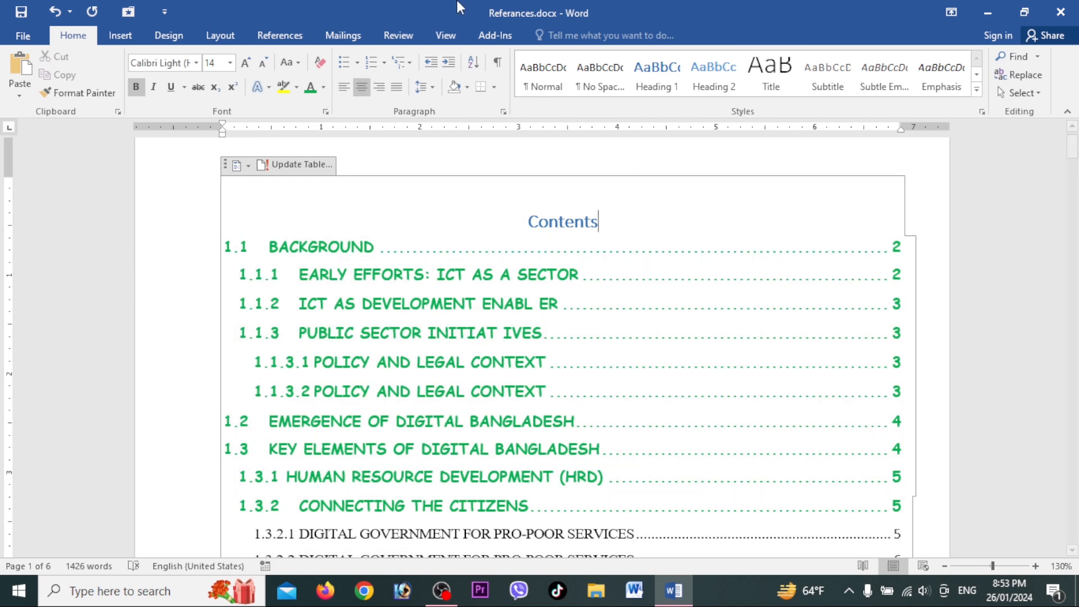
pyautogui.click(280, 35)
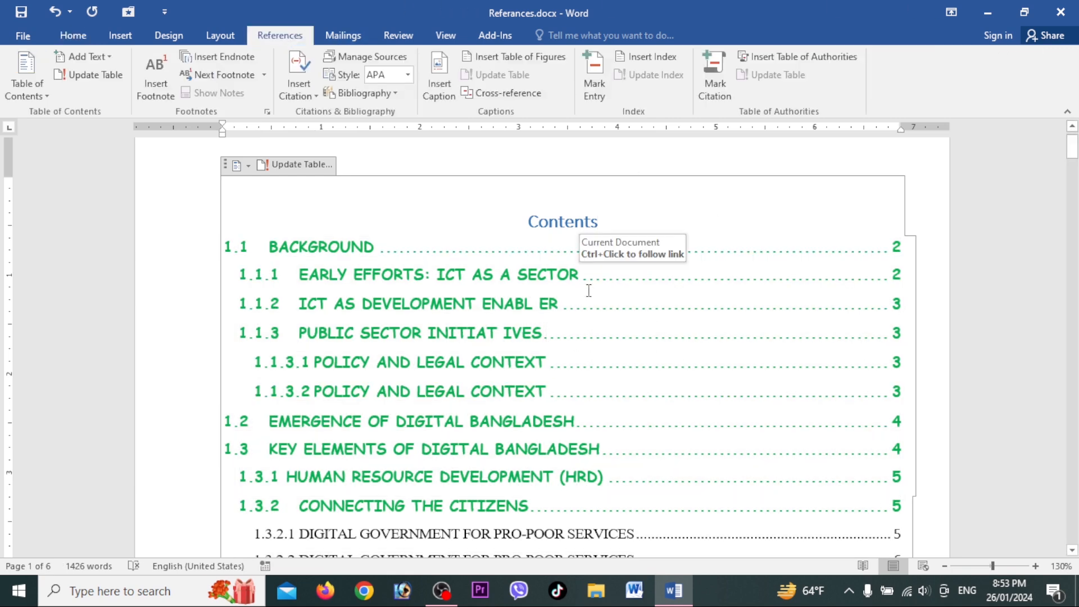
pyautogui.hotkey('ctrl', 'z')
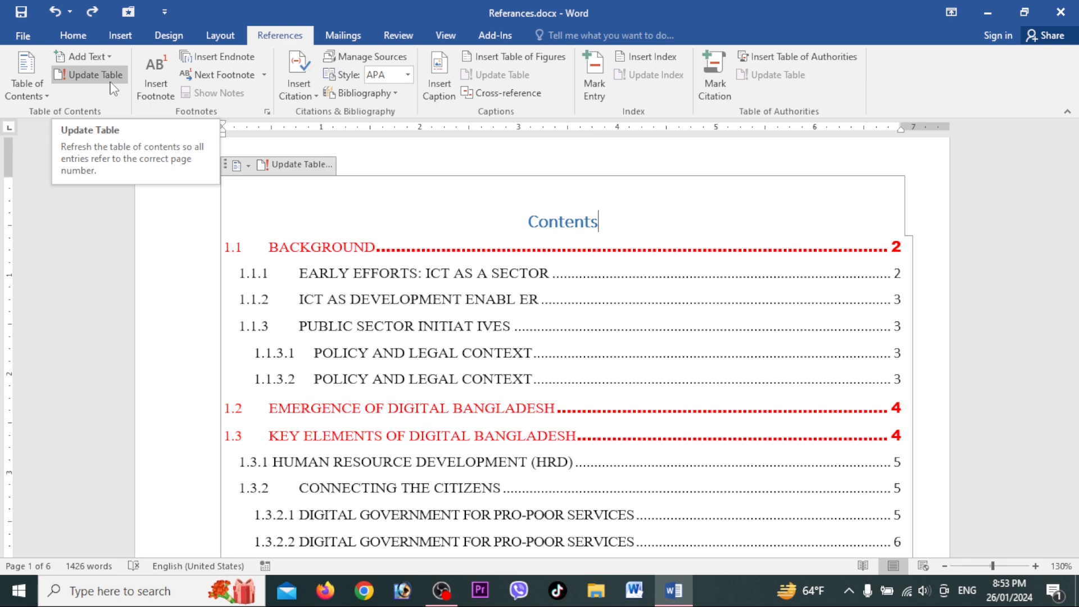
# Copy the 1.1.3.2 POLICY AND LEGAL CONTEXT heading below its paragraph and renumber the copy as 1.1.3.3.
pyautogui.keyDown('ctrl'); pyautogui.click(663, 248); pyautogui.keyUp('ctrl')
pyautogui.scroll(-15, 597, 308)
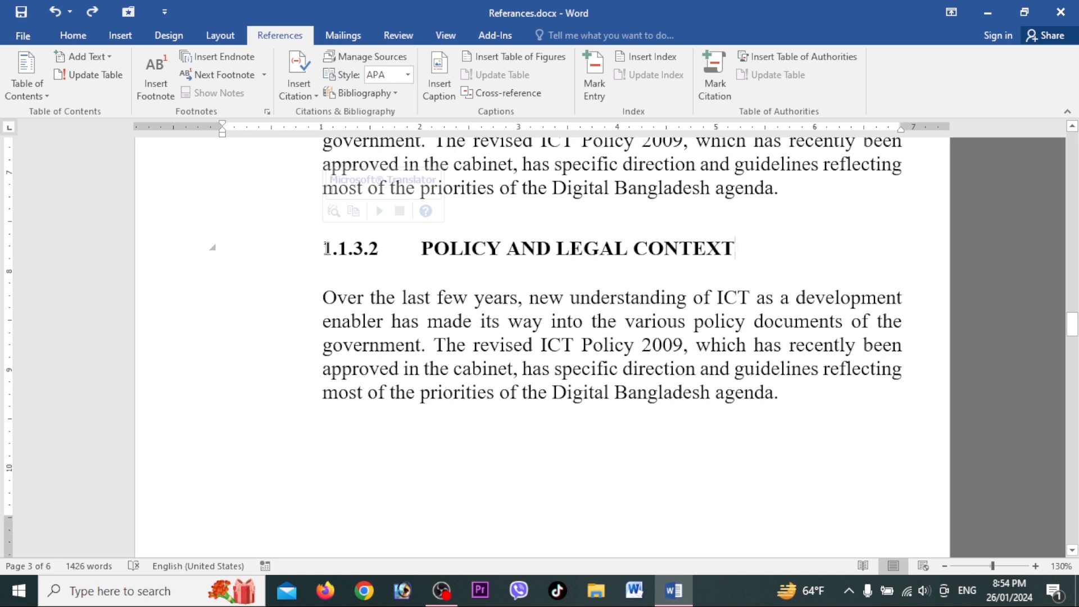
pyautogui.moveTo(325, 248); pyautogui.dragTo(738, 246)
pyautogui.hotkey('ctrl', 'c')
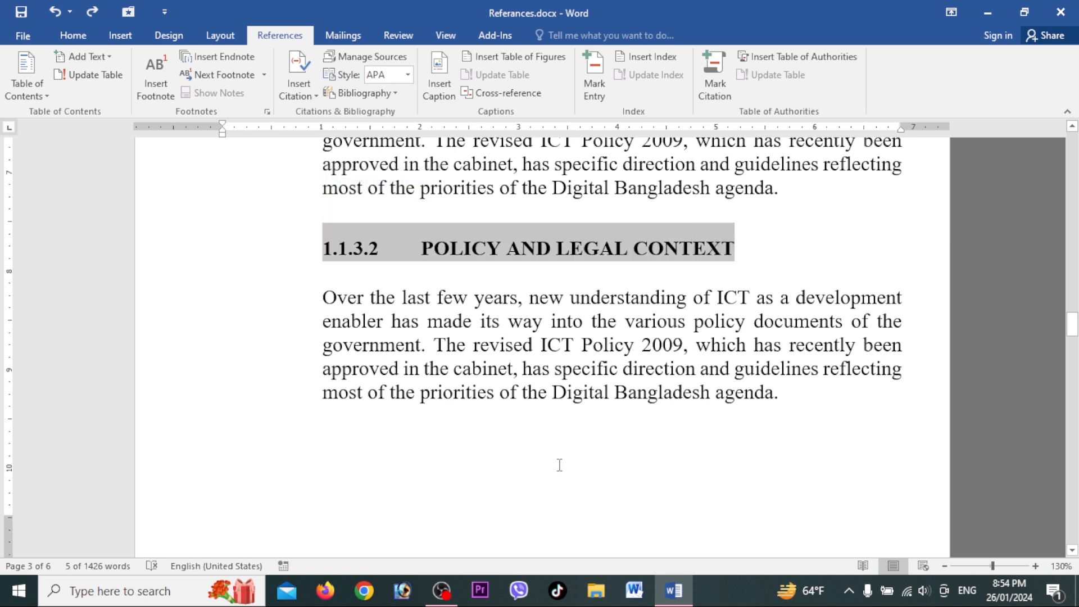
pyautogui.click(626, 442)
pyautogui.hotkey('ctrl', 'v')
pyautogui.click(423, 464)
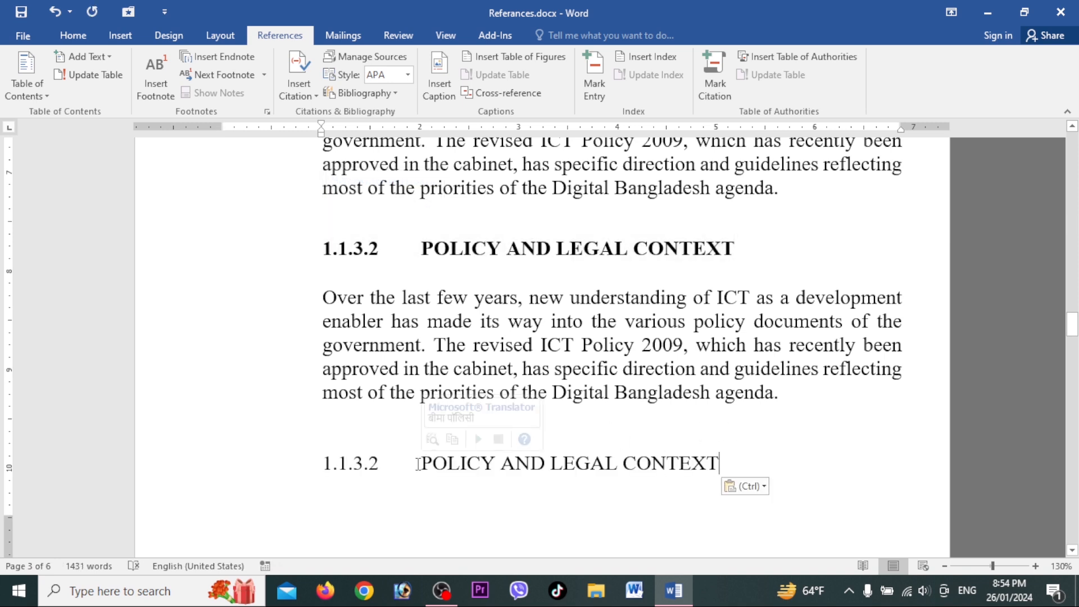
pyautogui.doubleClick(373, 463)
pyautogui.write('3')
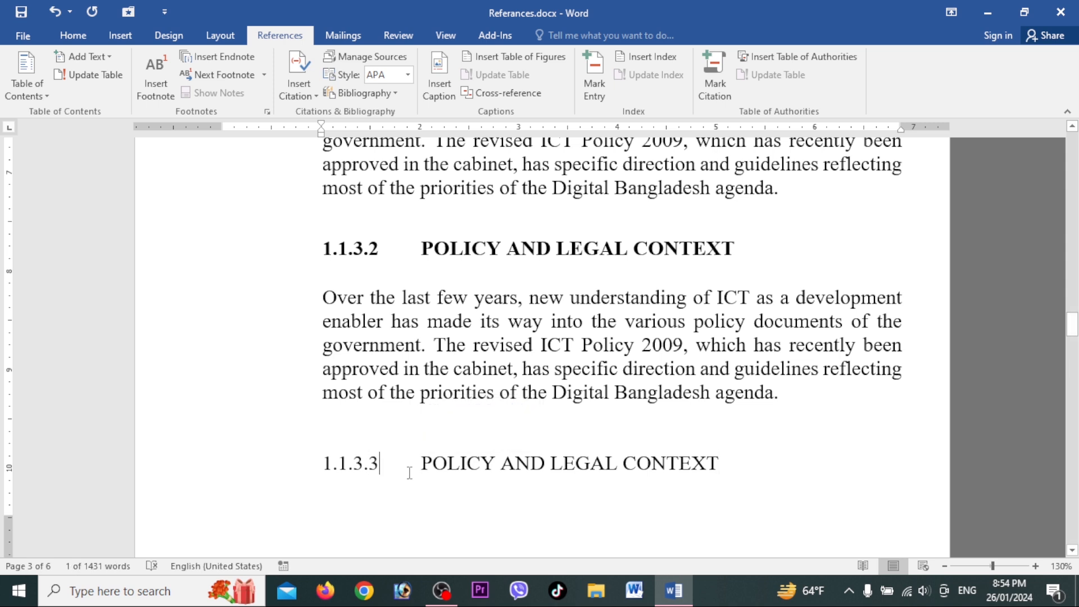
# Make the 1.1.3.3 POLICY AND LEGAL CONTEXT line bold and go back to the table of contents.
pyautogui.click(189, 467)
pyautogui.click(73, 35)
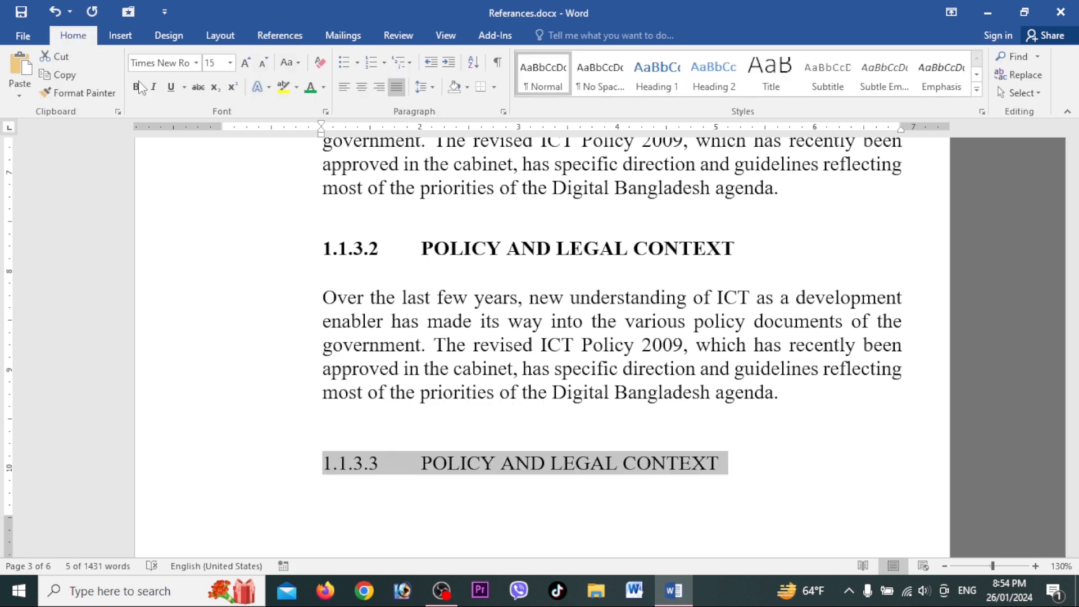
pyautogui.click(136, 86)
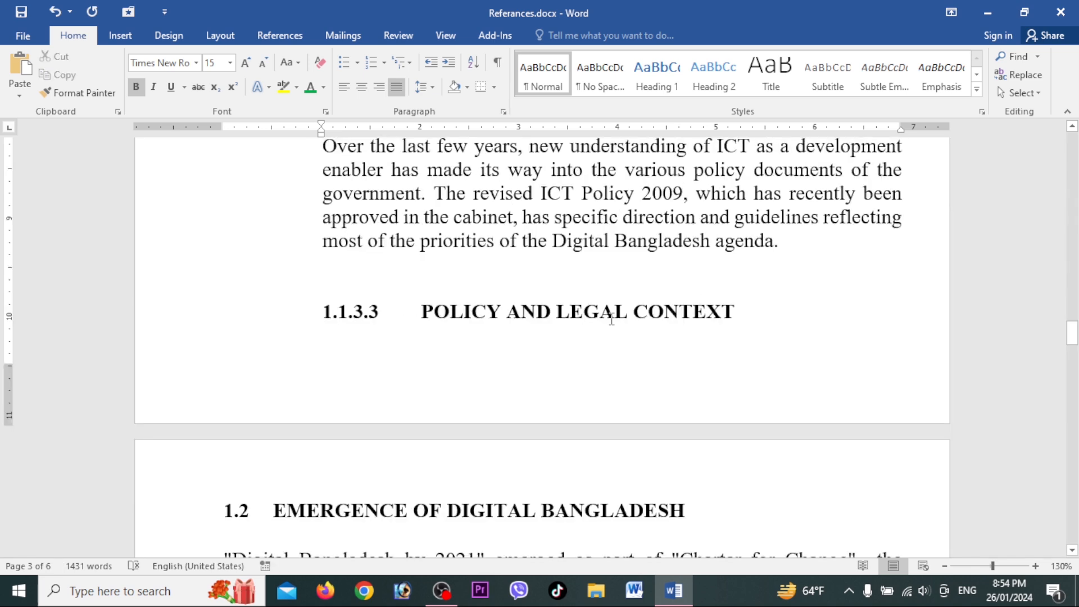
pyautogui.hotkey('ctrl', 'Home')
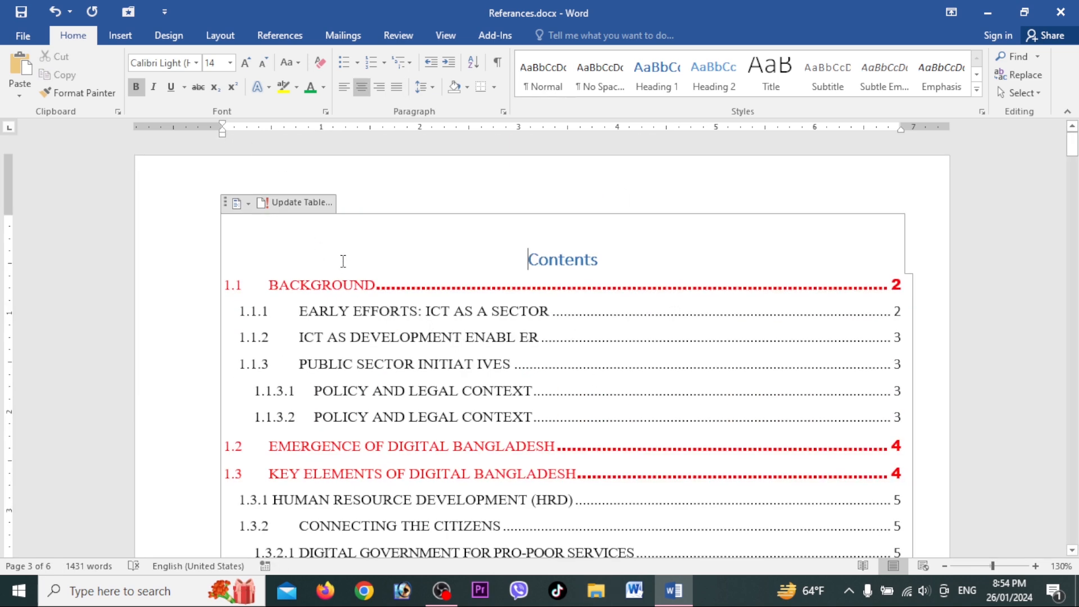
# Add the 1.1.3.3 POLICY AND LEGAL CONTEXT heading to the table of contents as Level 3.
pyautogui.scroll(-7, 311, 243)
pyautogui.click(279, 35)
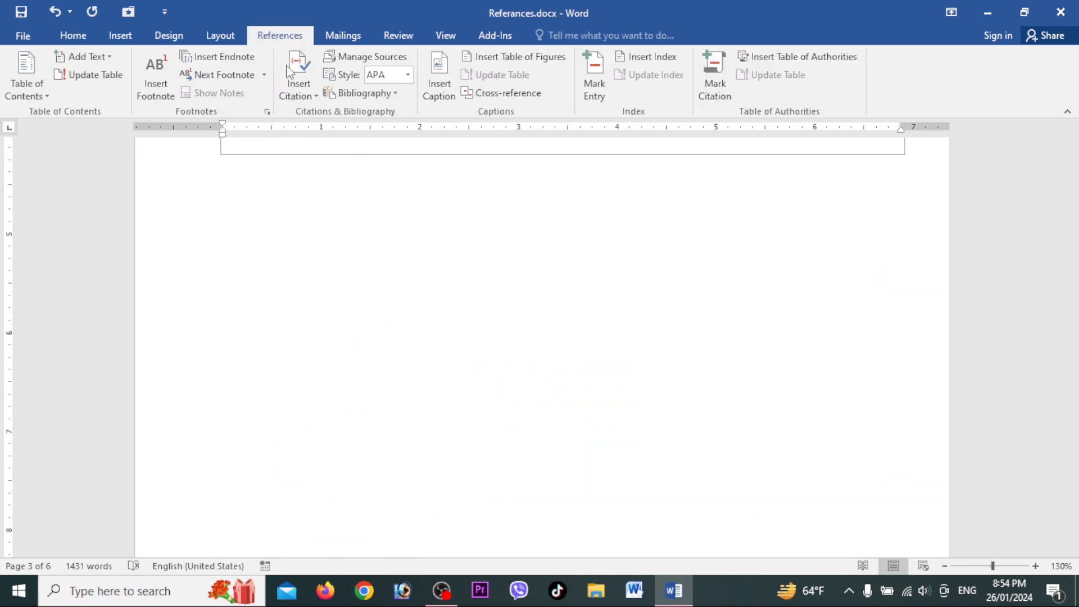
pyautogui.scroll(-3, 424, 357)
pyautogui.moveTo(294, 316); pyautogui.dragTo(732, 317)
pyautogui.click(114, 56)
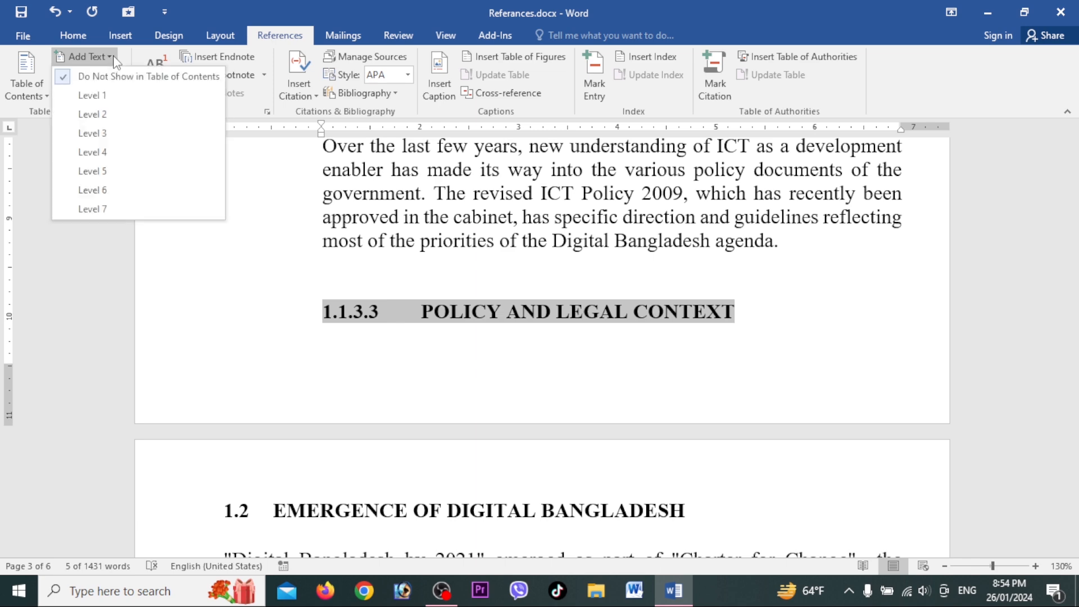
pyautogui.click(109, 135)
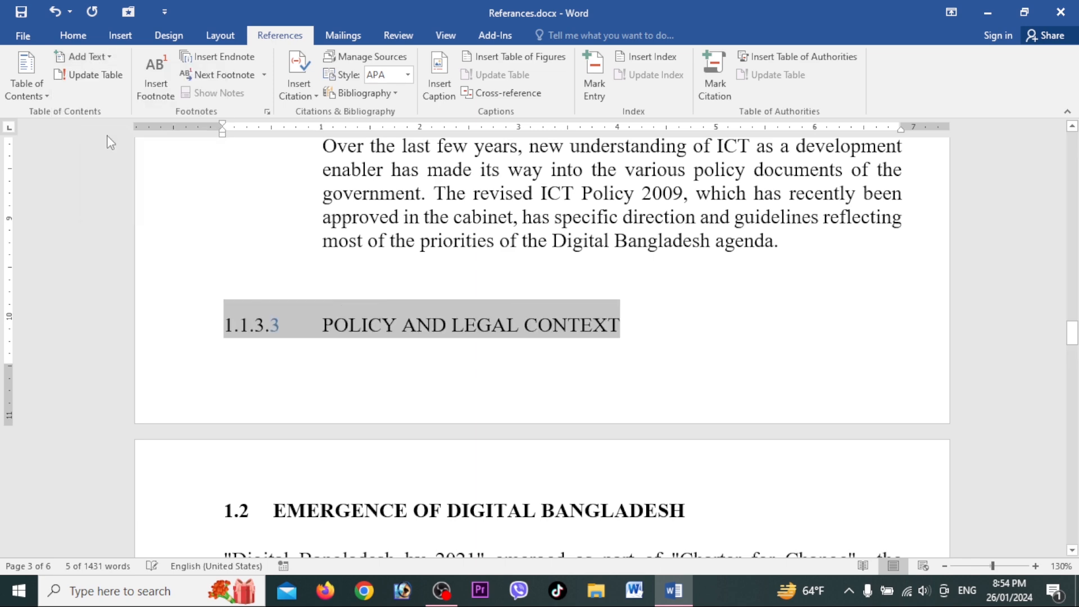
# Update the entire table of contents, including its entries and page numbers.
pyautogui.scroll(15, 494, 348)
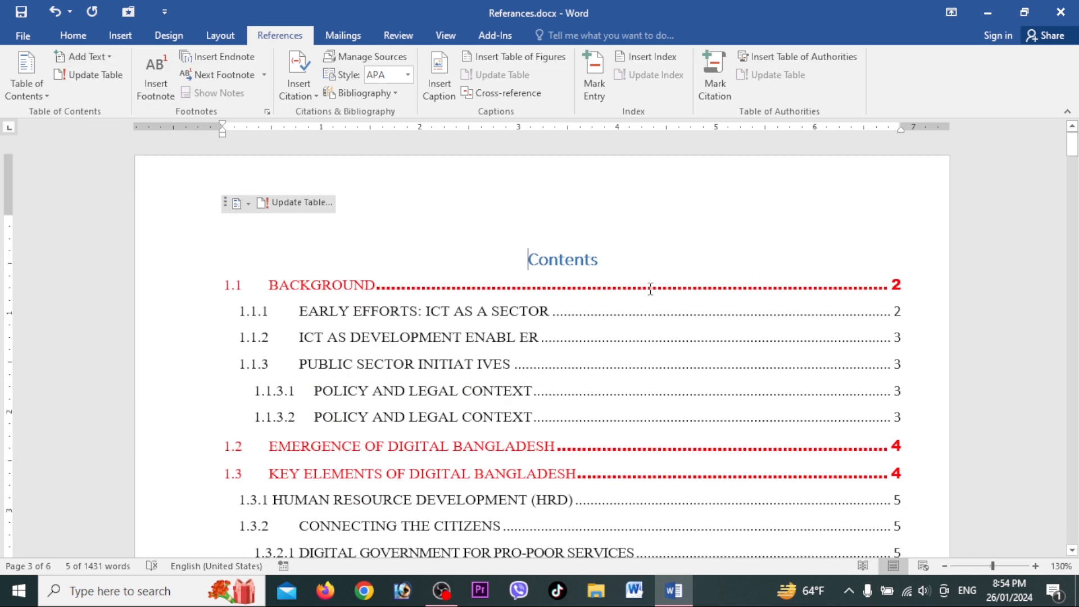
pyautogui.click(515, 344)
pyautogui.click(105, 82)
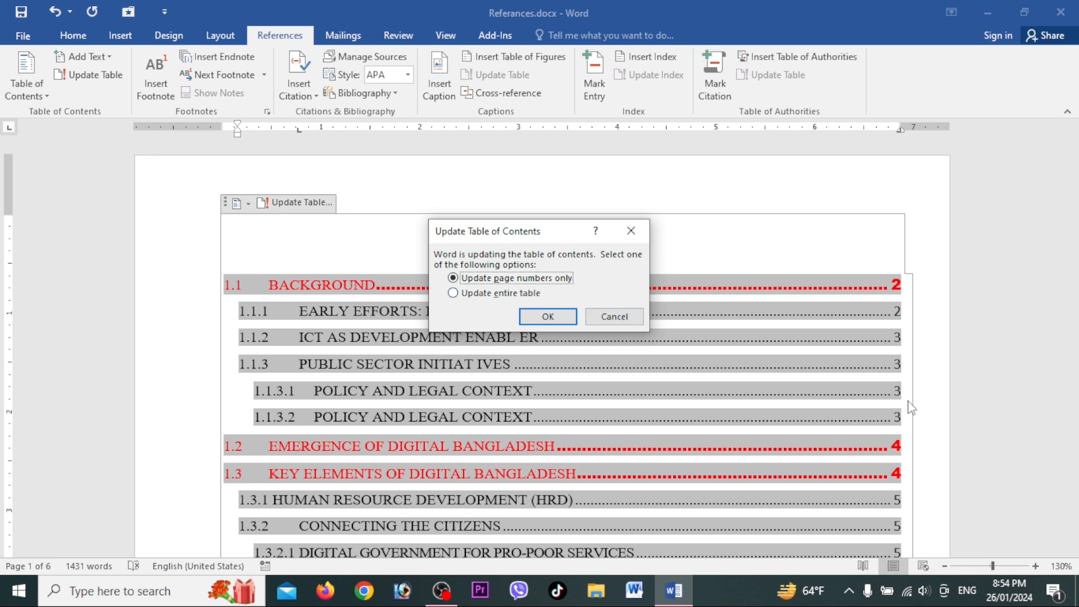
pyautogui.click(474, 295)
pyautogui.click(549, 318)
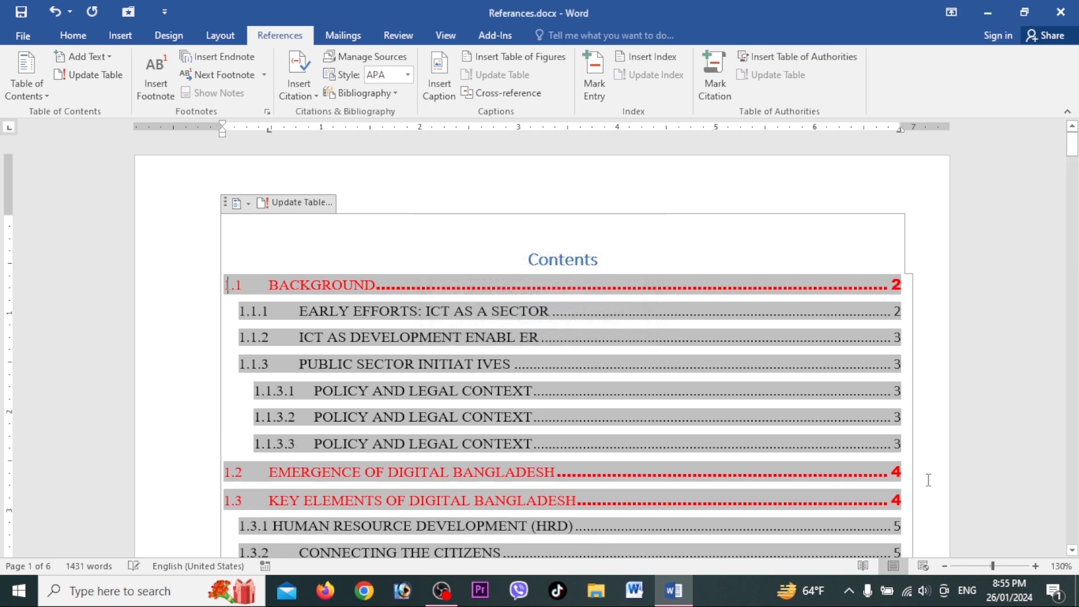
# Check the POLICY AND LEGAL CONTEXT entries in the updated table of contents.
pyautogui.scroll(-3, 483, 426)
pyautogui.moveTo(315, 255); pyautogui.dragTo(532, 256)
pyautogui.moveTo(360, 228); pyautogui.dragTo(509, 228)
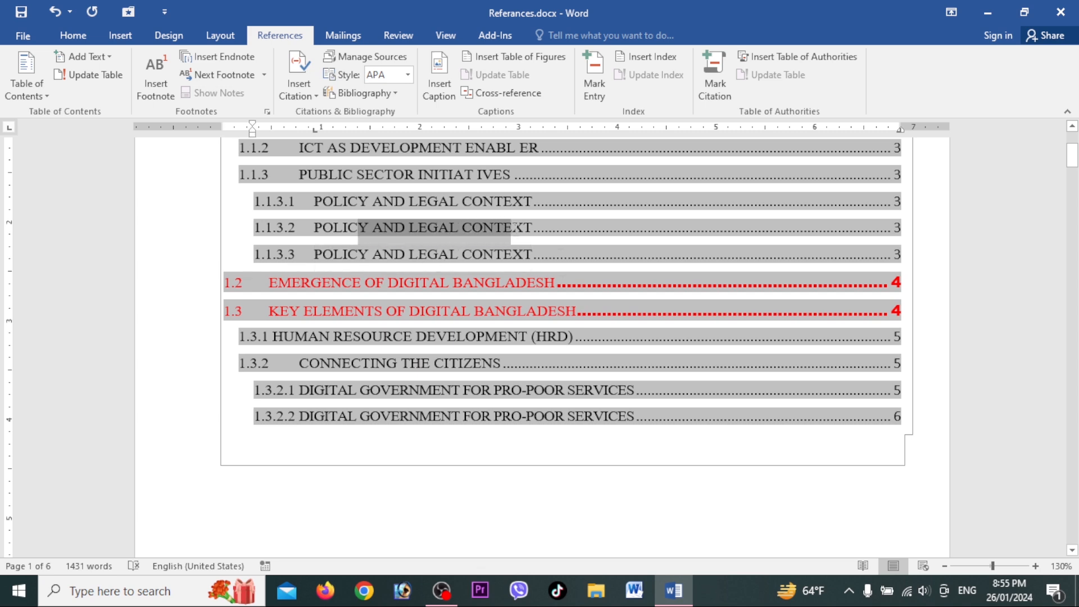
pyautogui.moveTo(315, 257); pyautogui.dragTo(419, 256)
pyautogui.click(296, 254)
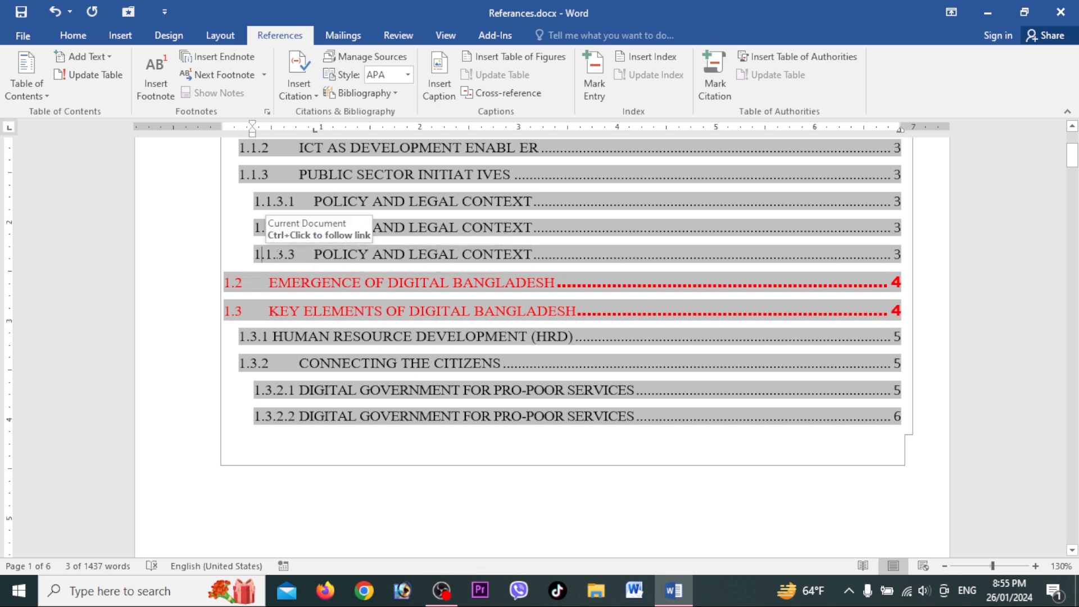
pyautogui.scroll(3, 163, 326)
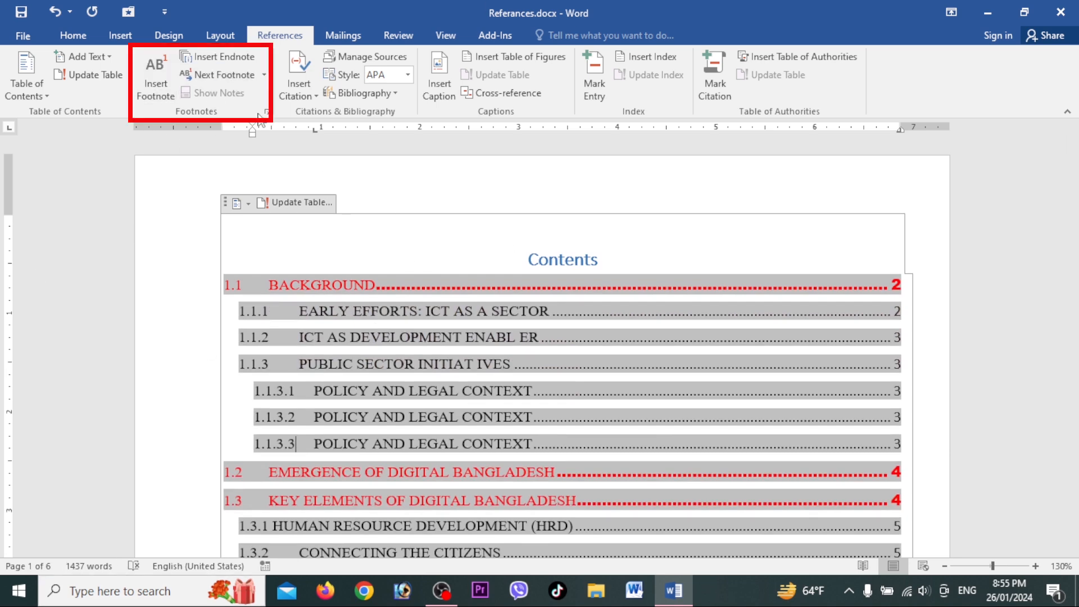
pyautogui.scroll(-3, 677, 532)
pyautogui.scroll(5, 670, 494)
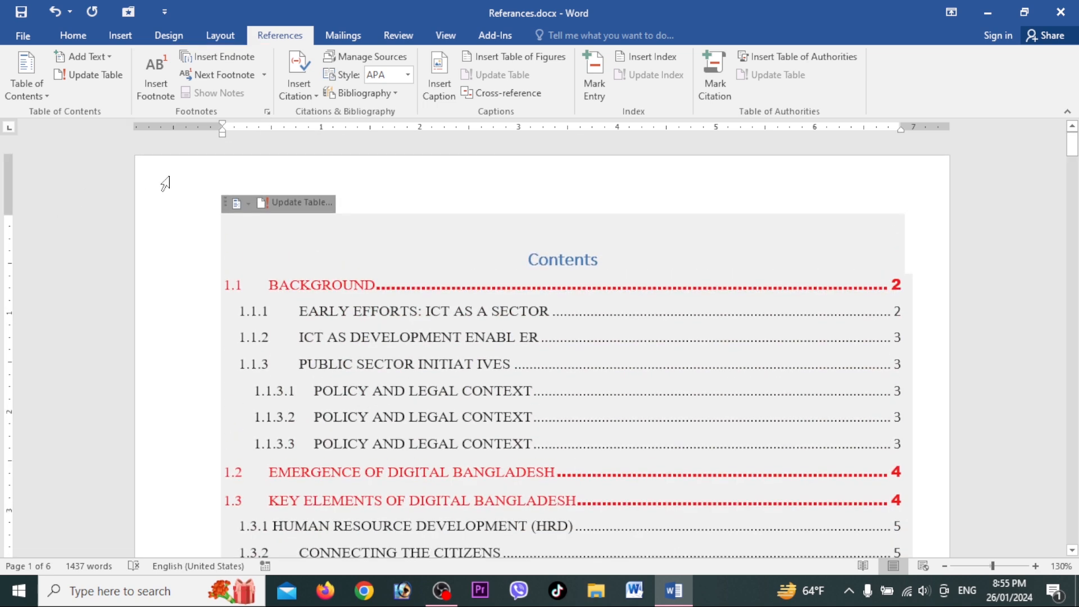
pyautogui.scroll(-2, 346, 259)
pyautogui.scroll(-8, 346, 259)
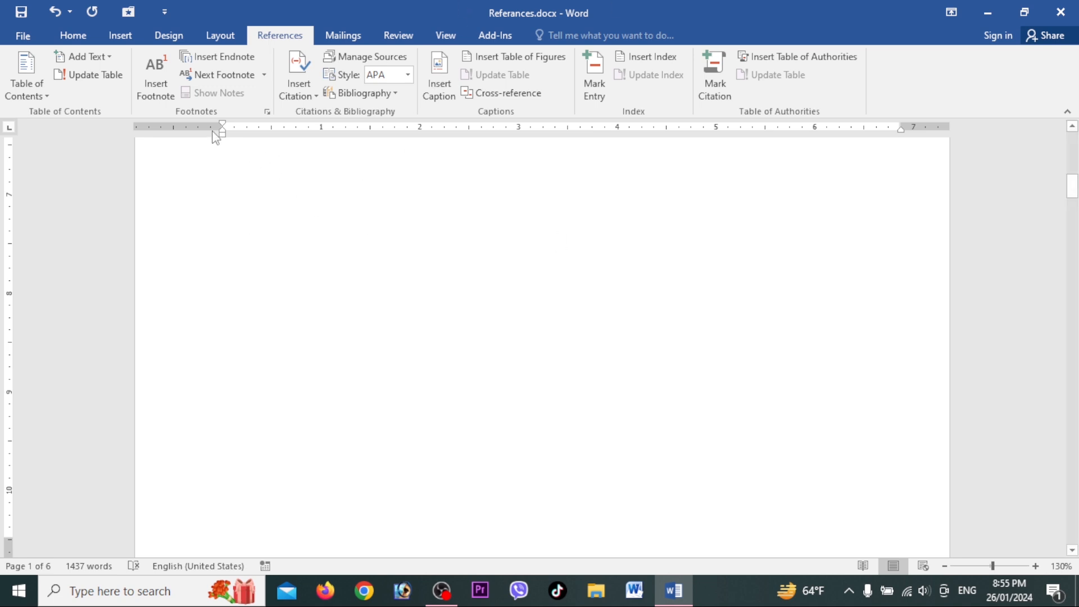
pyautogui.click(165, 86)
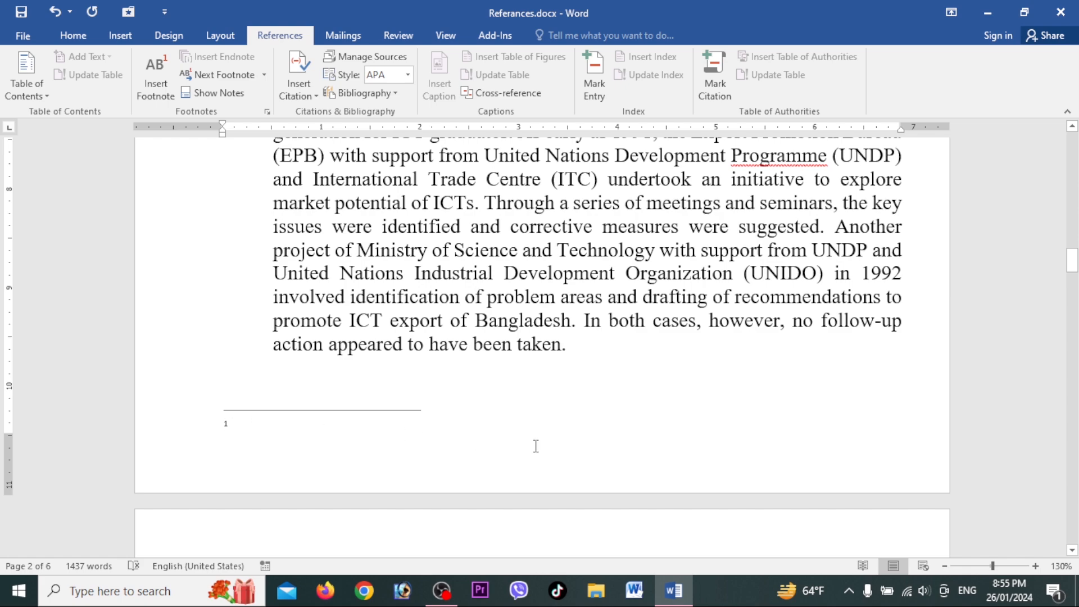
pyautogui.scroll(2, 536, 446)
pyautogui.hotkey('ctrl', 'z')
# Insert a footnote after "(UNIDO) in 1992" in the paragraph on page 2.
pyautogui.scroll(-10, 599, 386)
pyautogui.scroll(-5, 603, 384)
pyautogui.scroll(1, 911, 279)
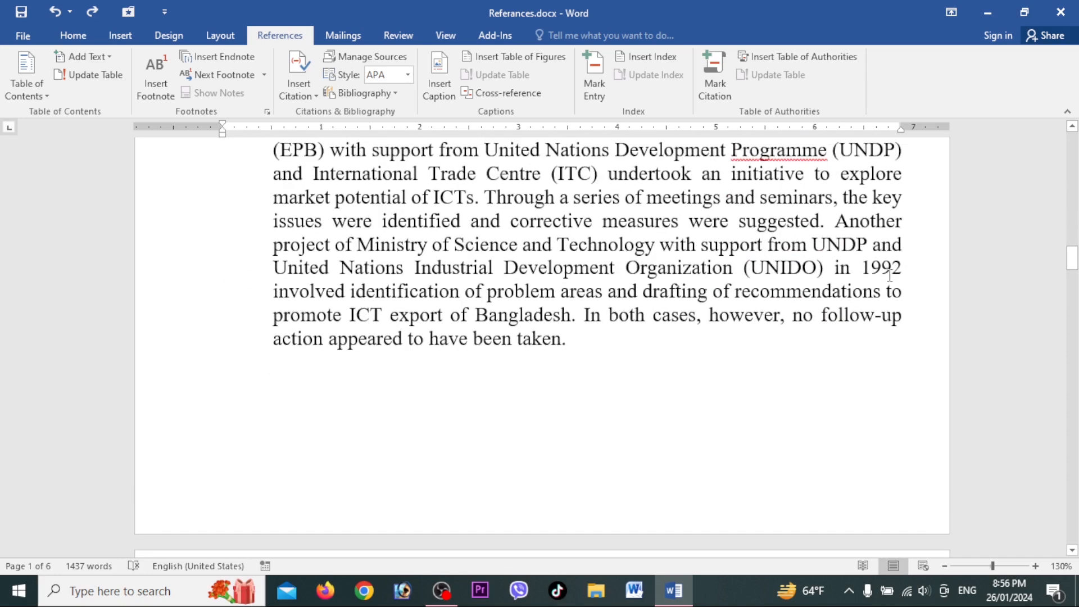
pyautogui.click(898, 269)
pyautogui.click(907, 268)
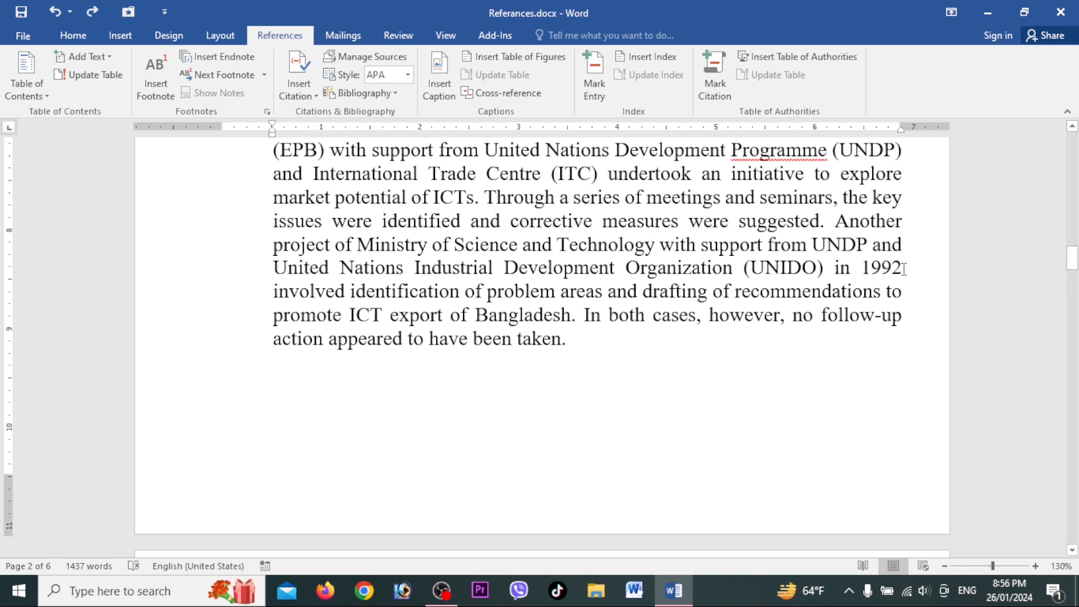
pyautogui.click(165, 99)
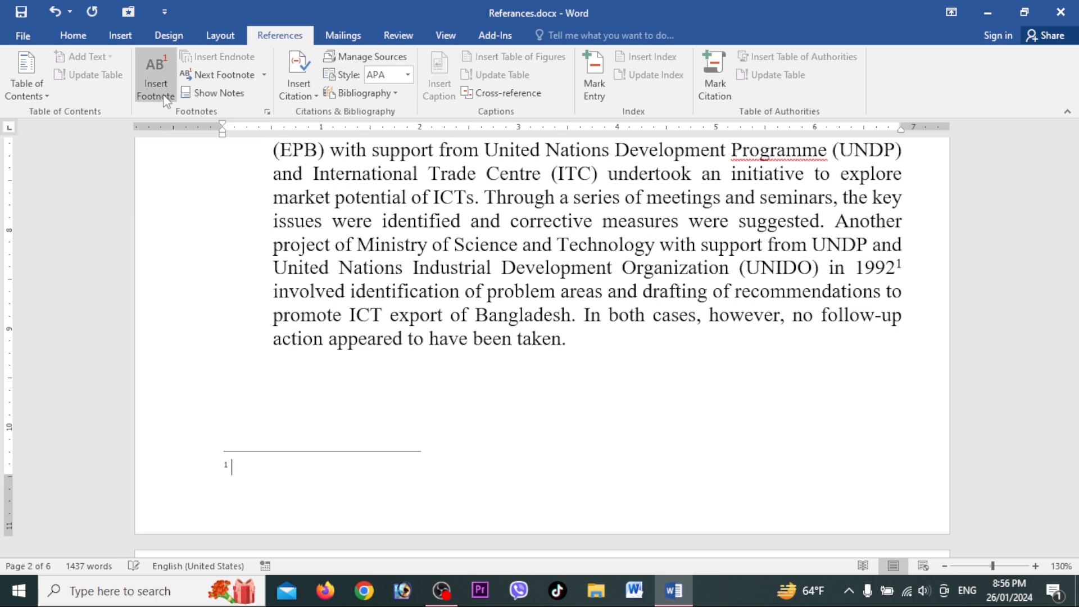
pyautogui.moveTo(910, 268); pyautogui.dragTo(896, 268)
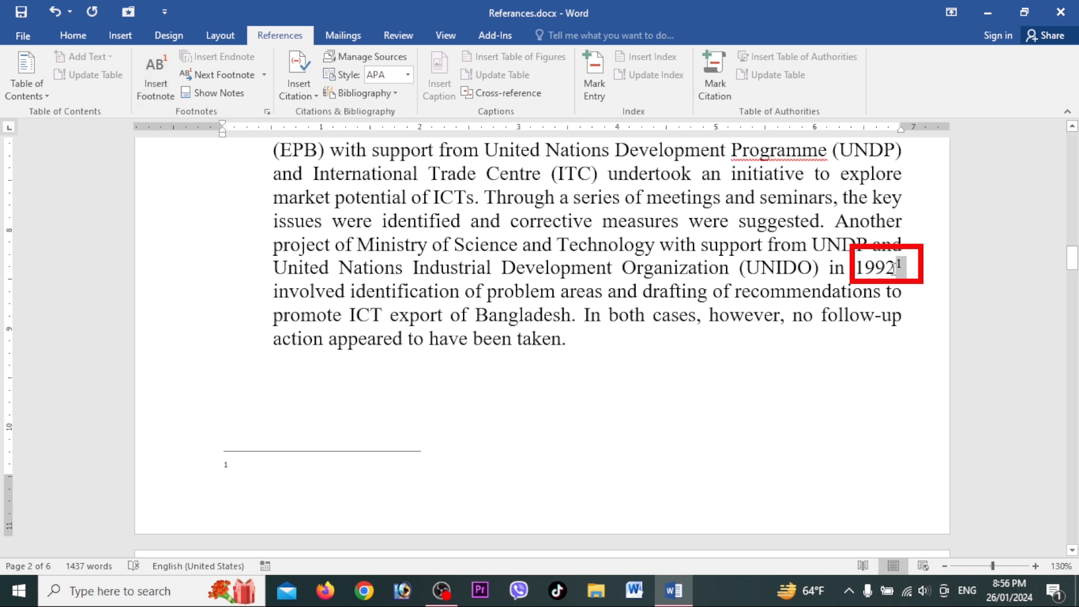
pyautogui.click(234, 469)
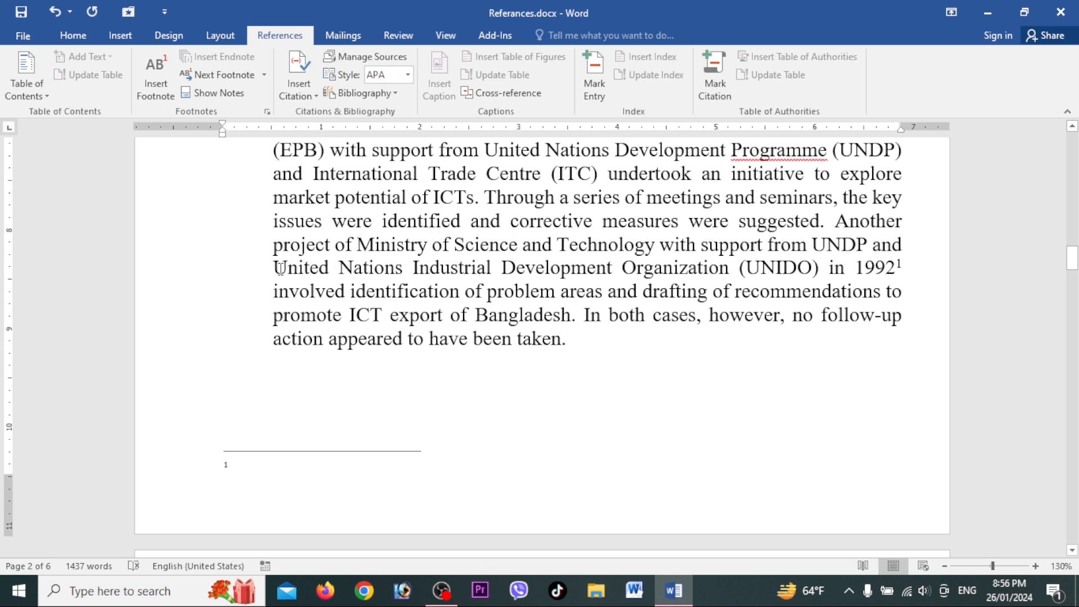
# Copy "United Nations Industrial Development Organization (UNIDO) in 1992" from the paragraph into the first footnote.
pyautogui.moveTo(276, 269); pyautogui.dragTo(920, 269)
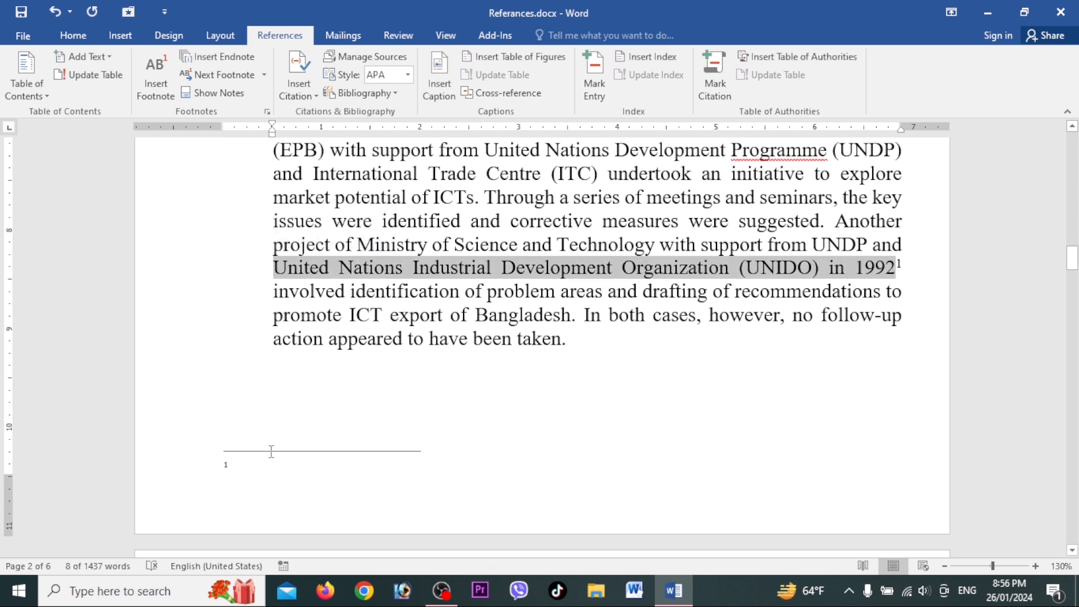
pyautogui.hotkey('ctrl', 'c')
pyautogui.click(271, 466)
pyautogui.hotkey('ctrl', 'v')
# Reduce the font size of the first footnote's text and make it bold.
pyautogui.hotkey('ctrl', 'a')
pyautogui.hotkey('ctrl', '[')
pyautogui.hotkey('ctrl', '[')
pyautogui.hotkey('ctrl', '[')
pyautogui.hotkey('ctrl', '[')
pyautogui.hotkey('ctrl', '[')
pyautogui.hotkey('ctrl', '[')
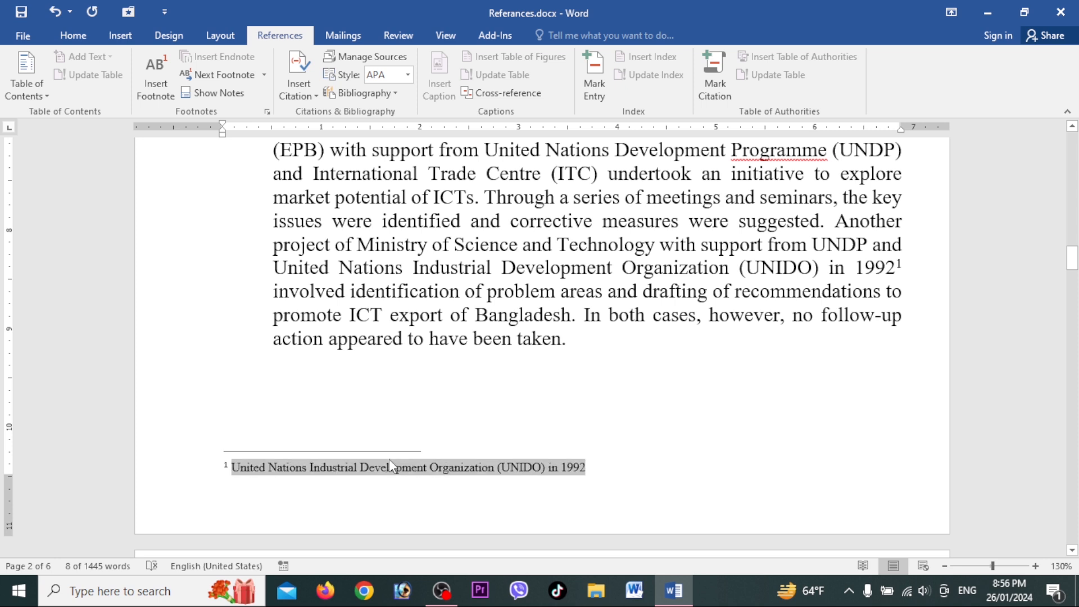
pyautogui.hotkey('ctrl', 'b')
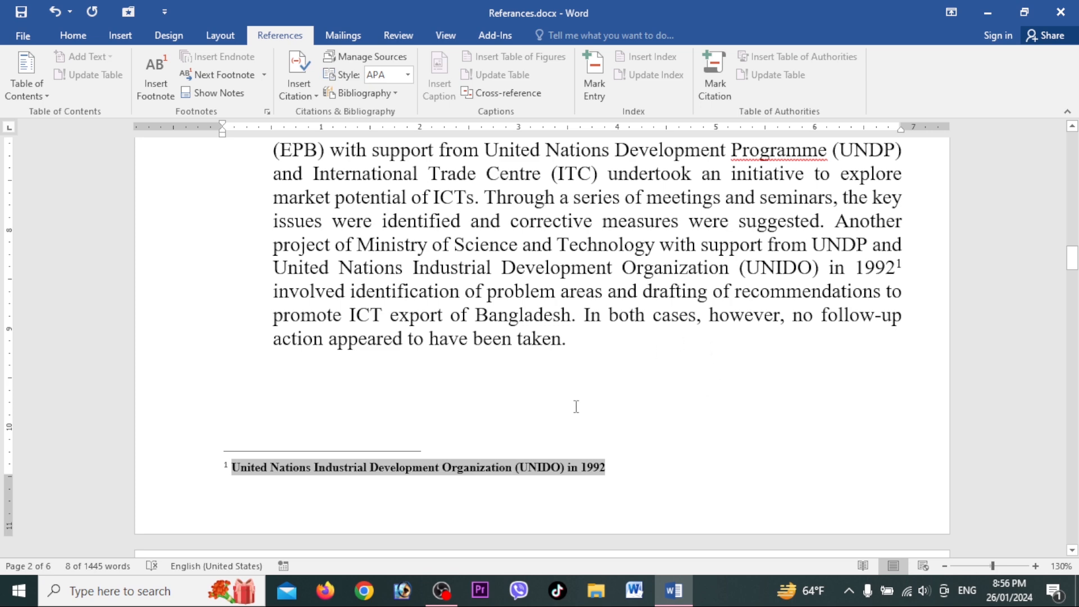
pyautogui.click(646, 455)
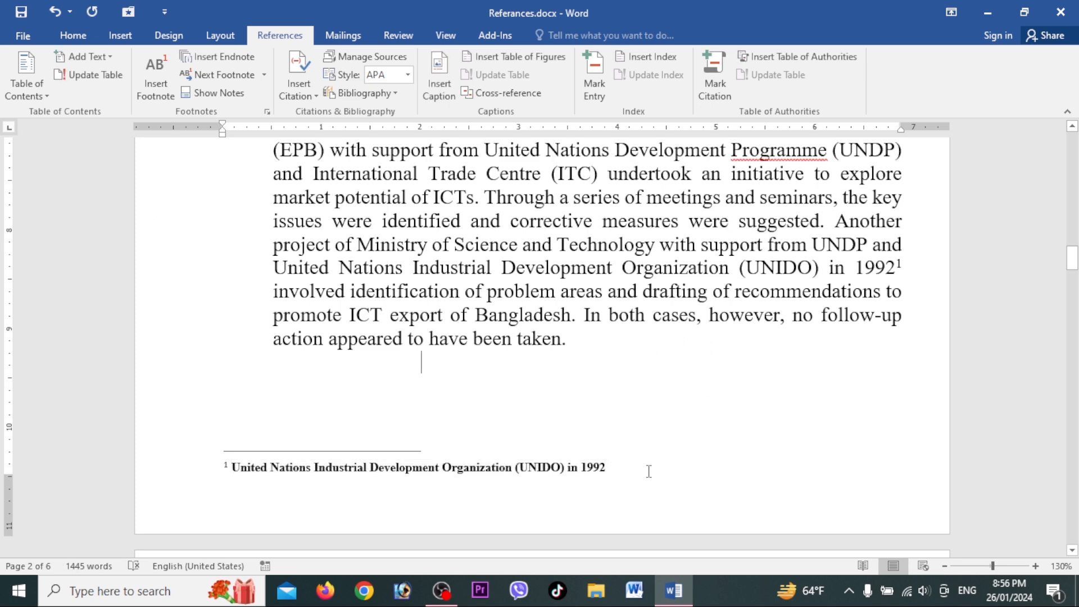
# Insert a footnote after "The revised ICT Policy 2009" in section 1.1.3.2.
pyautogui.scroll(-10, 686, 392)
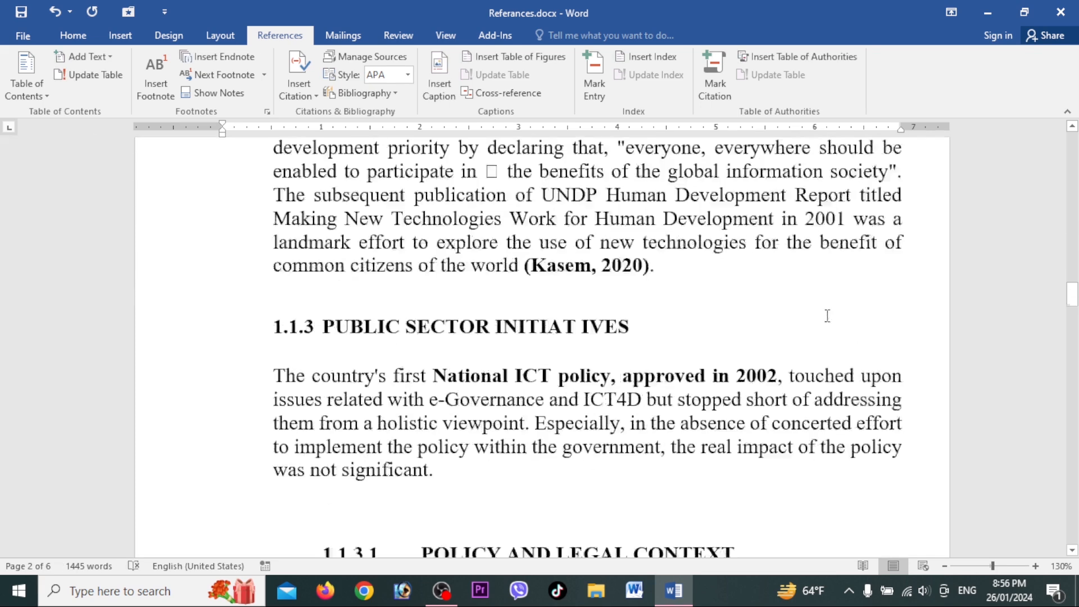
pyautogui.scroll(-10, 608, 289)
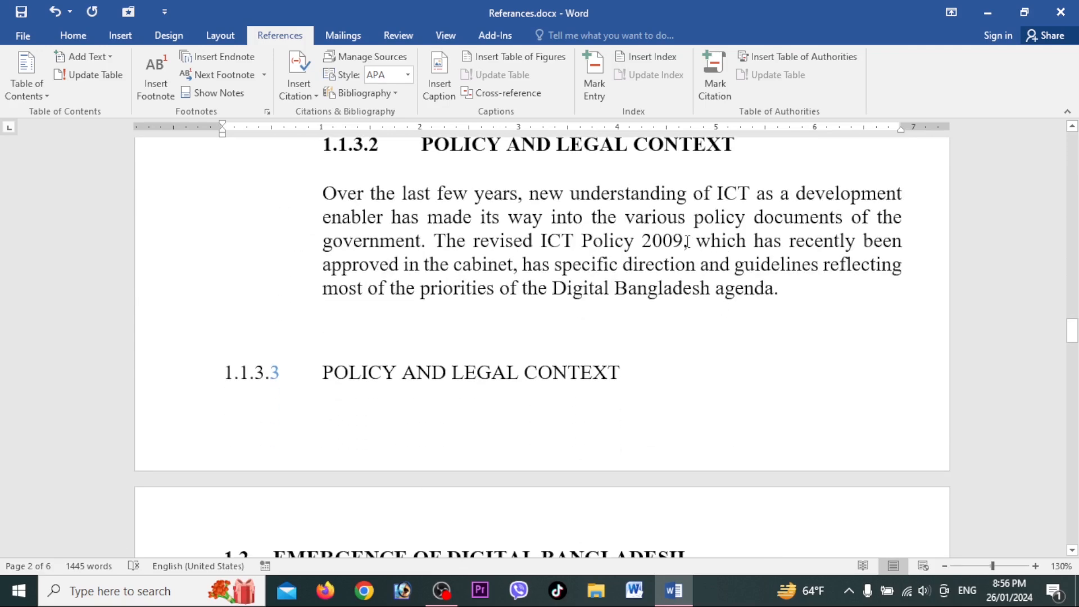
pyautogui.moveTo(434, 241); pyautogui.dragTo(680, 240)
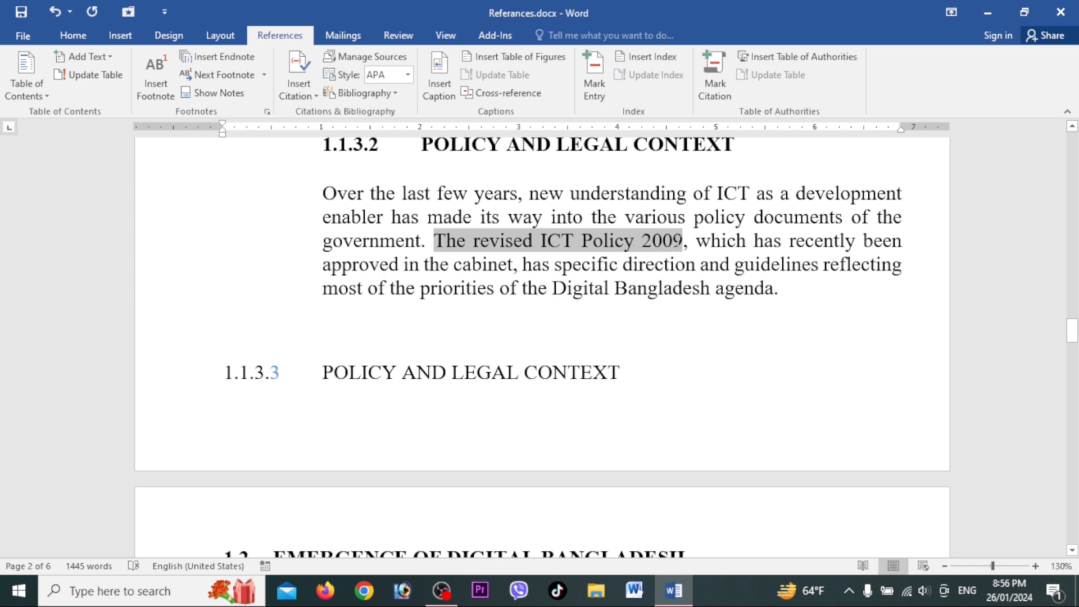
pyautogui.click(682, 241)
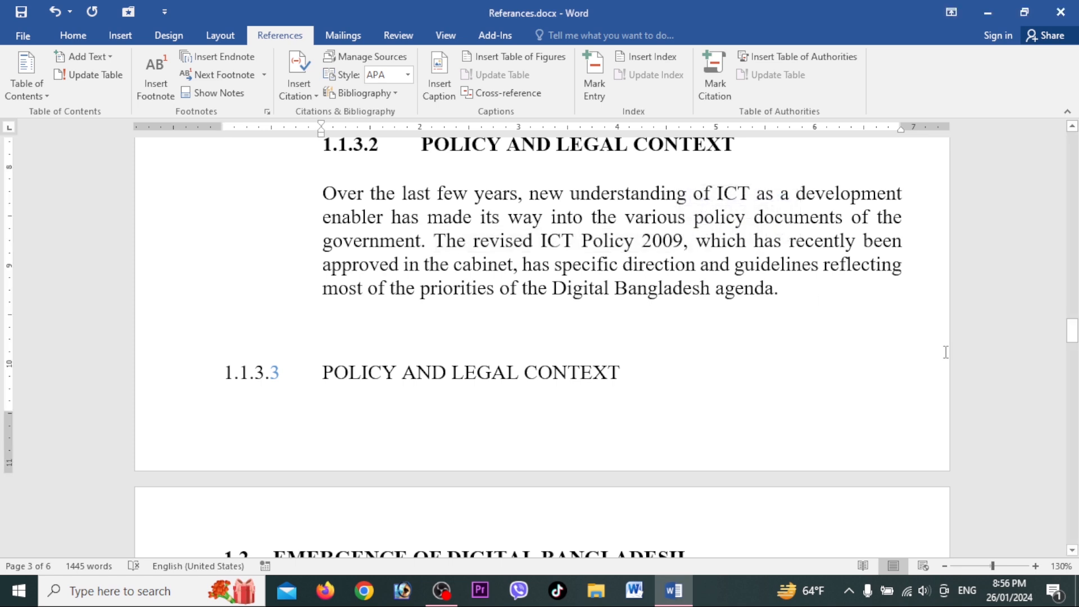
pyautogui.click(157, 83)
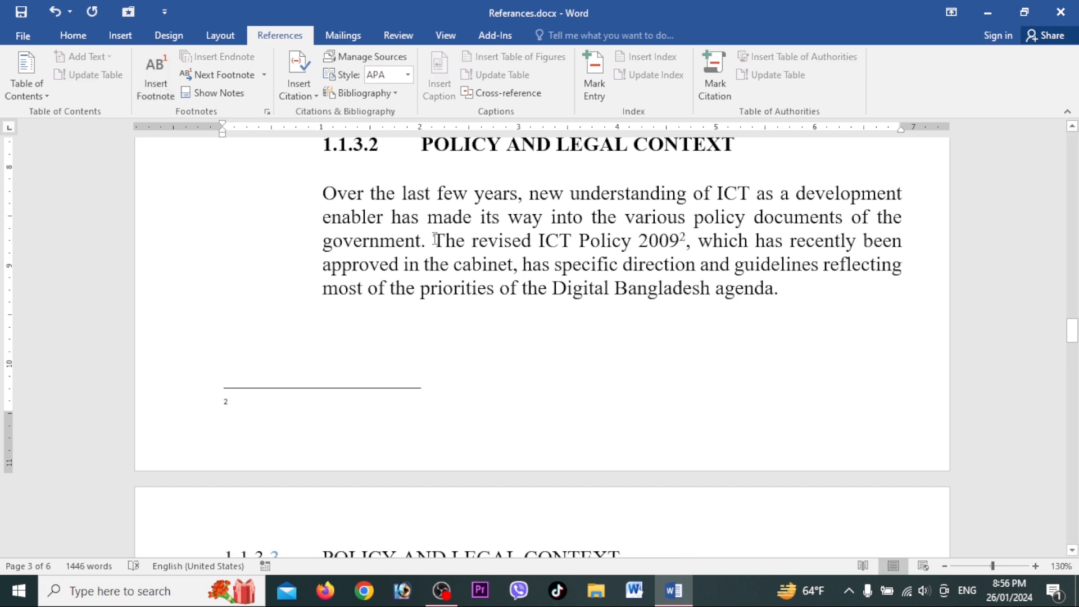
# Copy "The revised ICT Policy 2009" into the second footnote and reduce its font size.
pyautogui.moveTo(436, 240); pyautogui.dragTo(680, 241)
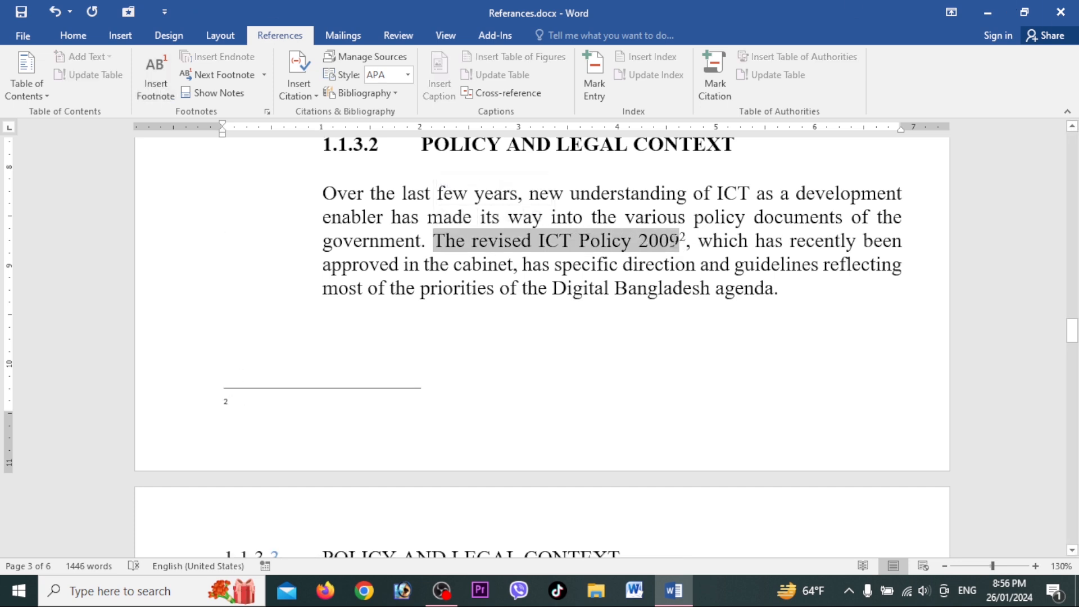
pyautogui.click(240, 403)
pyautogui.hotkey('ctrl', 'v')
pyautogui.keyDown('shift'); pyautogui.click(240, 398); pyautogui.keyUp('shift')
pyautogui.keyDown('shift'); pyautogui.click(232, 400); pyautogui.keyUp('shift')
pyautogui.press('ctrl')
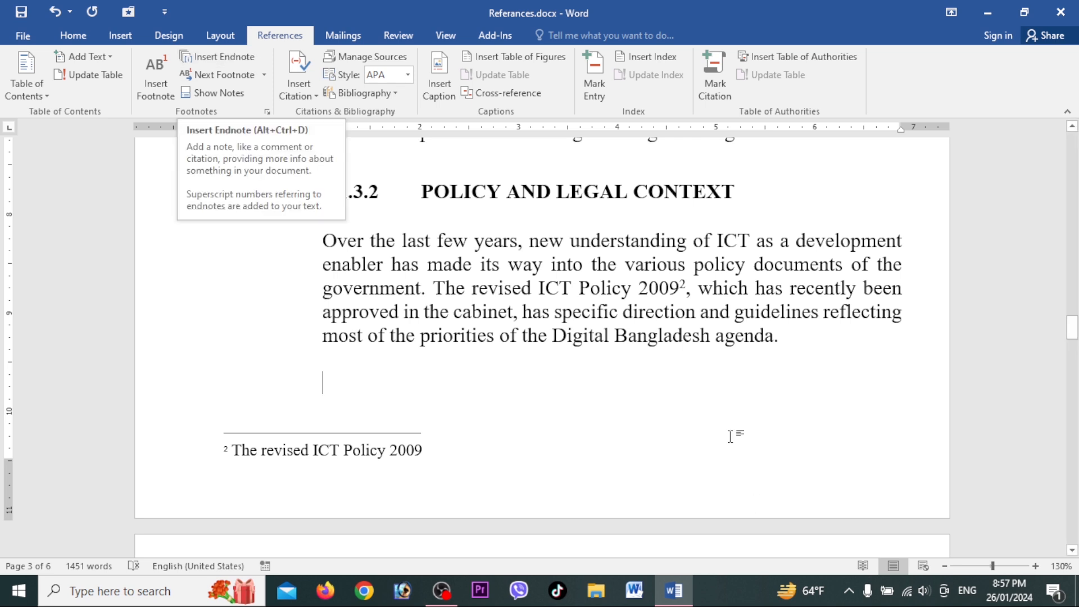
# Insert an endnote on the empty line below the 1.1.3.2 paragraph.
pyautogui.click(709, 400)
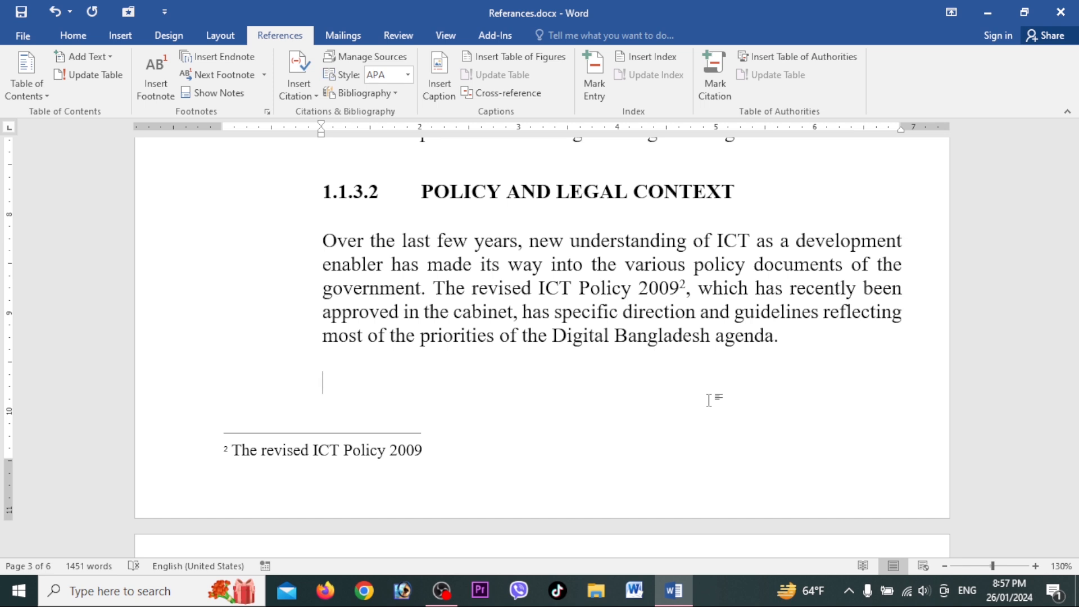
pyautogui.click(219, 57)
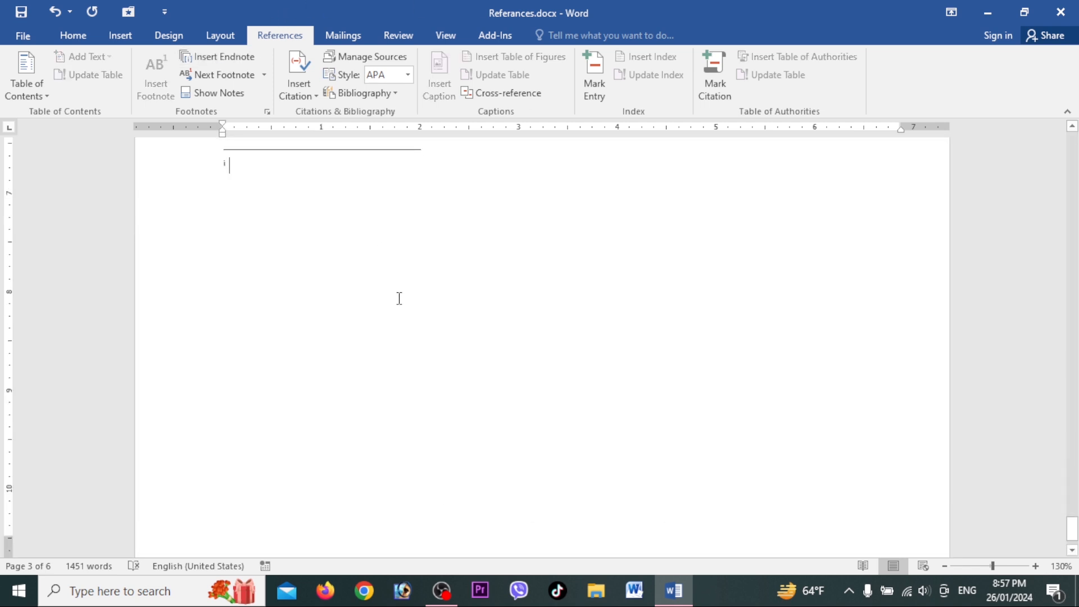
pyautogui.scroll(1, 264, 382)
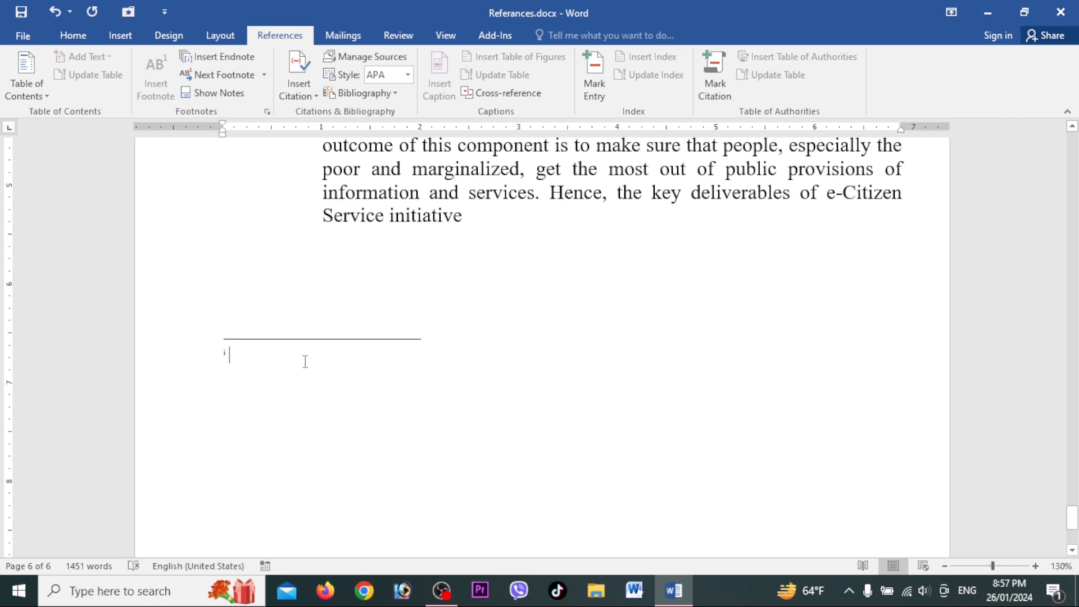
pyautogui.scroll(3, 380, 355)
pyautogui.scroll(1, 674, 319)
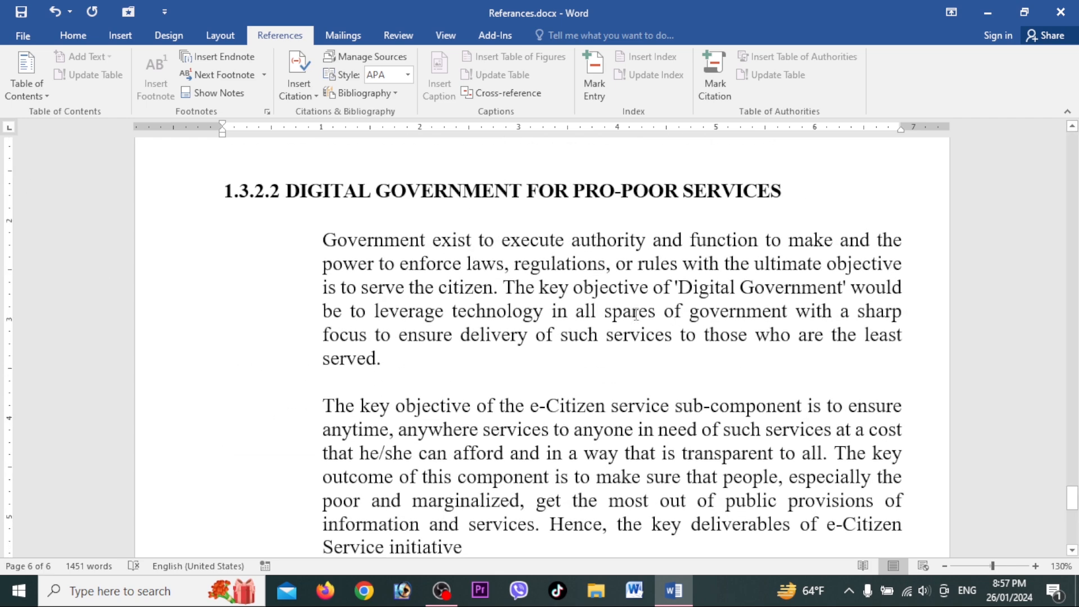
# Insert a second endnote after "function" in the first paragraph of section 1.3.2.2 and go to the endnote area.
pyautogui.click(752, 245)
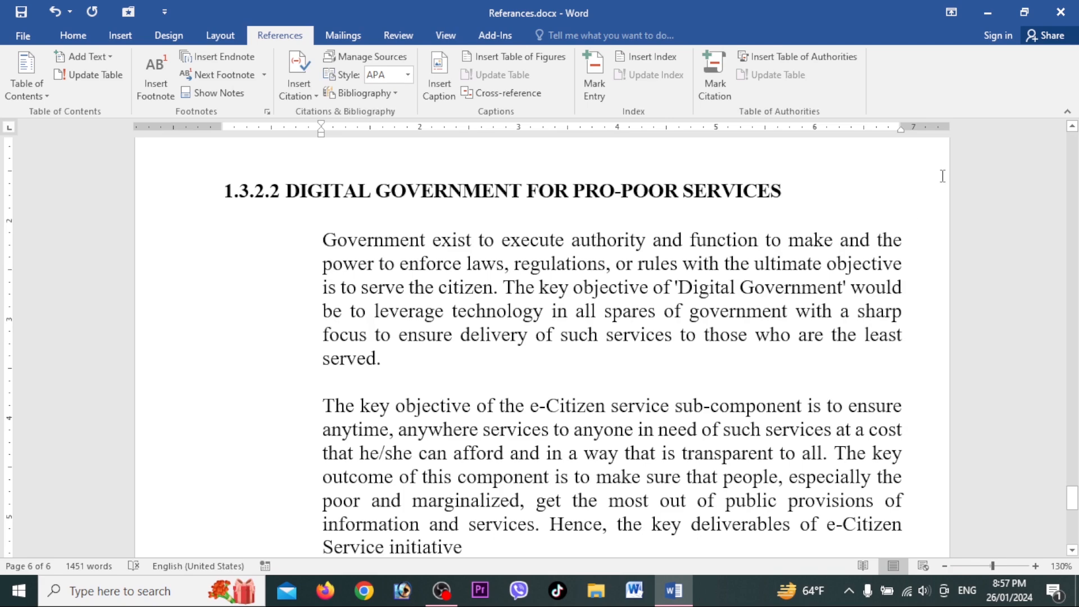
pyautogui.click(226, 59)
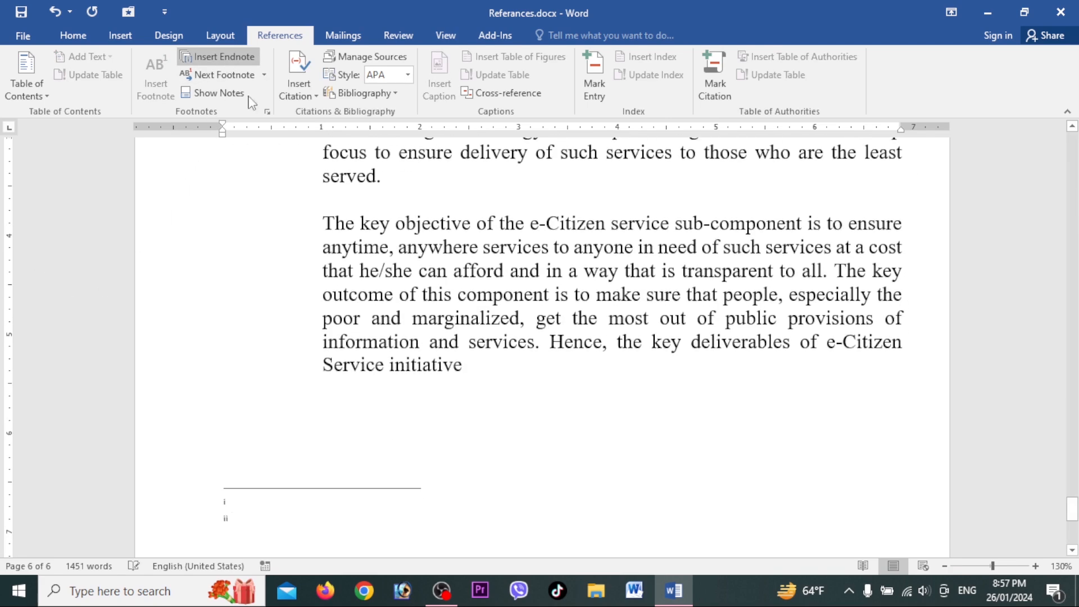
pyautogui.scroll(3, 829, 276)
pyautogui.moveTo(767, 341); pyautogui.dragTo(748, 341)
pyautogui.scroll(-6, 601, 338)
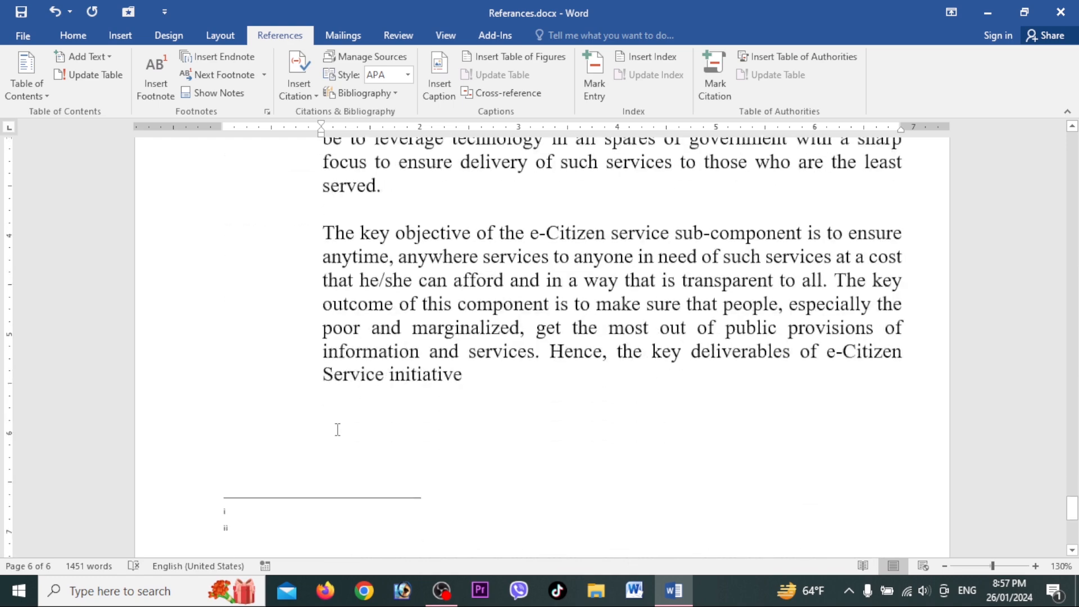
# Insert an endnote after the last "Digital Bangladesh" in the section 1.3.2 paragraph.
pyautogui.moveTo(235, 332); pyautogui.dragTo(218, 333)
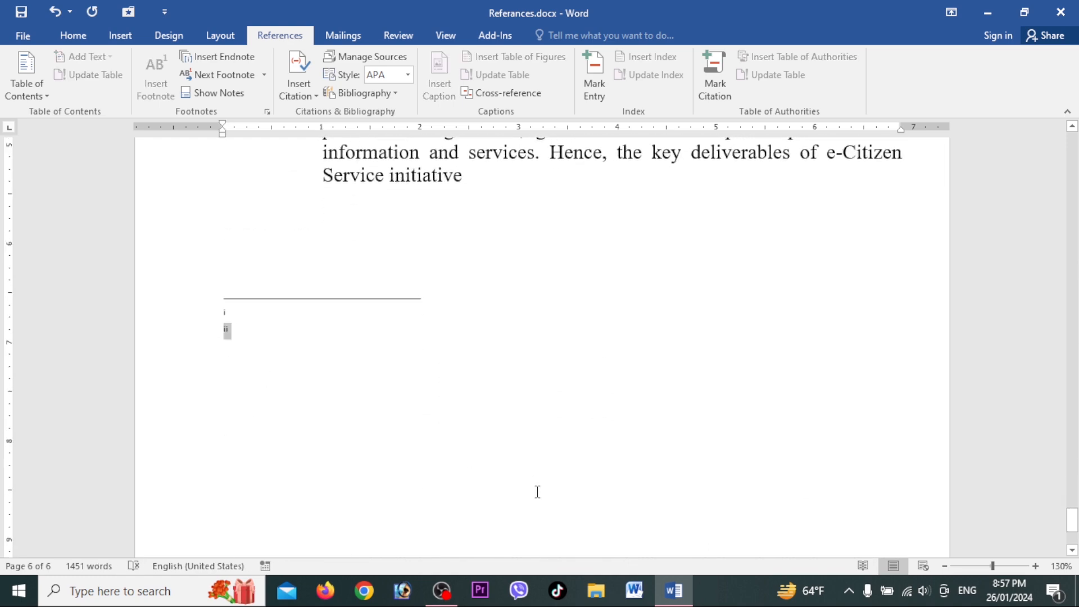
pyautogui.scroll(9, 679, 294)
pyautogui.scroll(5, 742, 258)
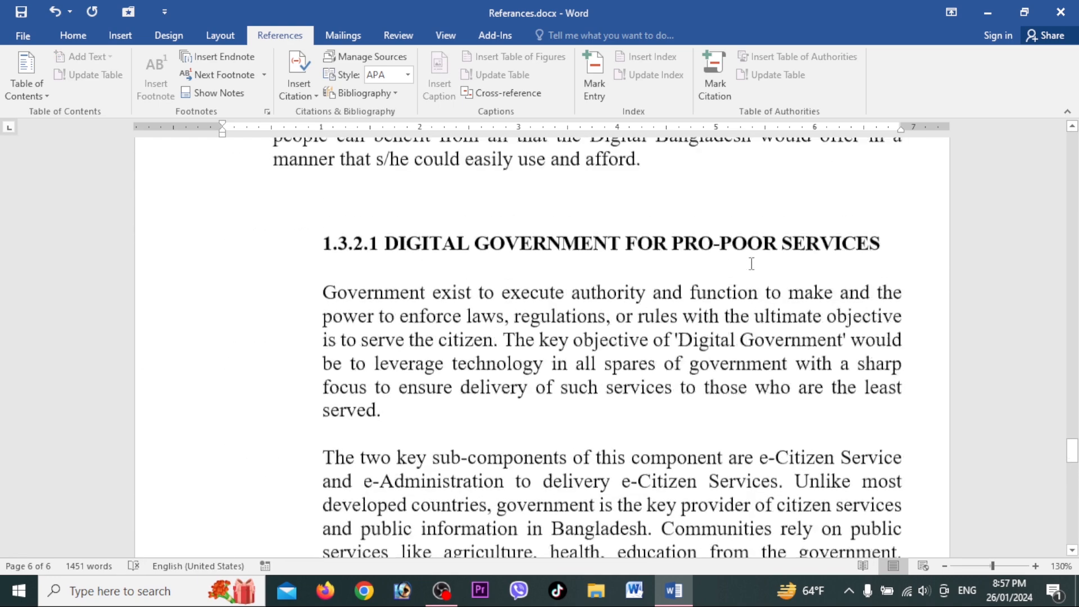
pyautogui.moveTo(590, 278); pyautogui.dragTo(754, 278)
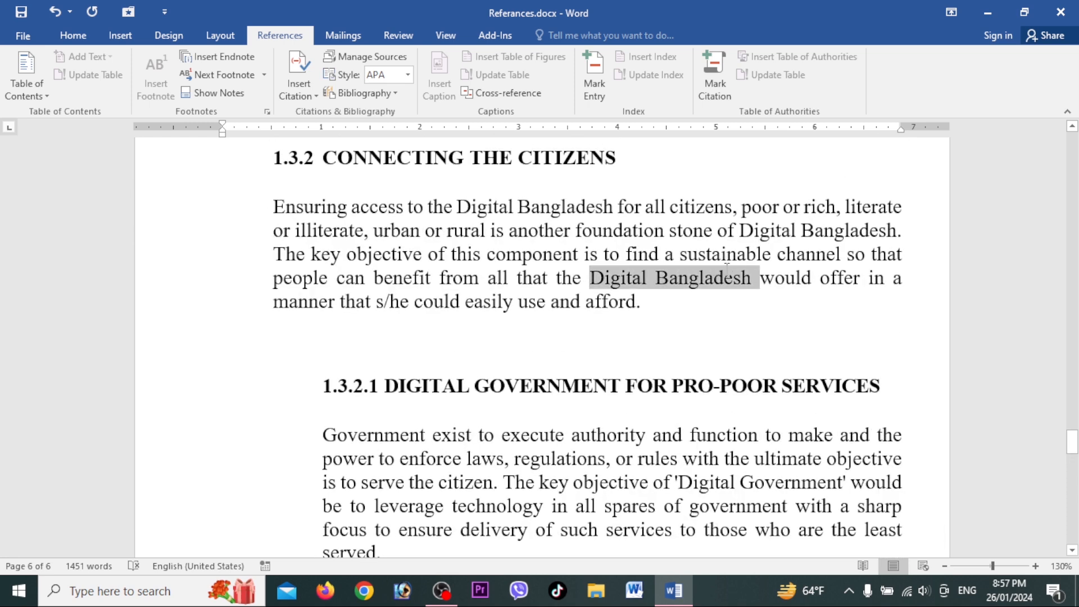
pyautogui.click(754, 278)
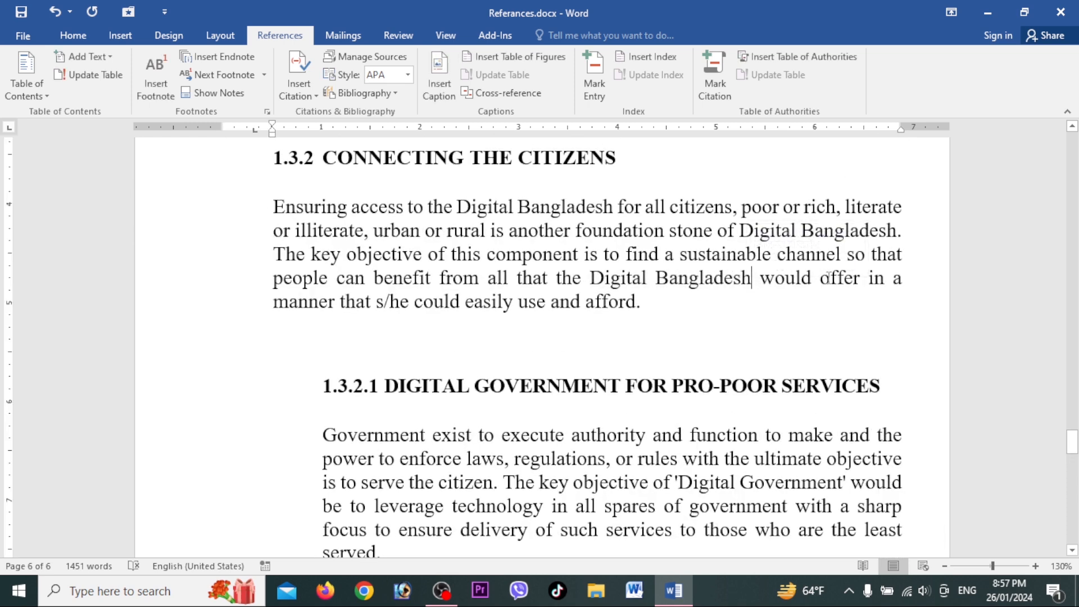
pyautogui.click(219, 63)
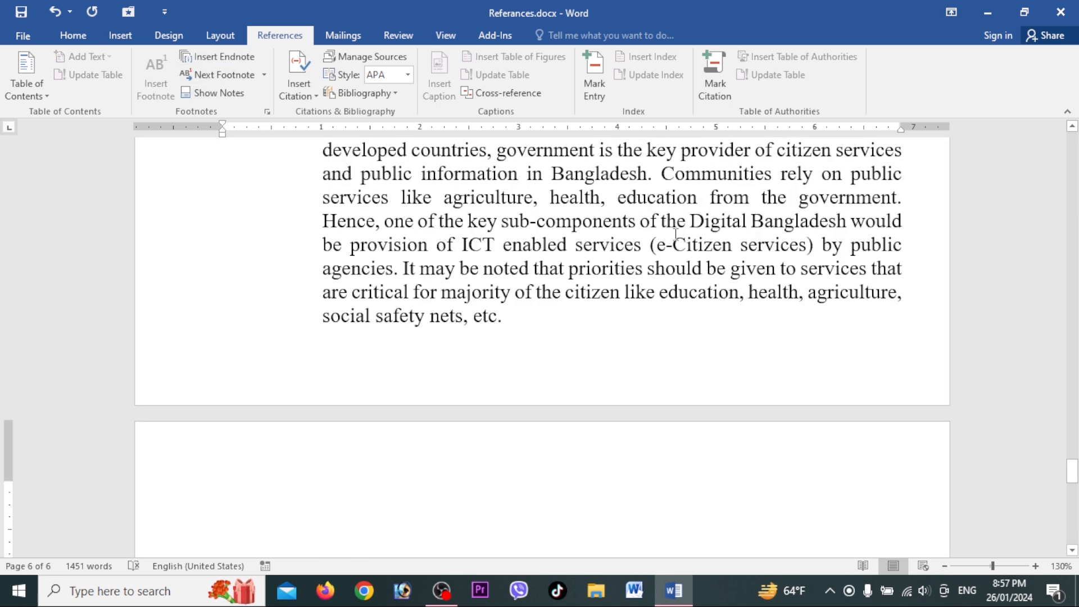
# Fill in endnote i with "lfjasdlfasdj", endnote ii with "dlfjsdlfjsdlf slkjfasdlf lfjasdlf asdlf" and endnote iii with "lddfjadslf".
pyautogui.scroll(-11, 676, 232)
pyautogui.scroll(3, 225, 478)
pyautogui.scroll(1, 272, 342)
pyautogui.click(273, 365)
pyautogui.write('dlfjsdlfjsdlf slkjfasdlf lfjasdlf asdlf')
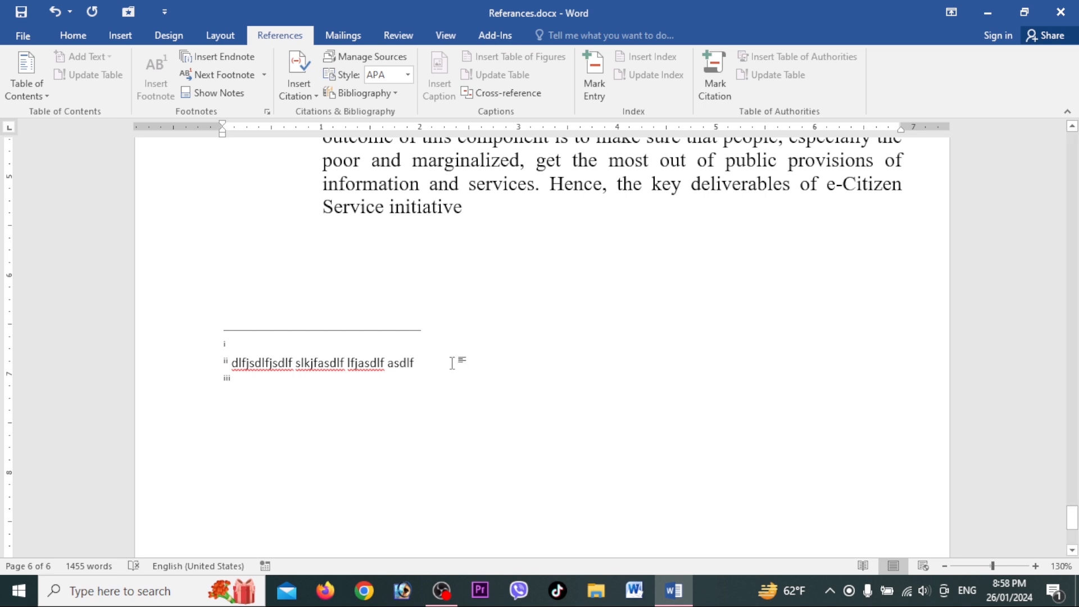
pyautogui.click(263, 346)
pyautogui.write('lfjasdlfasdj')
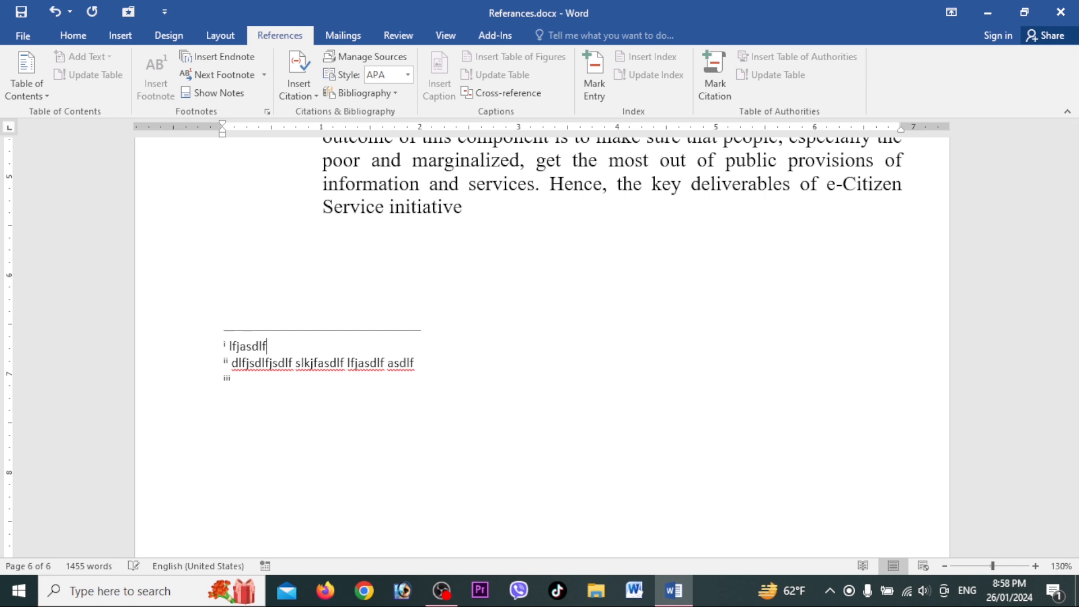
pyautogui.click(254, 384)
pyautogui.write('lddfjadslf')
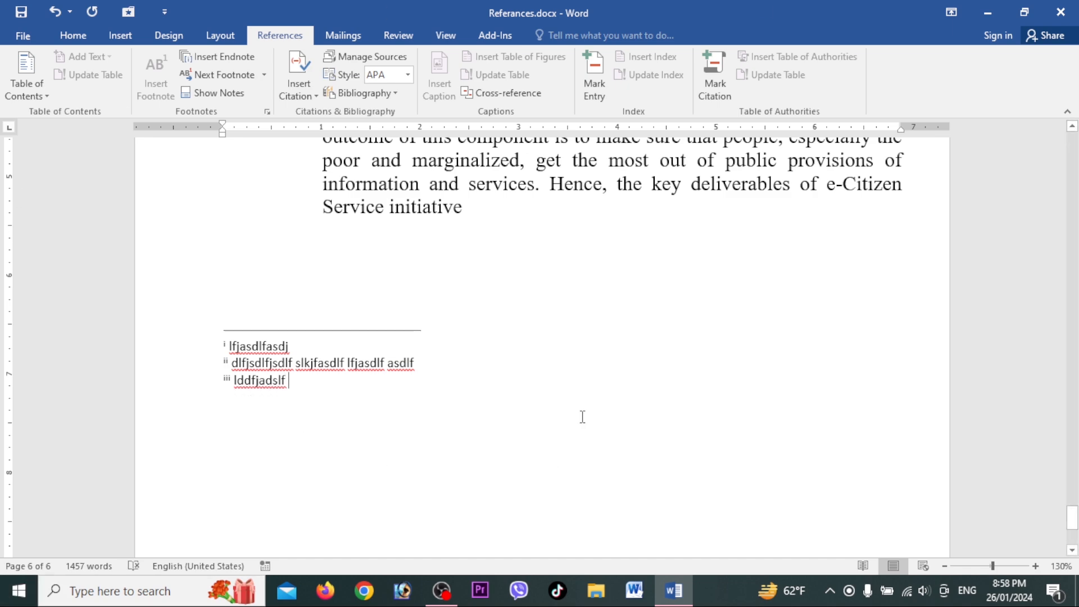
# Step forward from the start of the document through the first and second footnotes, selecting each note's text.
pyautogui.hotkey('ctrl', 'Home')
pyautogui.scroll(-5, 552, 269)
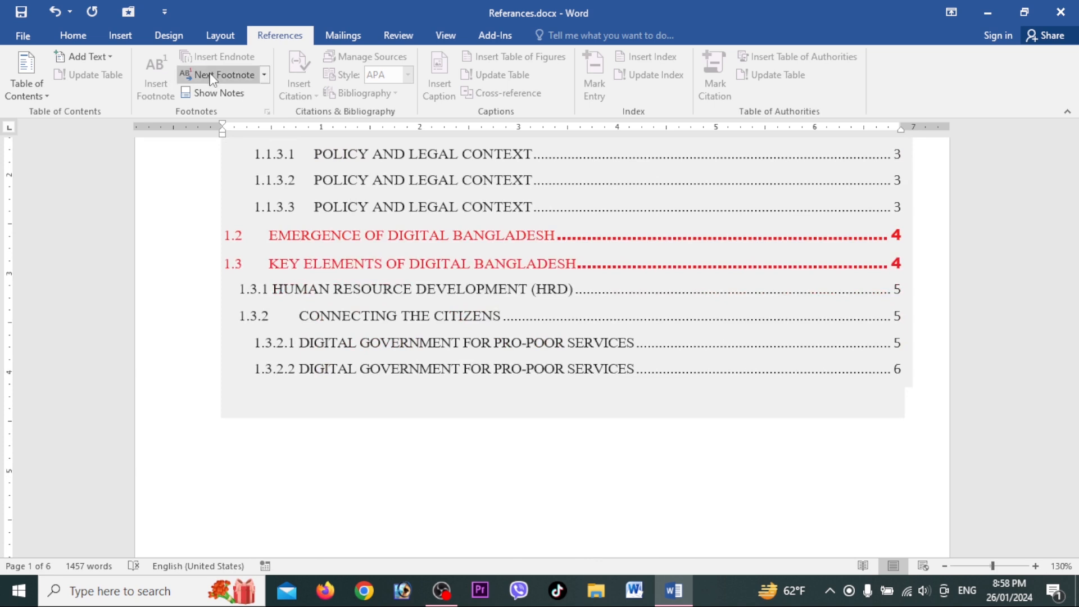
pyautogui.click(265, 75)
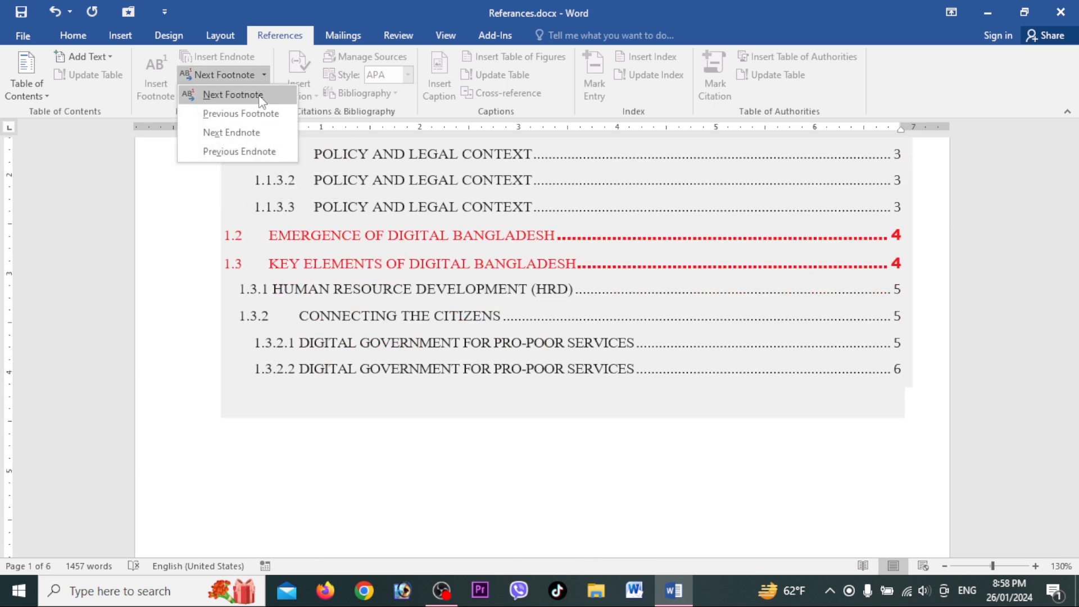
pyautogui.click(261, 96)
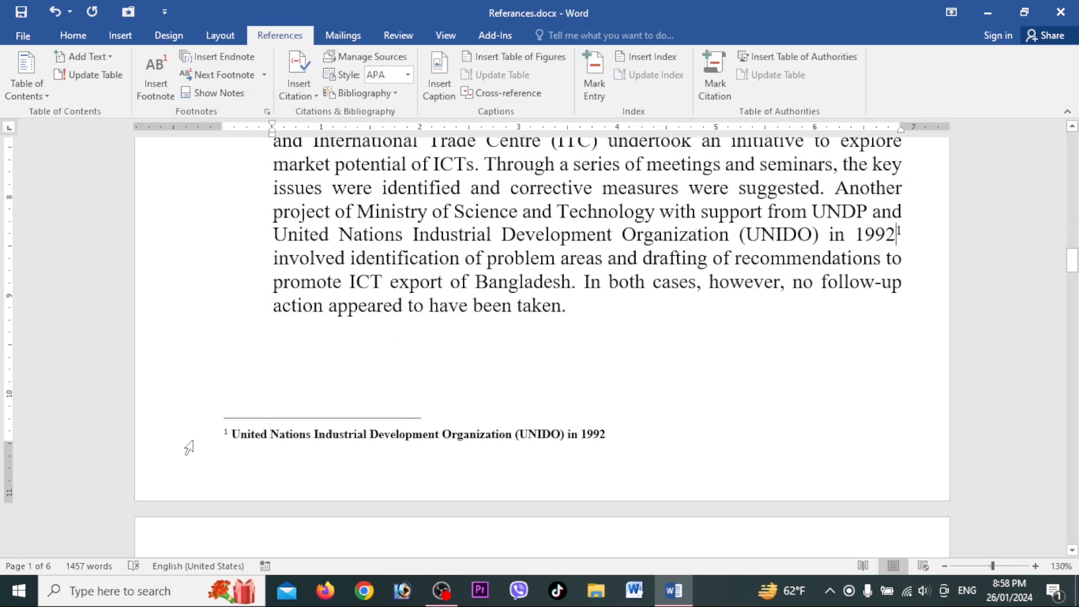
pyautogui.click(181, 437)
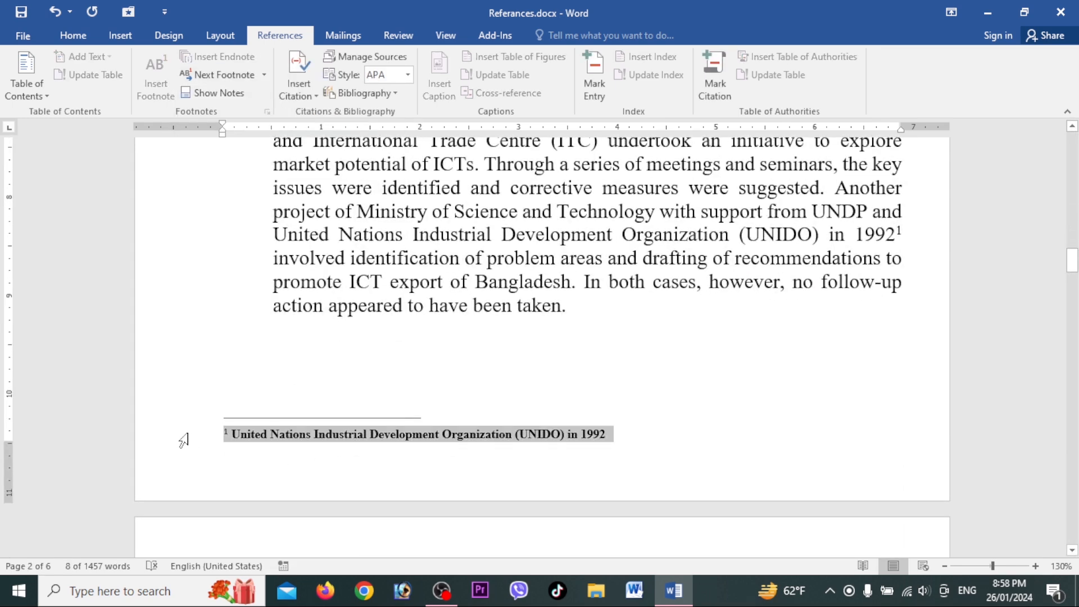
pyautogui.click(234, 78)
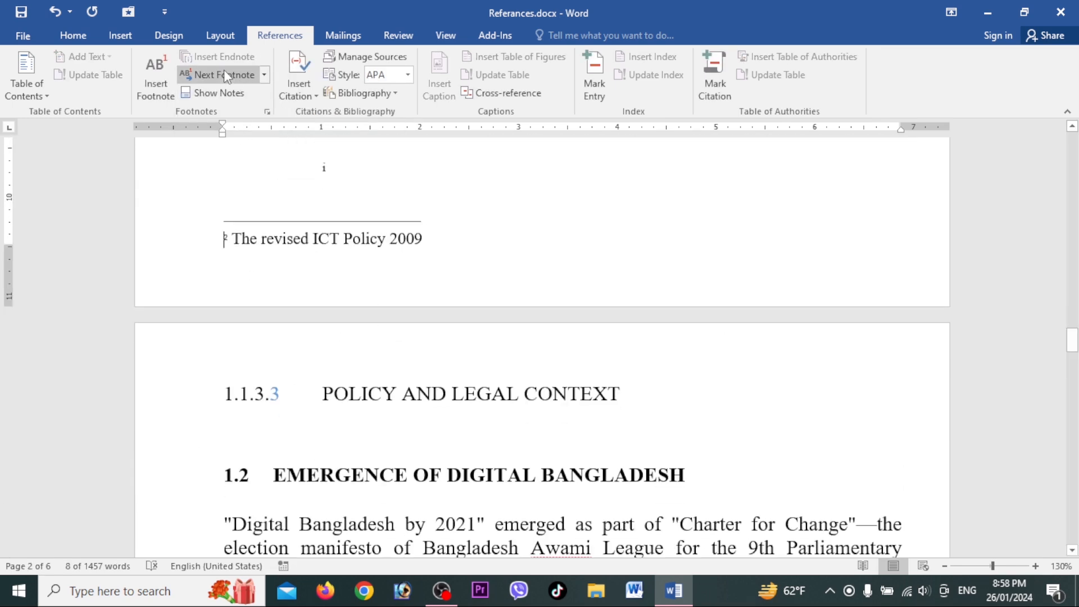
pyautogui.click(204, 244)
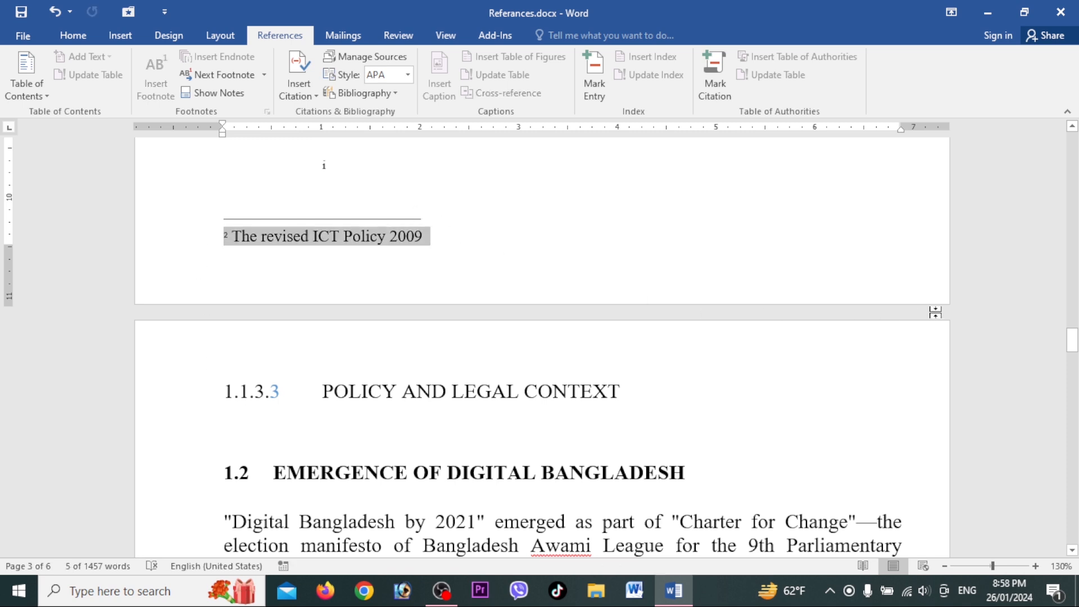
# Go back to the previous footnote and select its text.
pyautogui.click(263, 76)
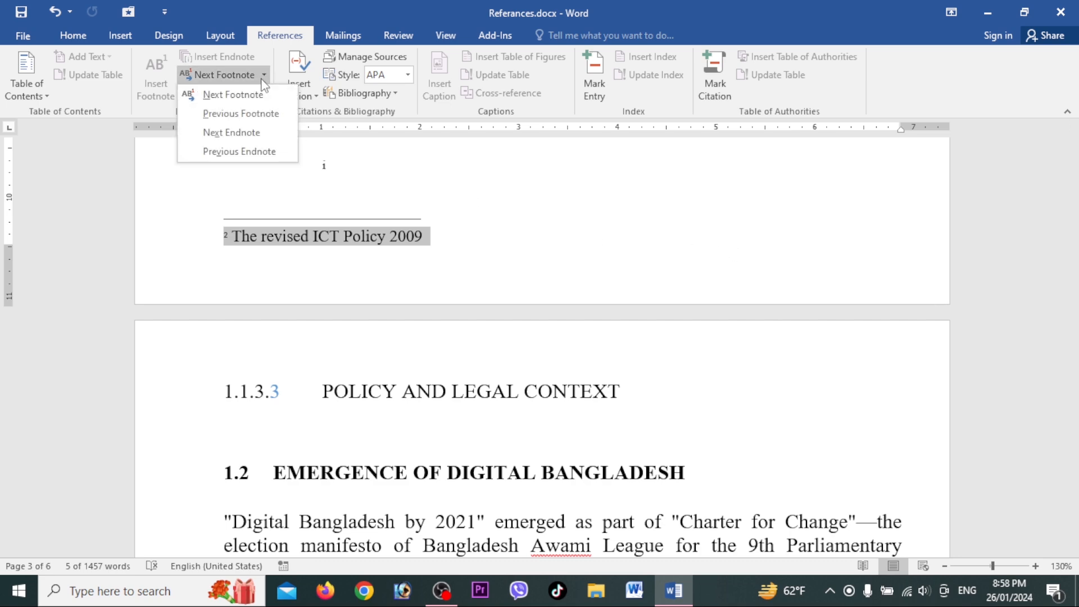
pyautogui.click(266, 114)
pyautogui.click(183, 250)
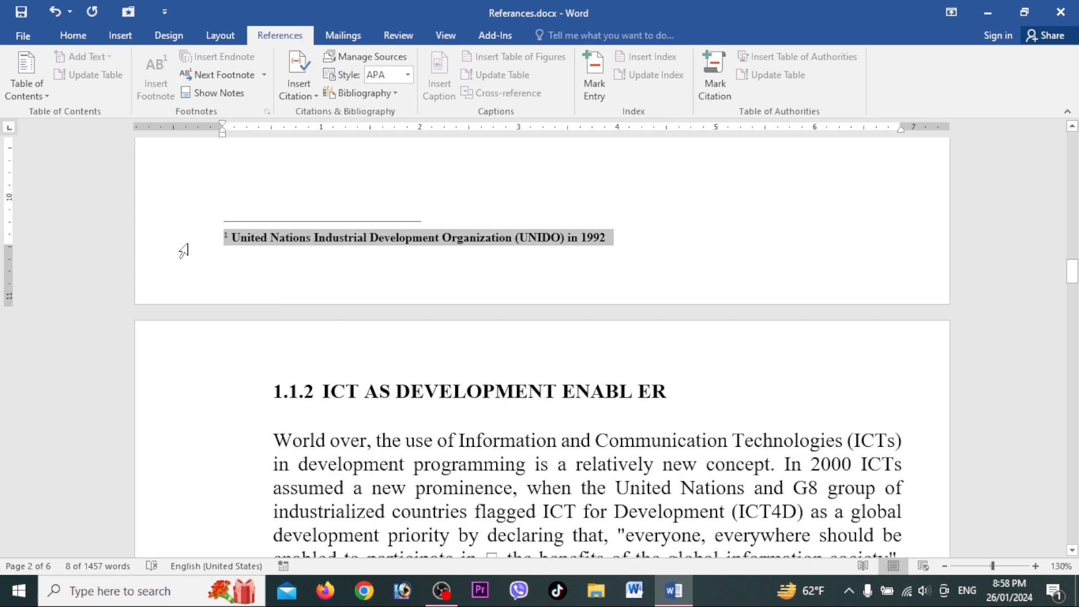
# Show the footnote area from the end of the section 1.1.2 paragraph, select the footnote there, and return to its reference in the text.
pyautogui.scroll(-5, 686, 337)
pyautogui.click(693, 322)
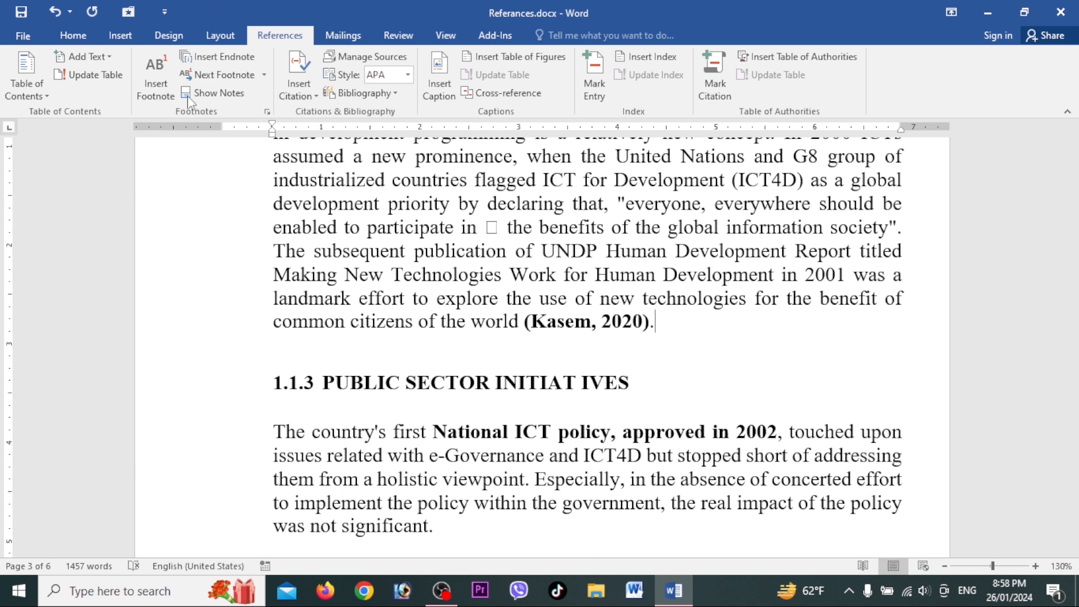
pyautogui.click(232, 96)
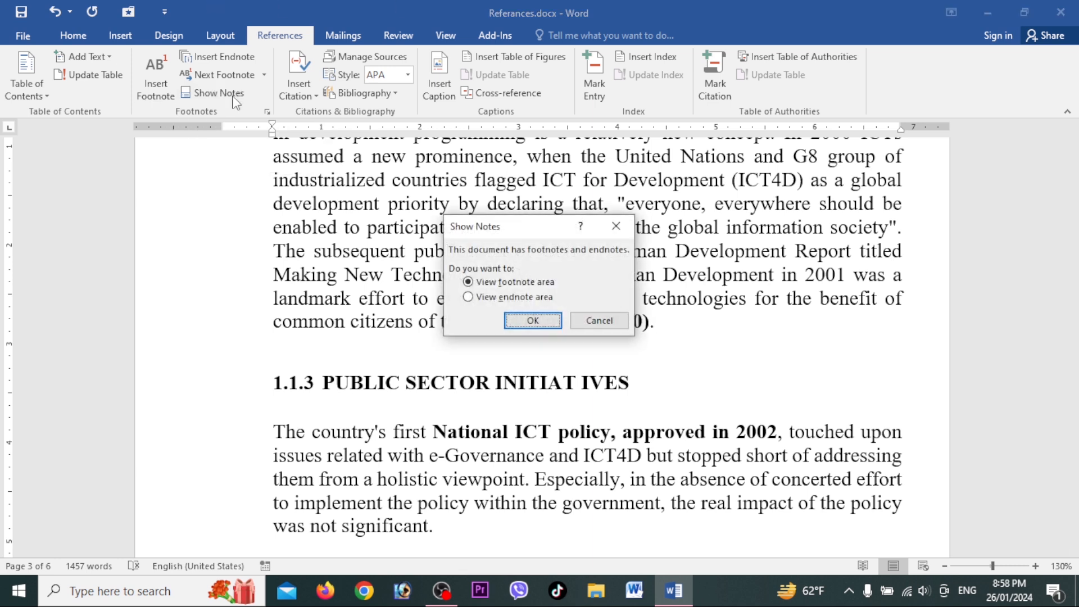
pyautogui.click(533, 321)
pyautogui.scroll(-3, 338, 229)
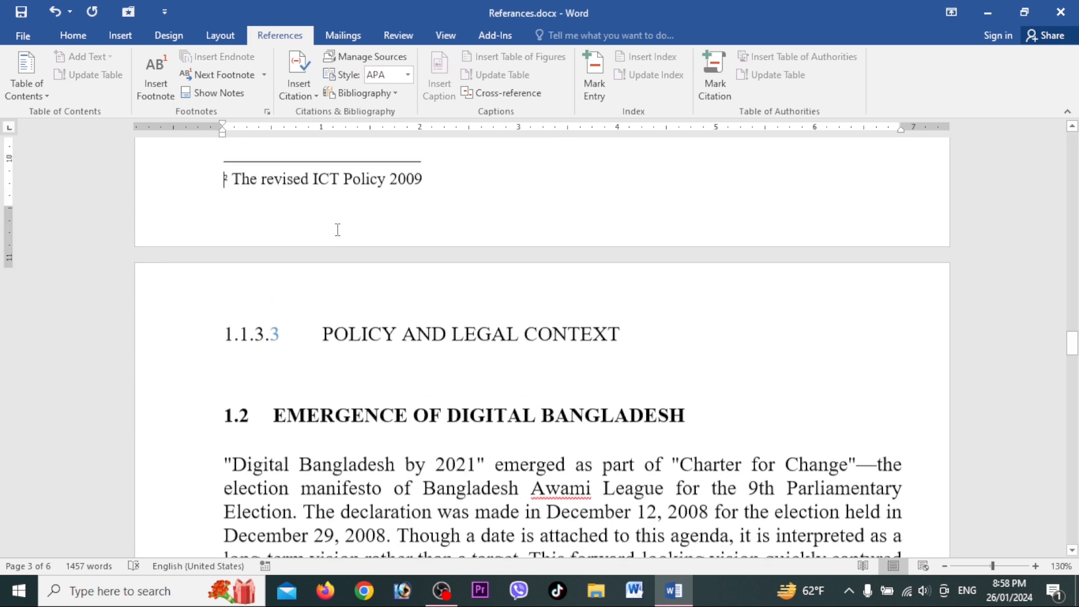
pyautogui.scroll(2, 337, 229)
pyautogui.click(187, 245)
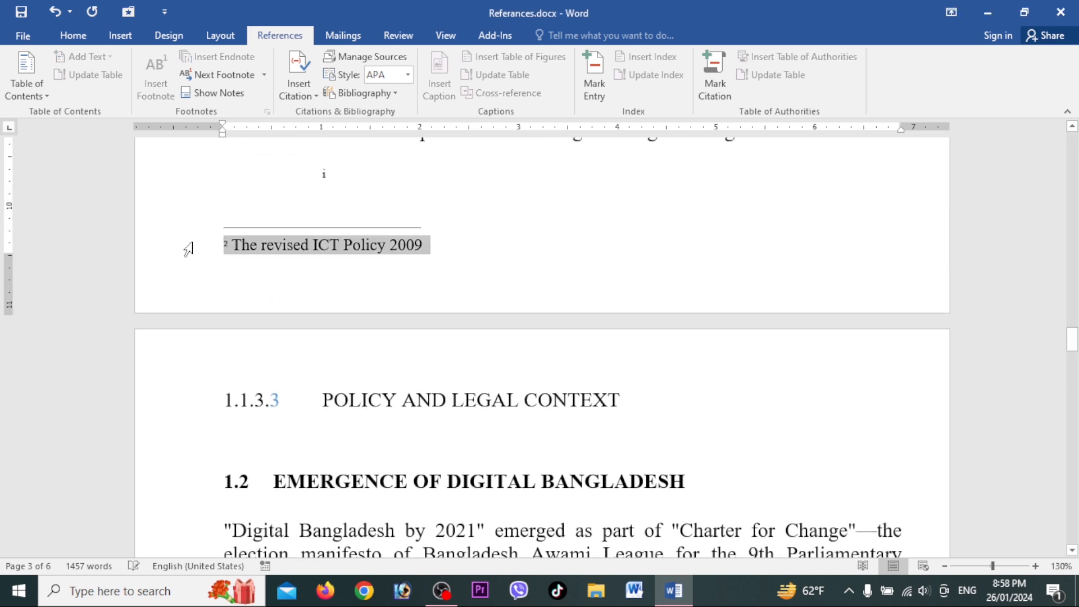
pyautogui.click(225, 92)
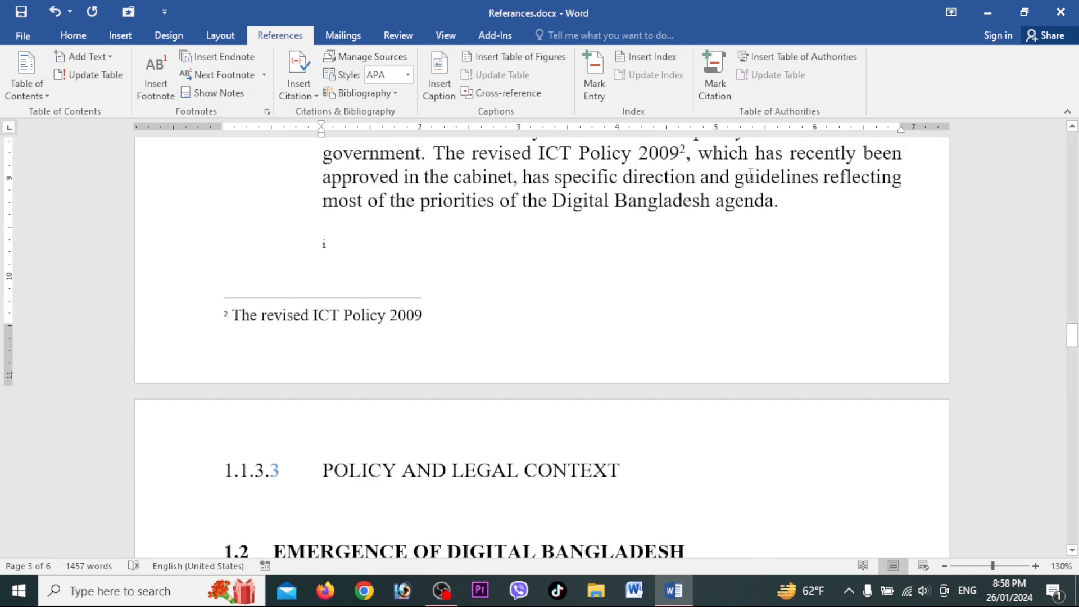
# Select the footnote mark after "The revised ICT Policy 2009", show the endnote area and select all the endnotes for review.
pyautogui.moveTo(685, 151); pyautogui.dragTo(681, 152)
pyautogui.click(232, 94)
pyautogui.click(468, 297)
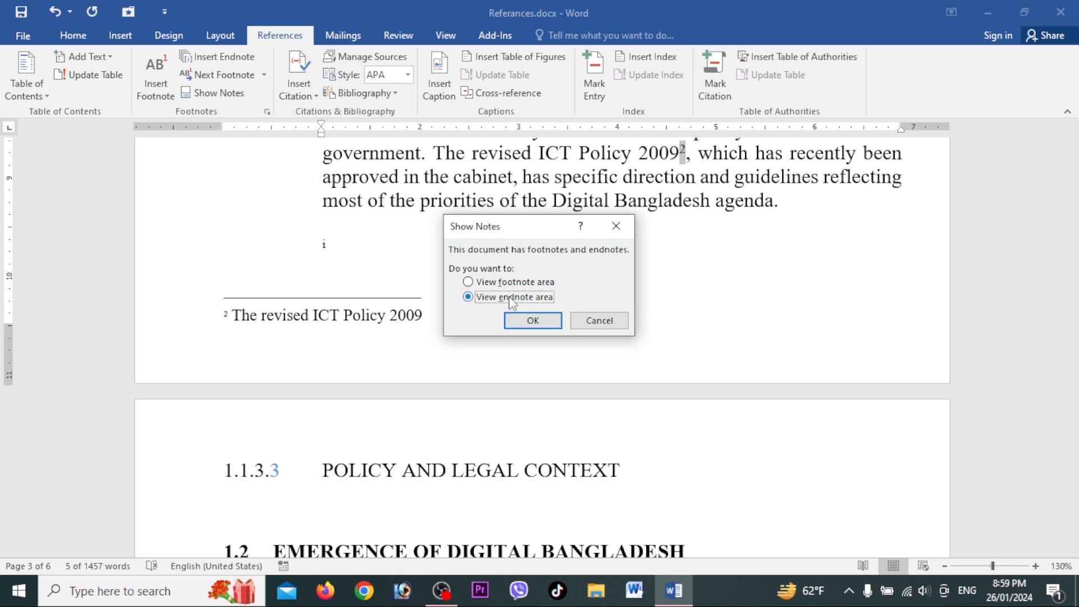
pyautogui.click(533, 321)
pyautogui.scroll(2, 299, 243)
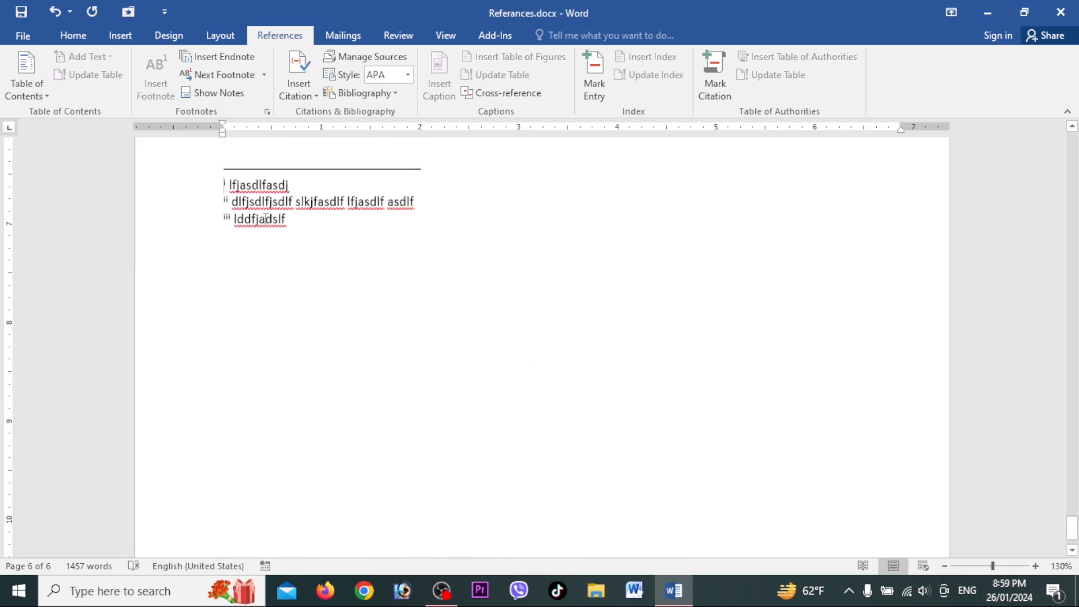
pyautogui.moveTo(221, 236); pyautogui.dragTo(301, 287)
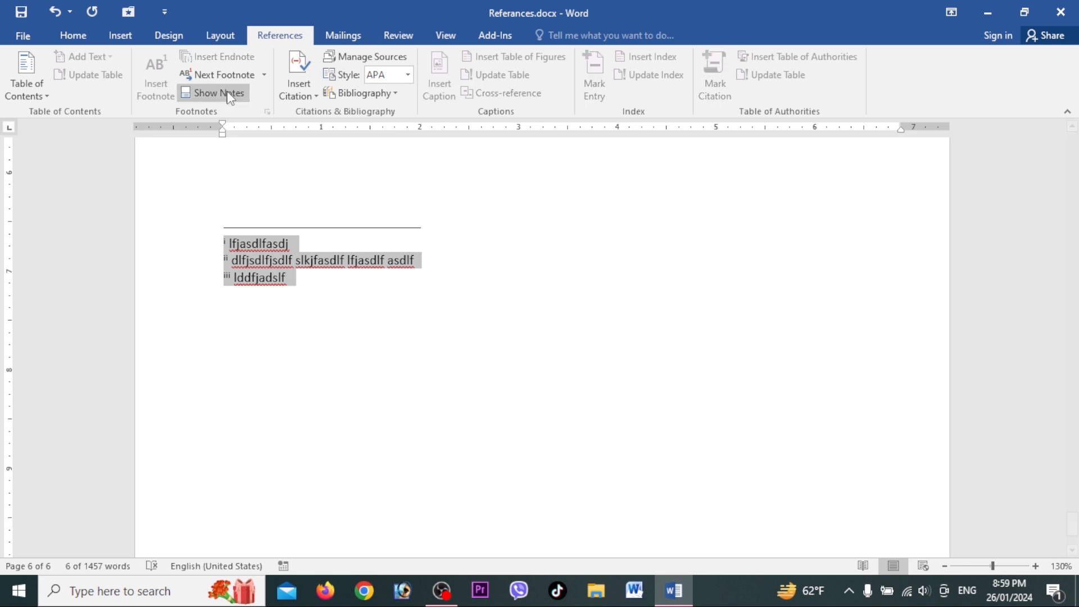
pyautogui.click(313, 282)
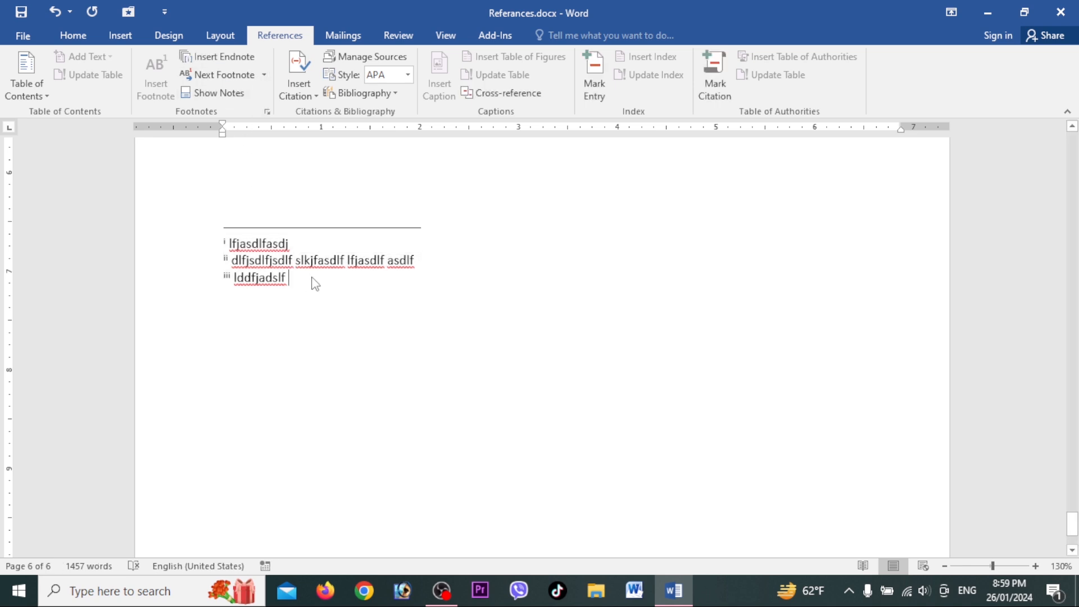